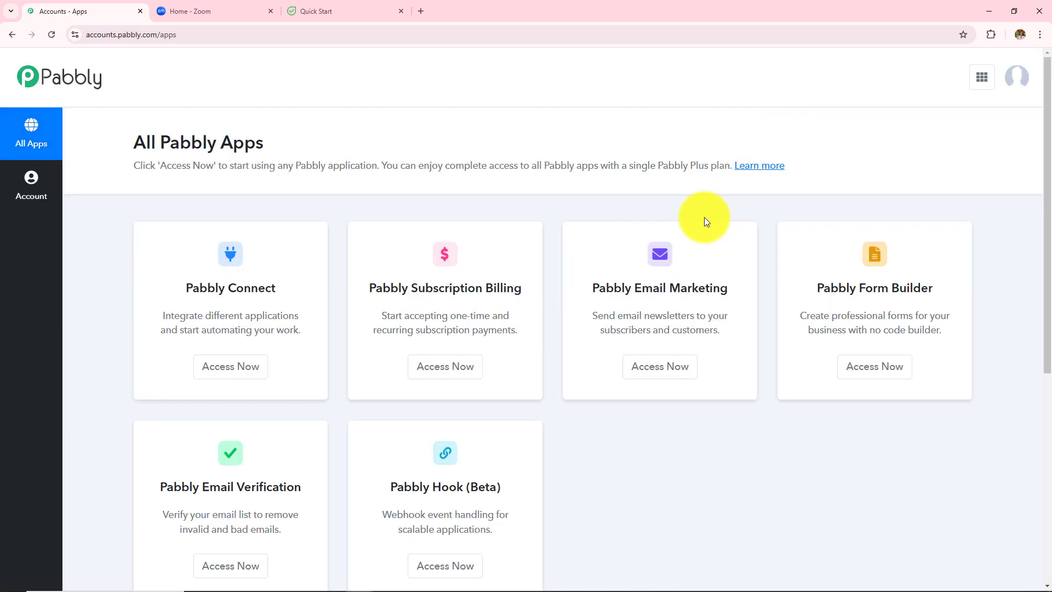
Step: Open Pabbly Connect's dashboard: 3000 tasks allotted, 2911 remaining, no workflows in Home
scroll(704, 217, "down", 1)
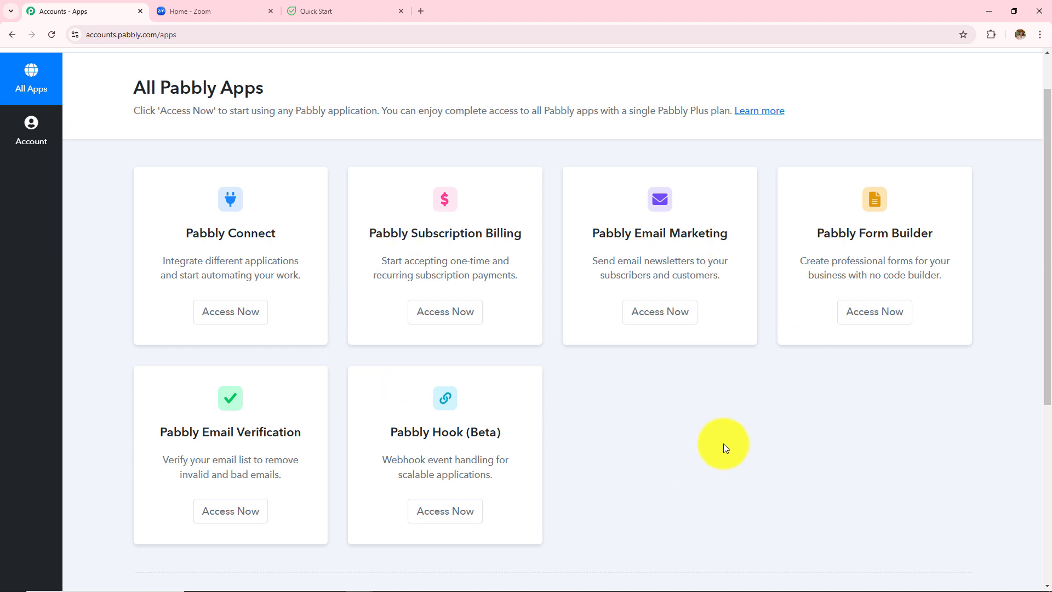
left_click(229, 326)
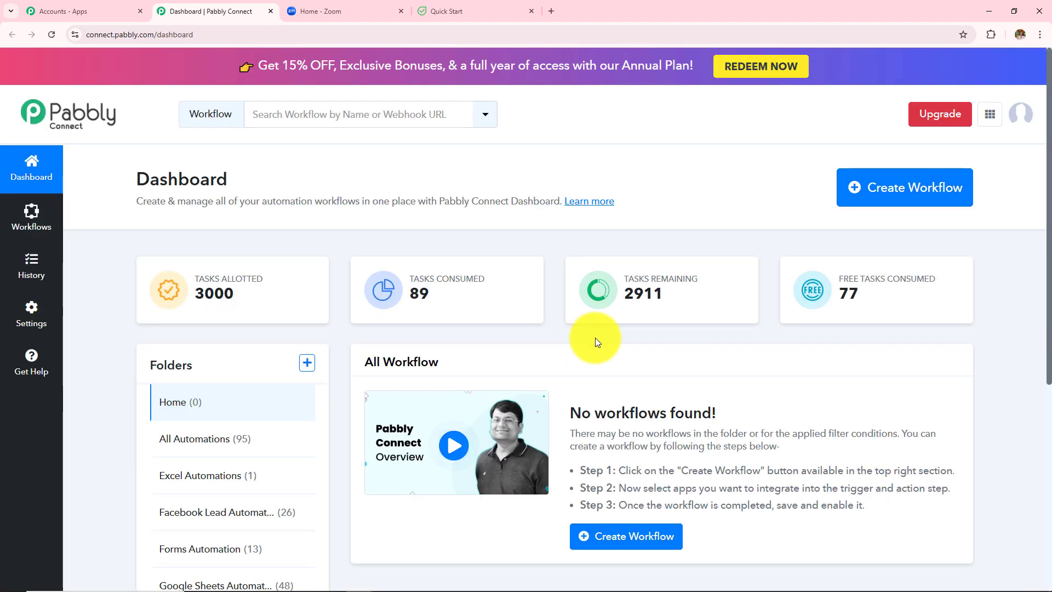
scroll(595, 338, "down", 2)
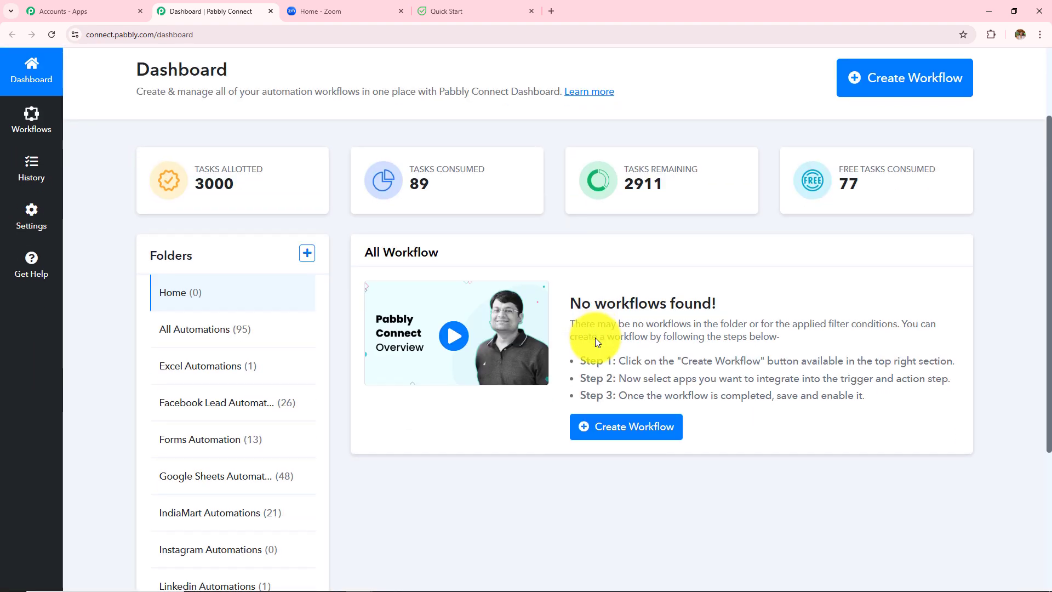
left_click_drag(444, 300, 754, 484)
left_click(753, 484)
scroll(422, 437, "down", 3)
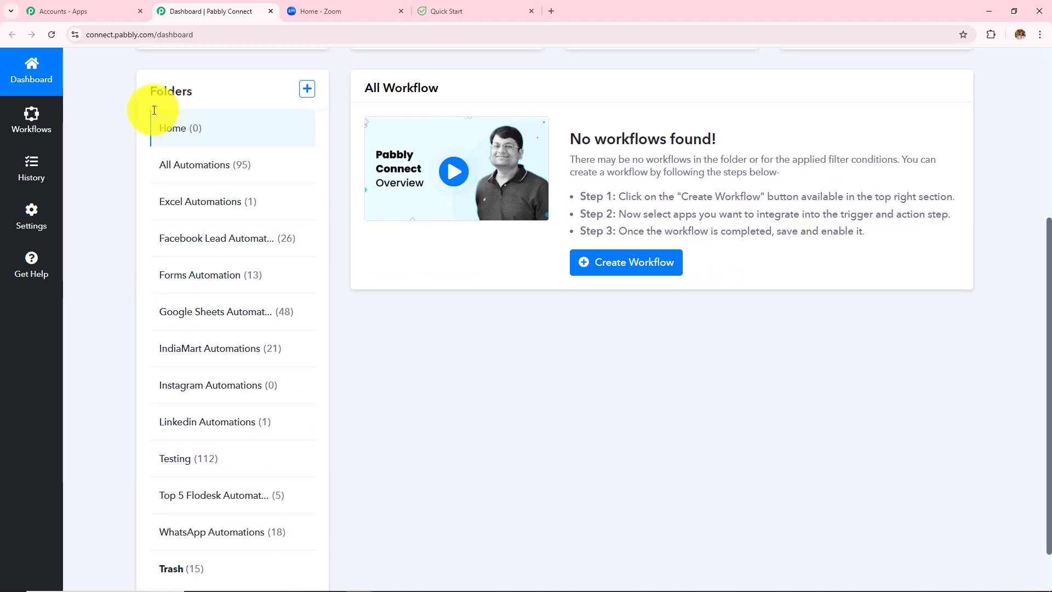
left_click_drag(146, 109, 363, 474)
left_click(383, 471)
scroll(384, 470, "up", 5)
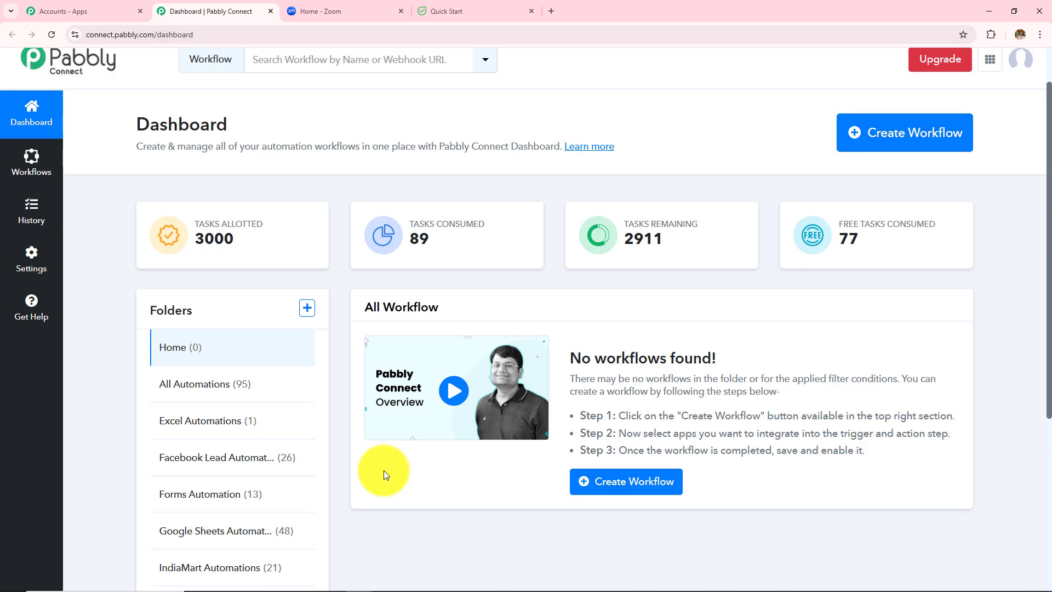
Step: Look over the Create Folder form's name and parent folder fields, then close it unused
left_click(307, 308)
triple_click(363, 261)
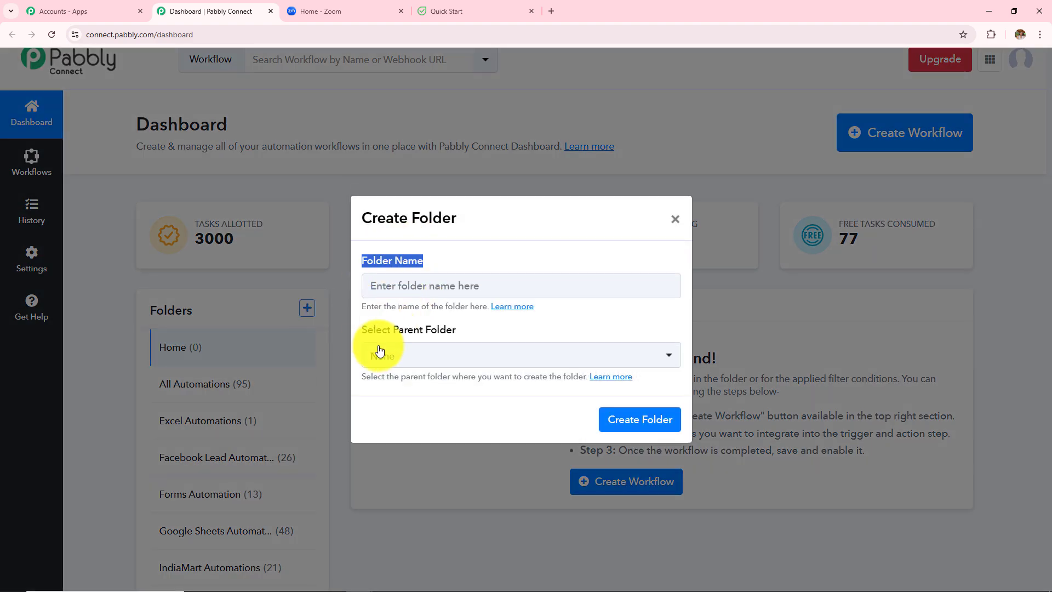
triple_click(363, 331)
left_click(675, 219)
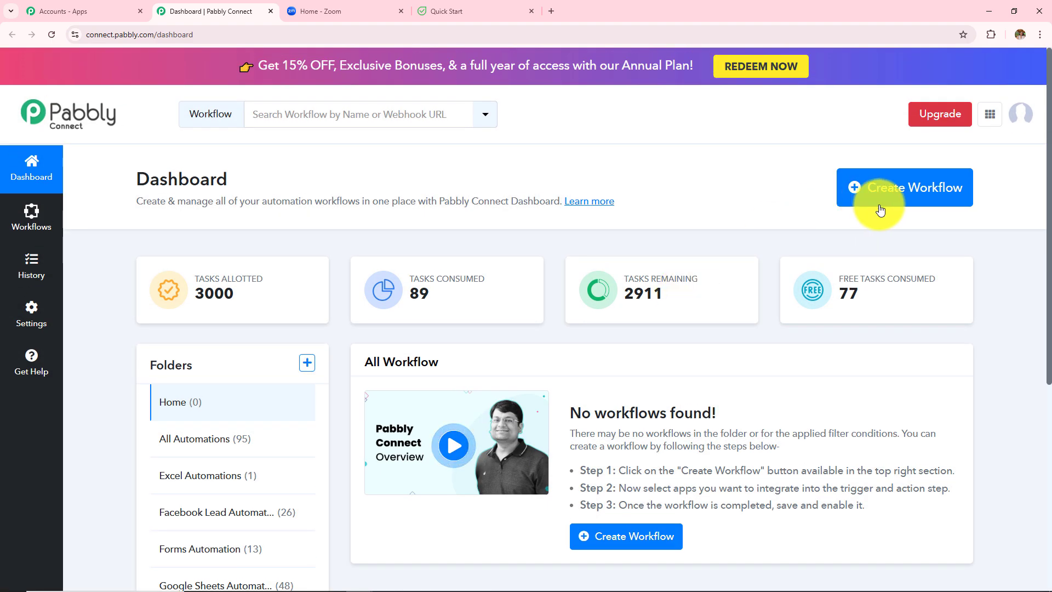
Step: Create workflow 'How Create Flowlu Contact from Zoom Meeting Registrant' in the All Automations folder
left_click(908, 199)
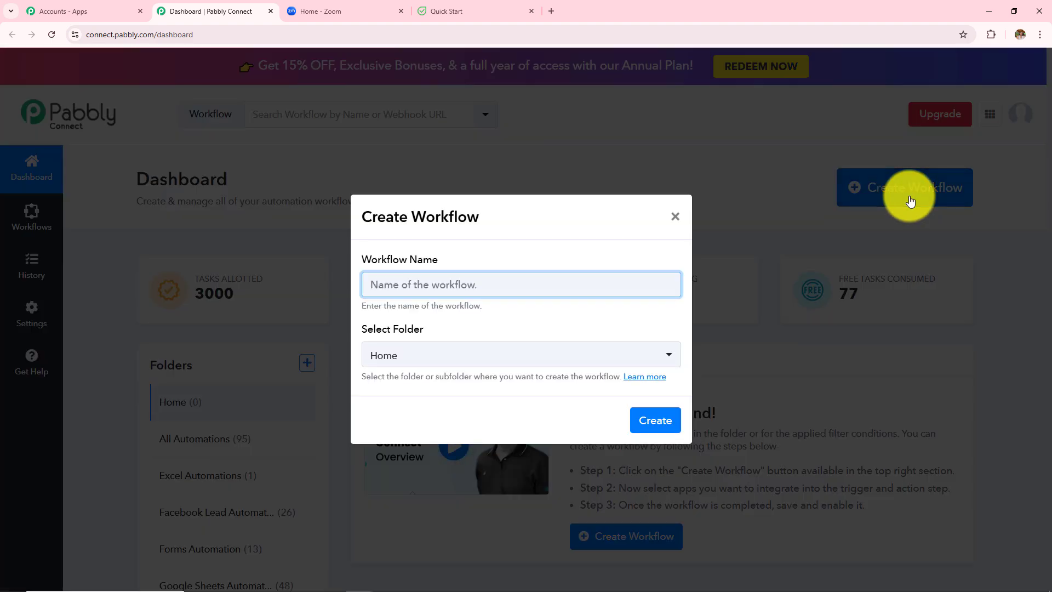
left_click_drag(361, 258, 438, 259)
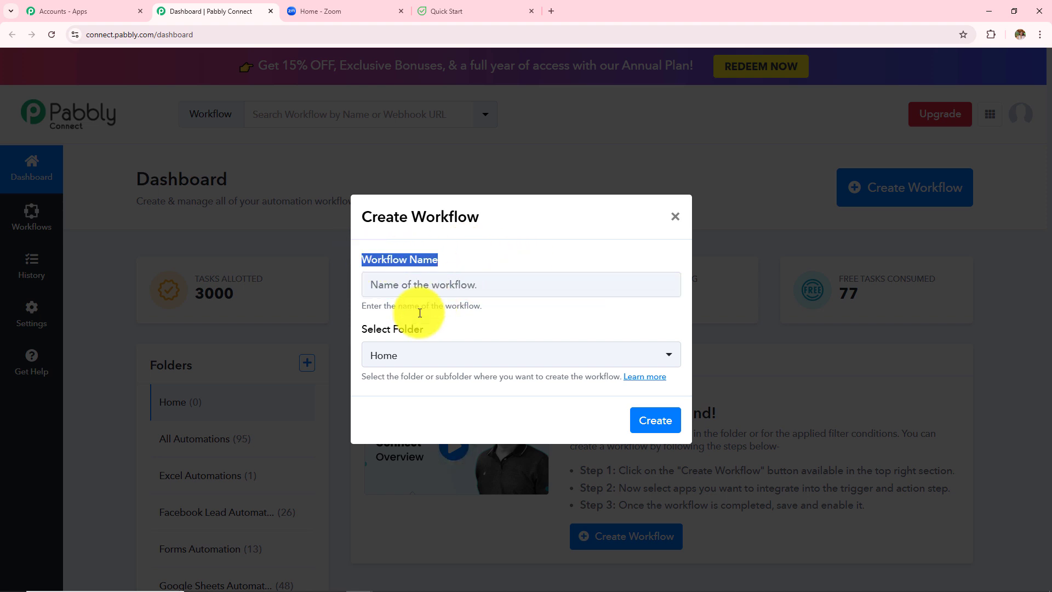
left_click_drag(363, 330, 462, 333)
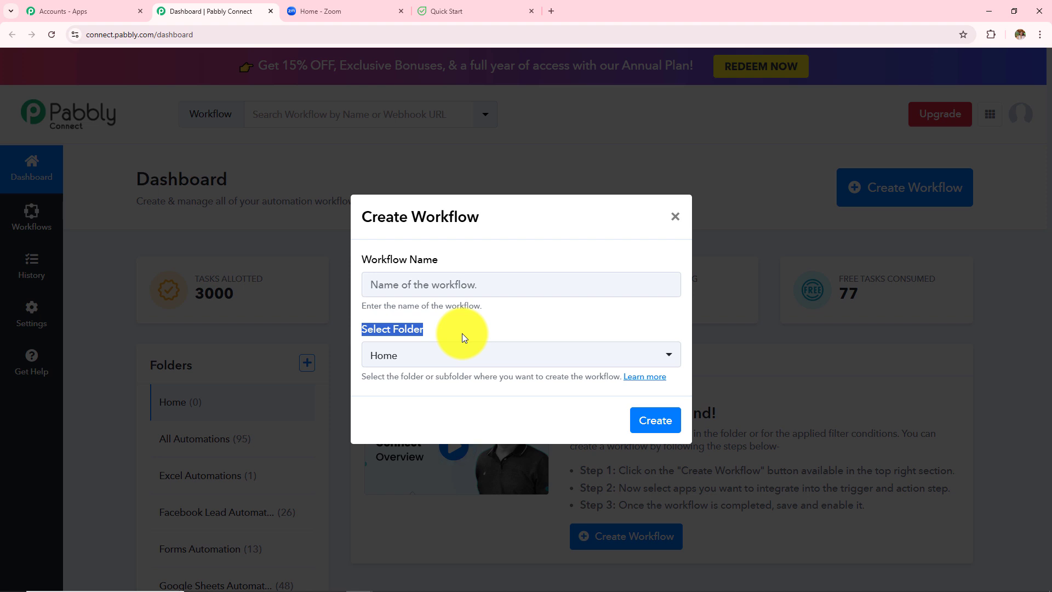
left_click(398, 285)
type("How Create Flowlu Contact from Zoom Meeting Registrant")
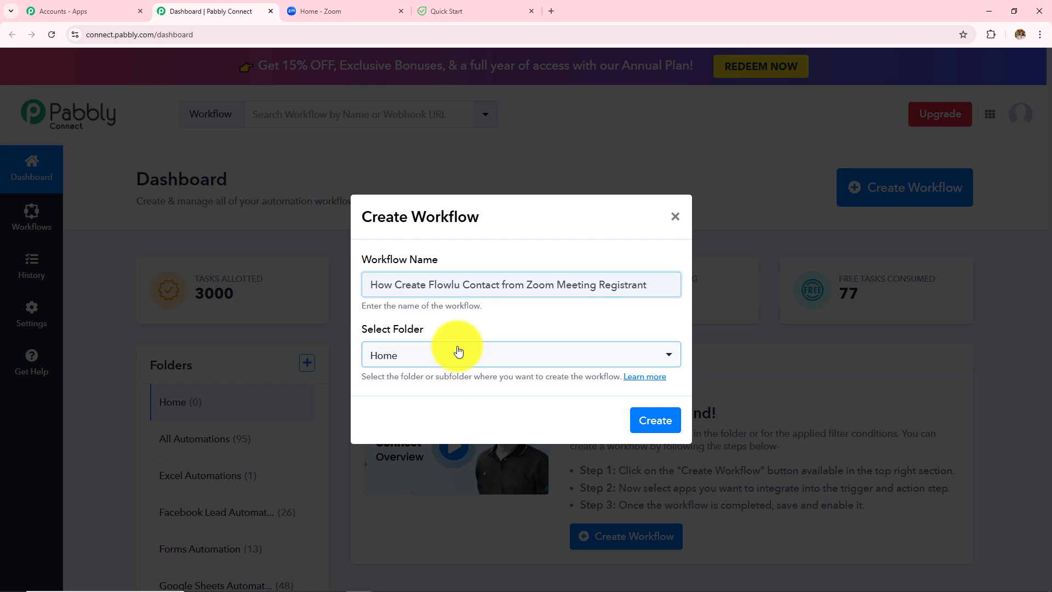
left_click(459, 351)
scroll(435, 272, "down", 3)
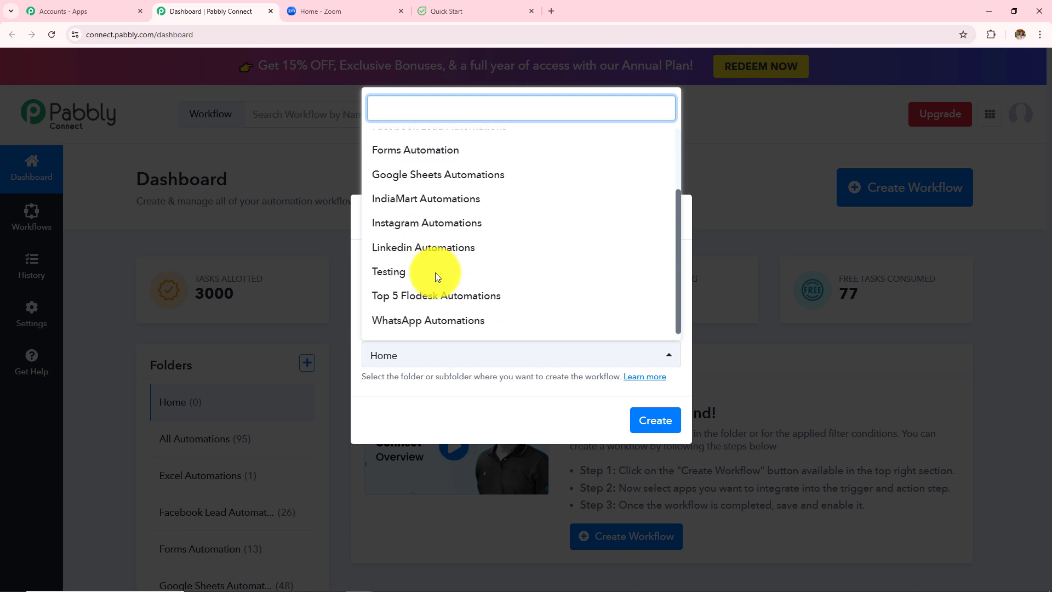
scroll(436, 275, "up", 3)
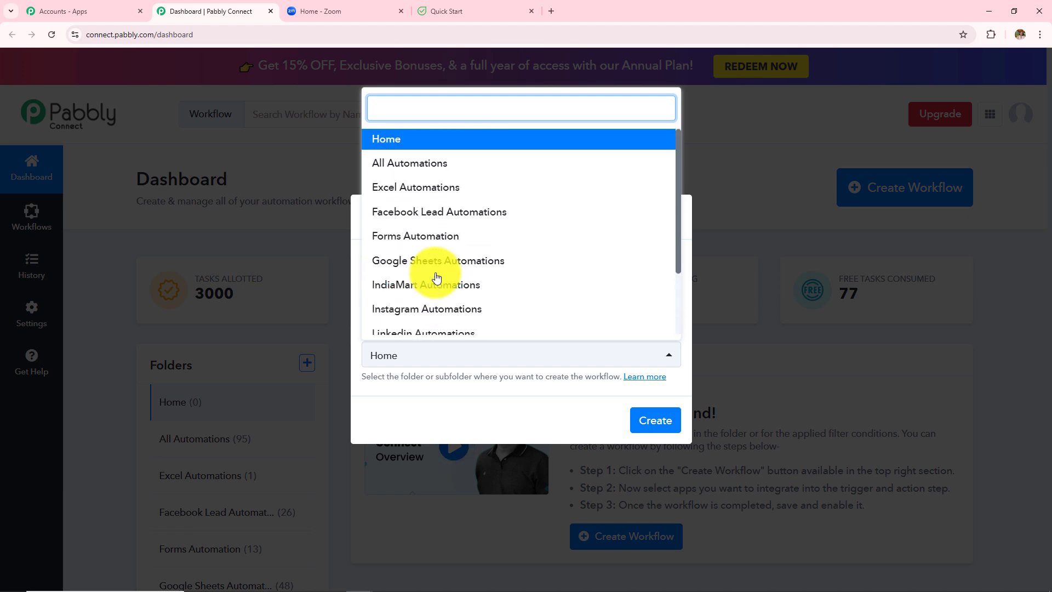
left_click(435, 162)
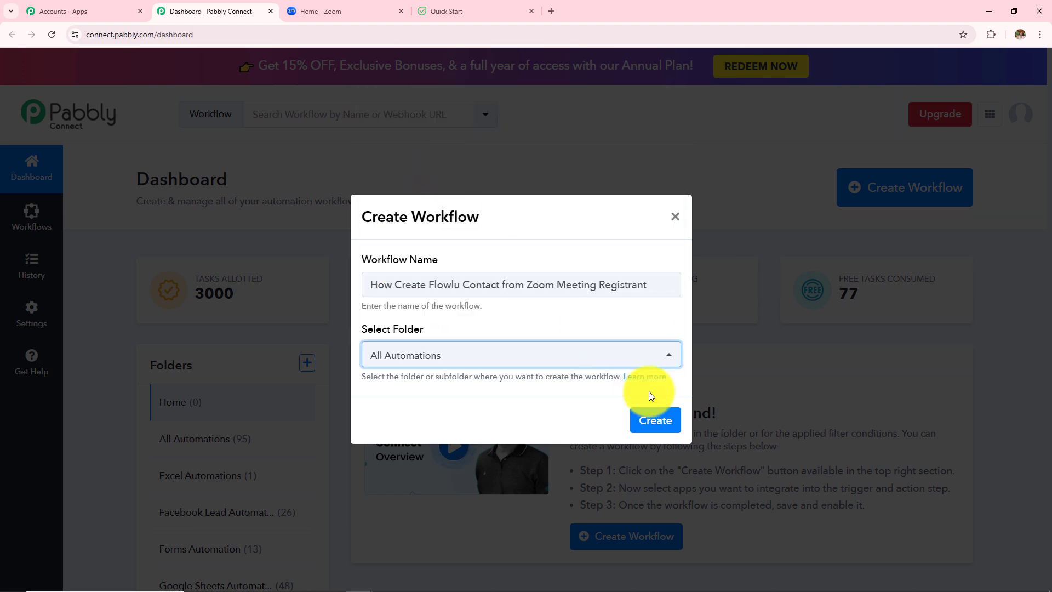
left_click(655, 421)
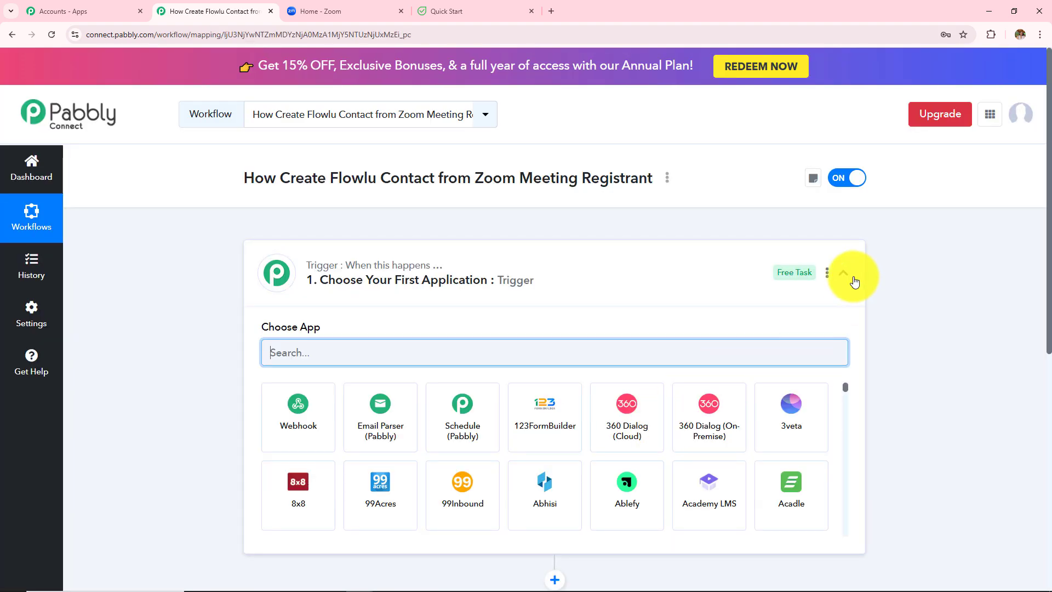
left_click(843, 272)
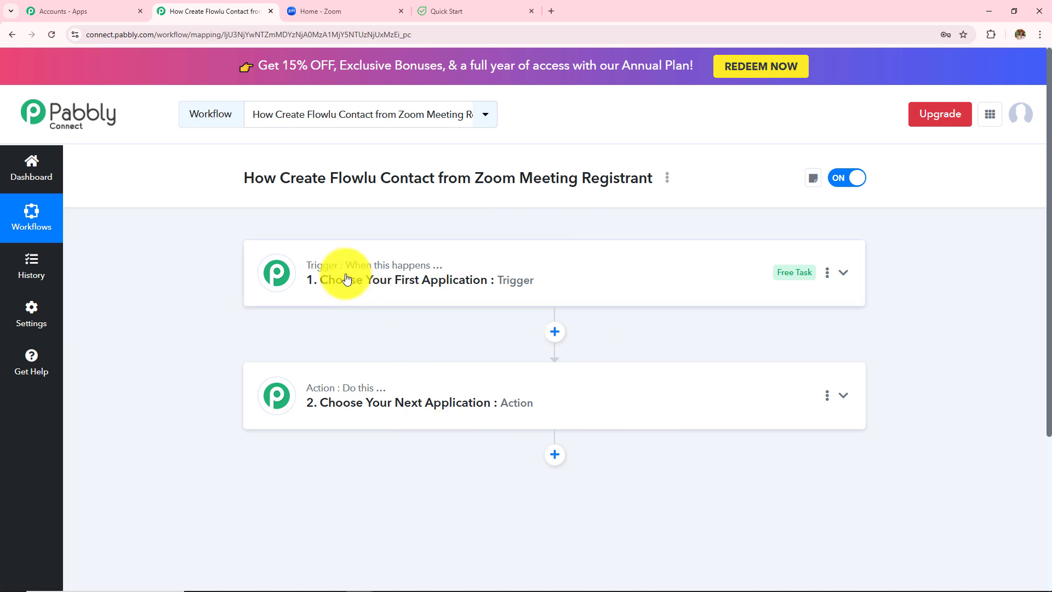
mouse_move(349, 384)
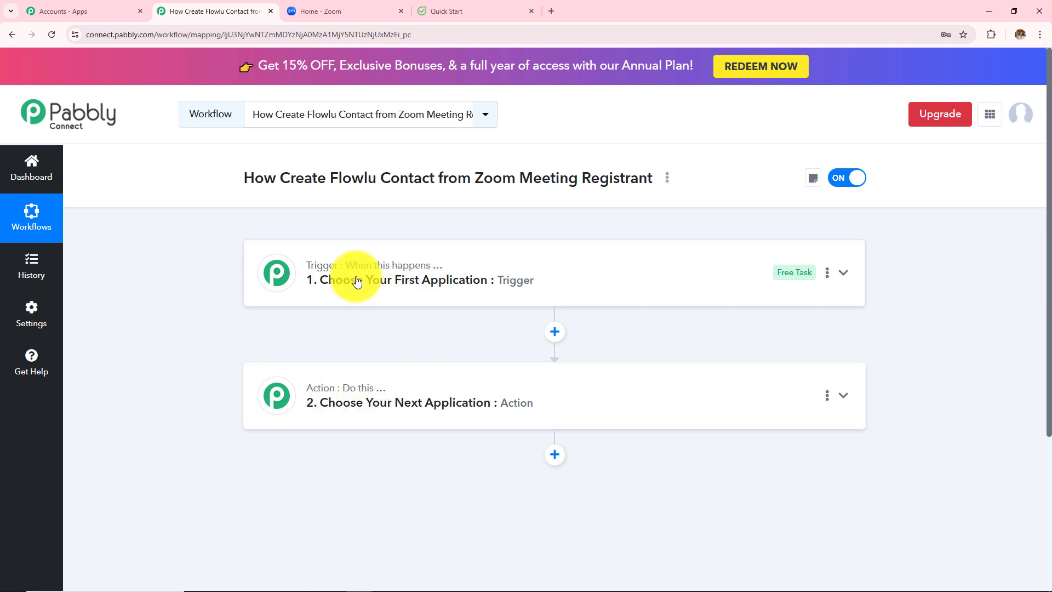
mouse_move(404, 277)
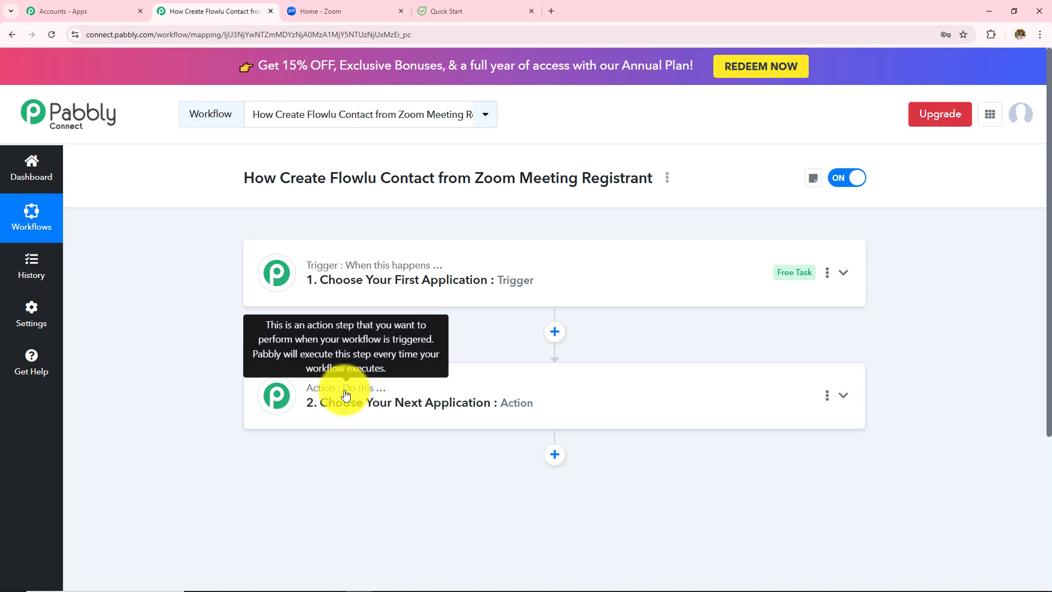
mouse_move(348, 274)
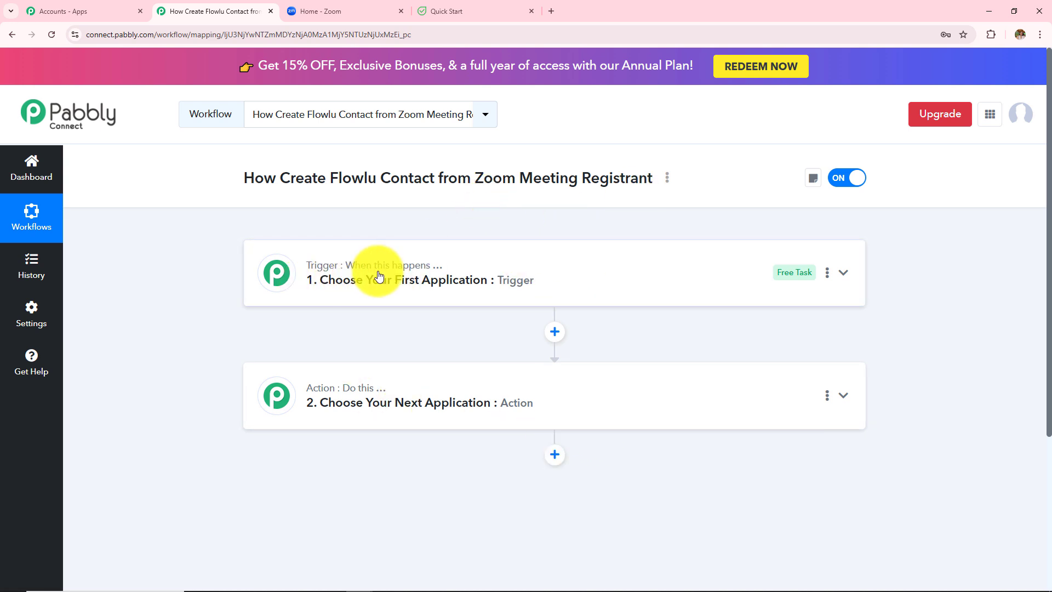
mouse_move(408, 258)
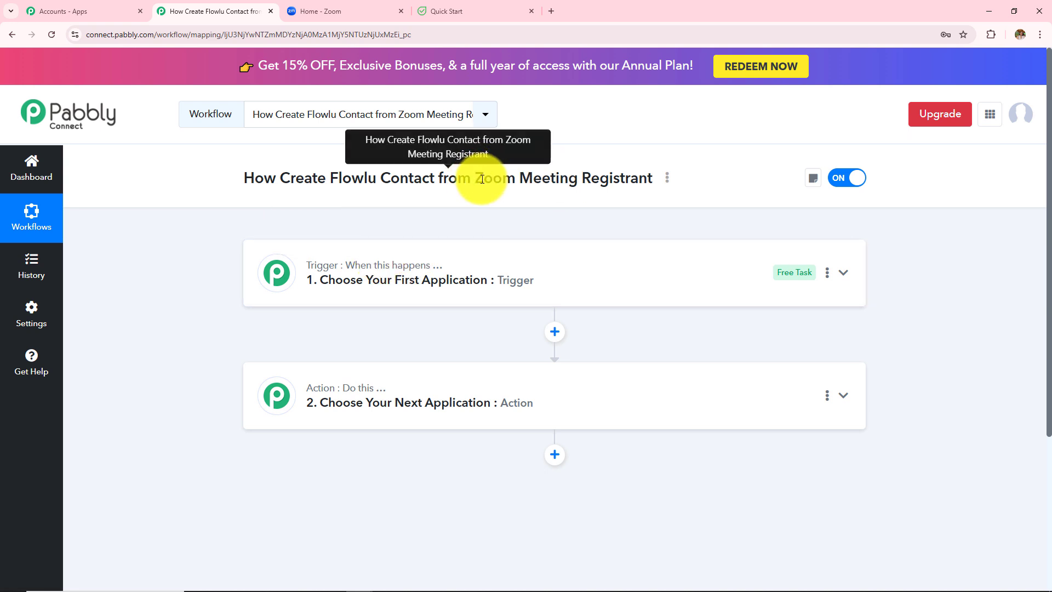
left_click_drag(475, 179, 644, 178)
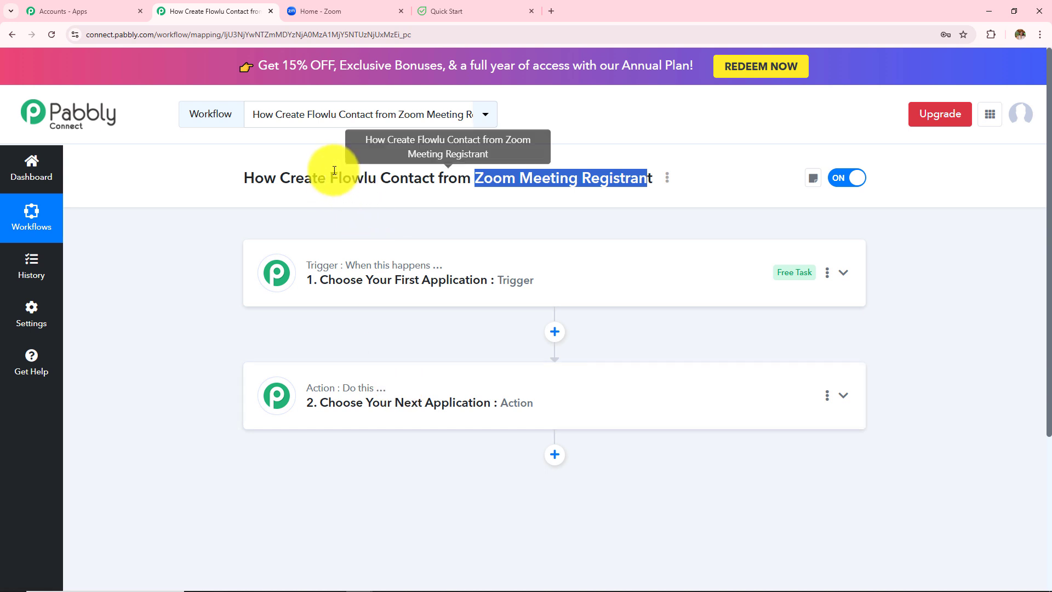
left_click_drag(327, 178, 435, 183)
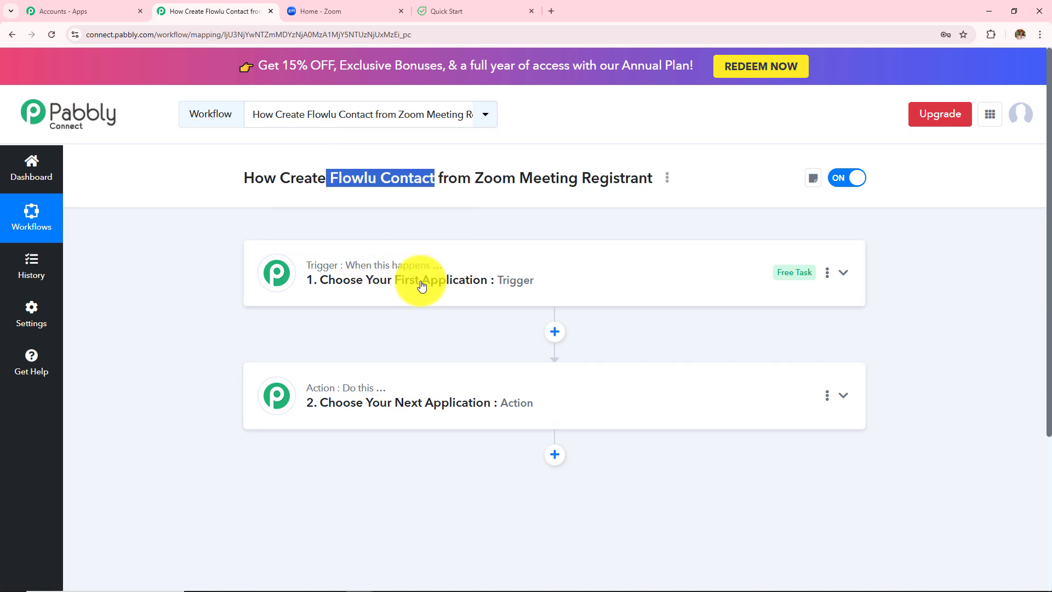
Step: Set the workflow trigger to Zoom (Triggers) with the Configure Webhook event
left_click(482, 274)
left_click(449, 347)
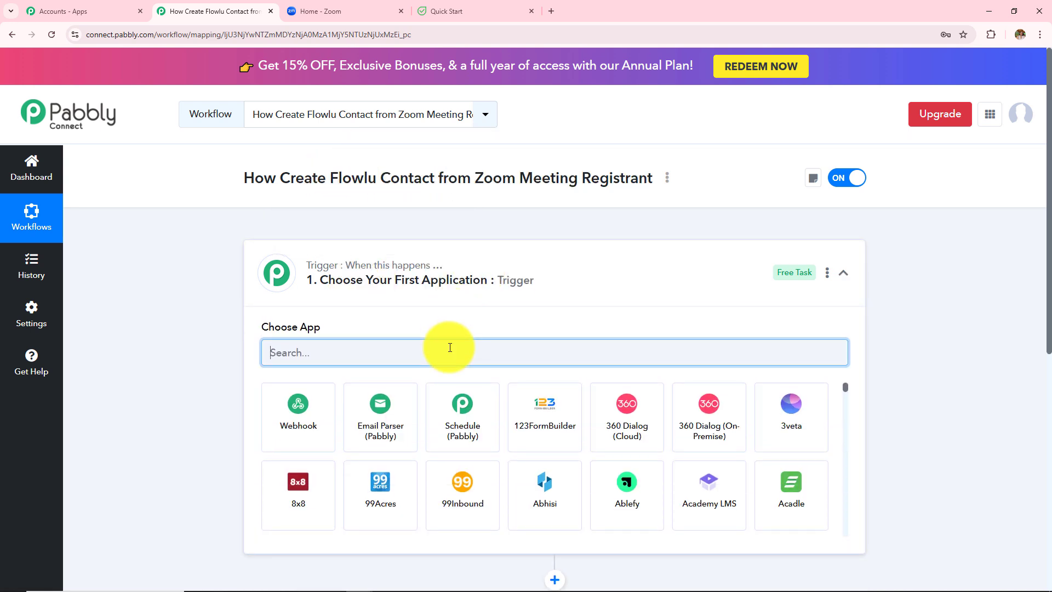
type("Zoom")
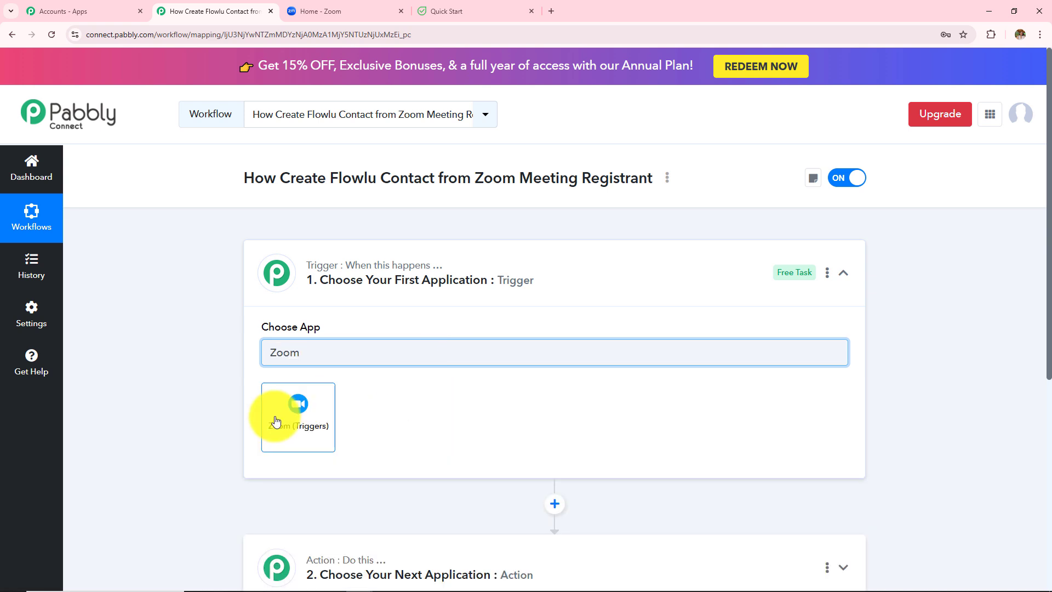
left_click(276, 419)
left_click(364, 406)
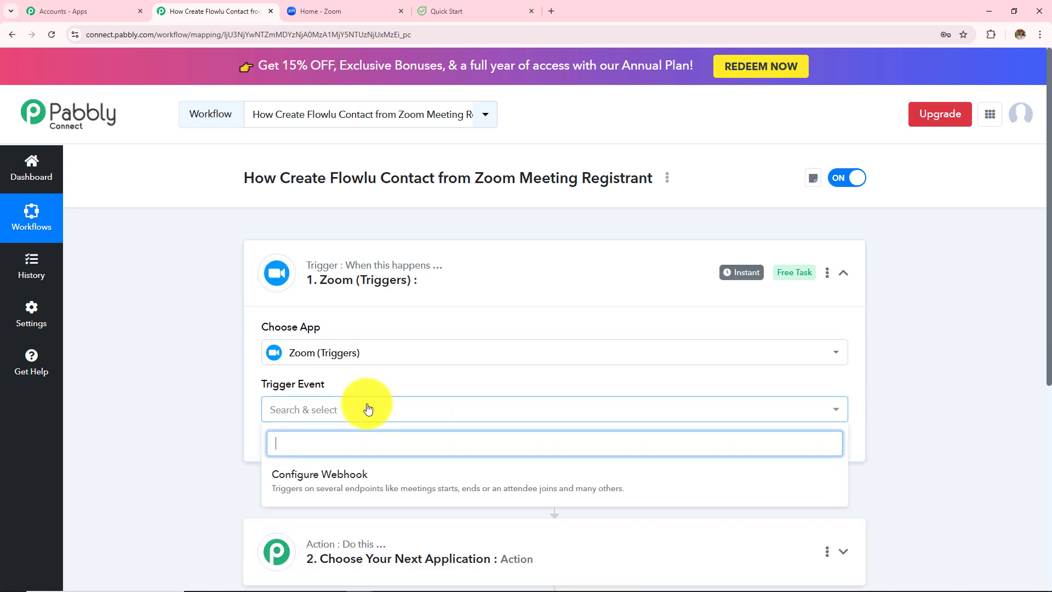
left_click(277, 485)
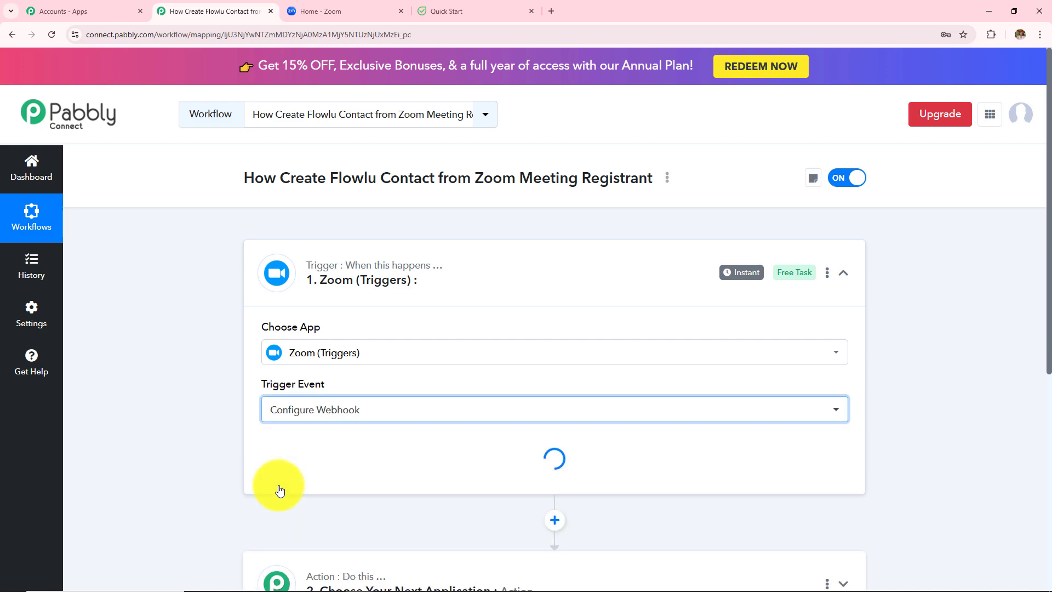
Step: Start a new Zoom connection, review its secret-token instructions, and go to the Zoom tab
left_click(310, 453)
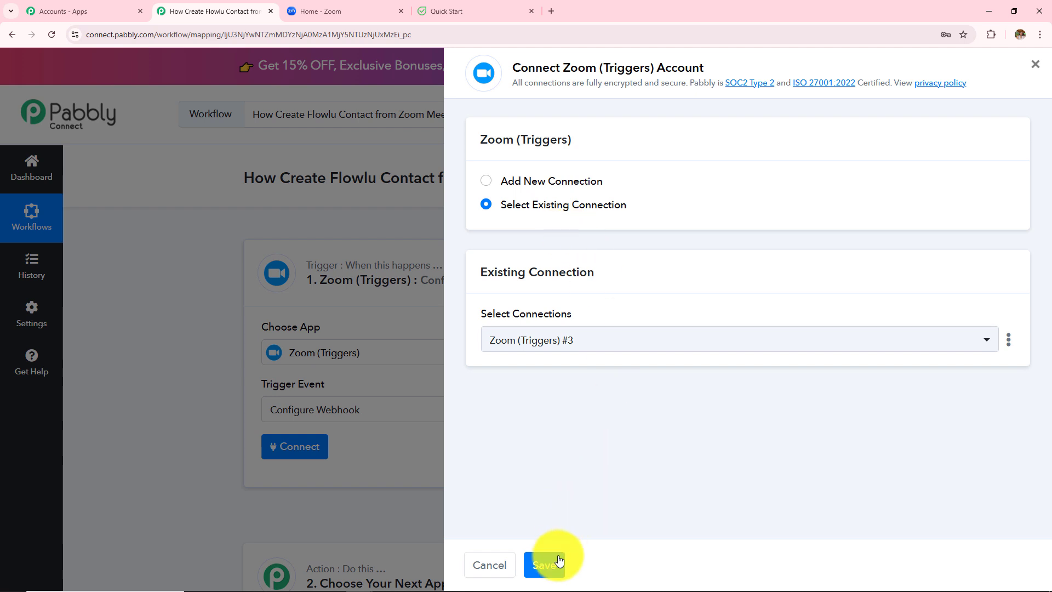
left_click(487, 181)
scroll(647, 322, "down", 1)
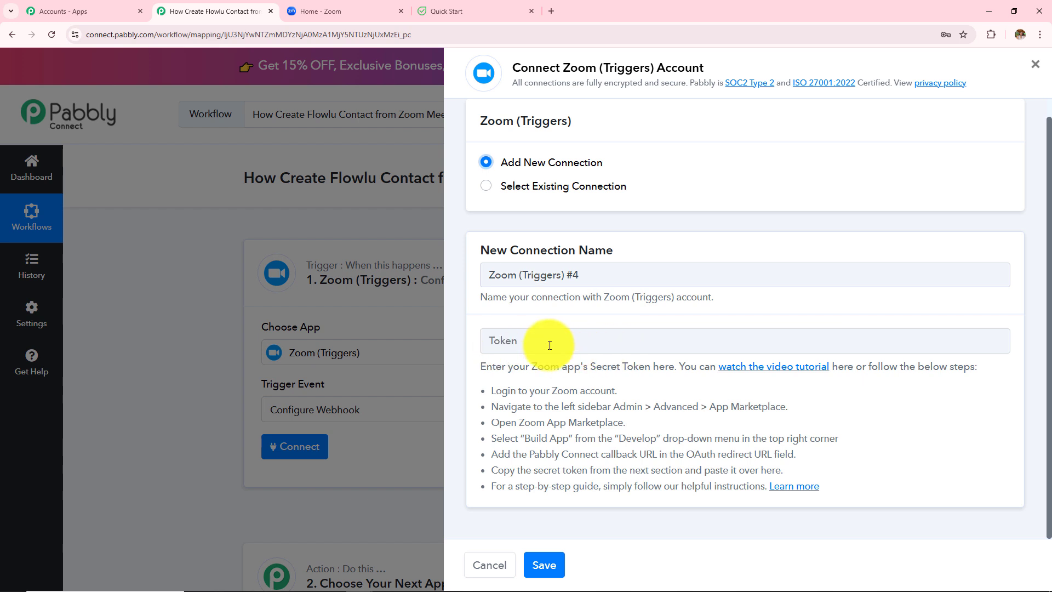
left_click_drag(486, 390, 809, 488)
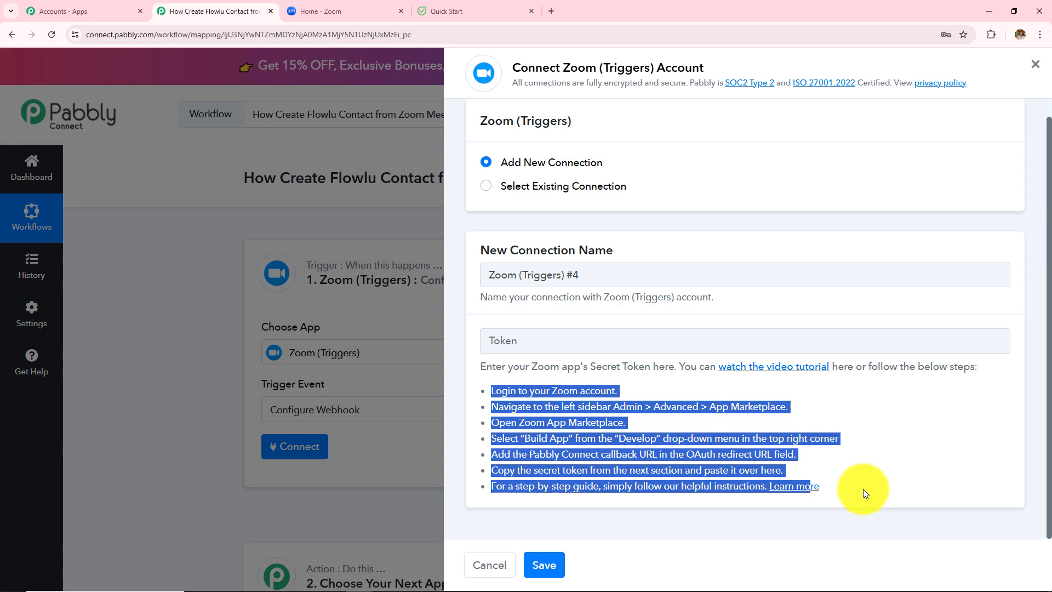
left_click(782, 426)
left_click(350, 11)
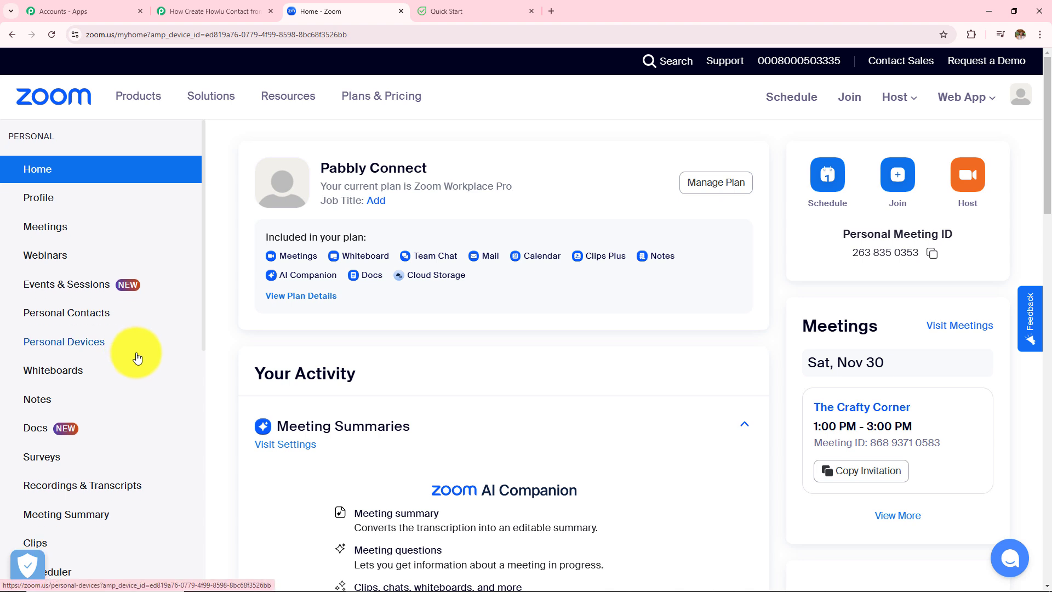
Step: Open Zoom's App Marketplace from the Admin > Advanced sidebar section
scroll(134, 353, "down", 6)
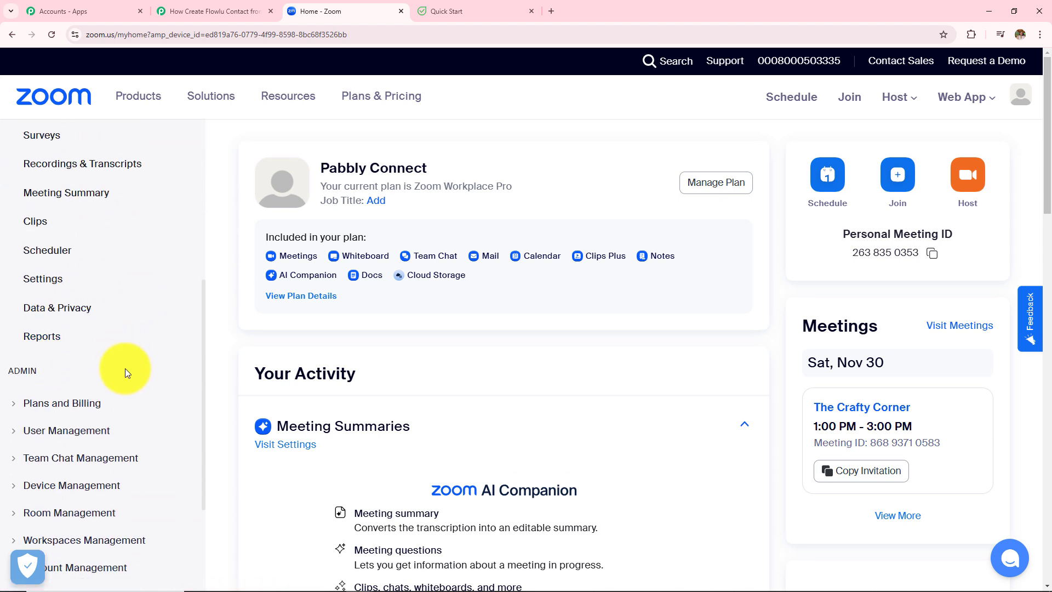
scroll(125, 368, "down", 2)
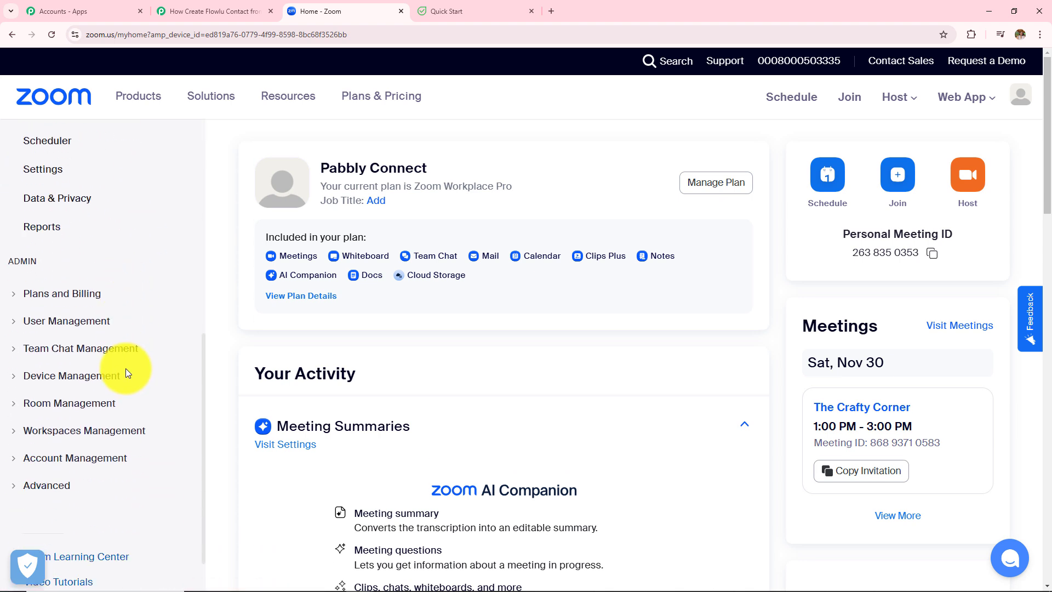
left_click(52, 486)
scroll(52, 492, "down", 1)
scroll(52, 487, "down", 2)
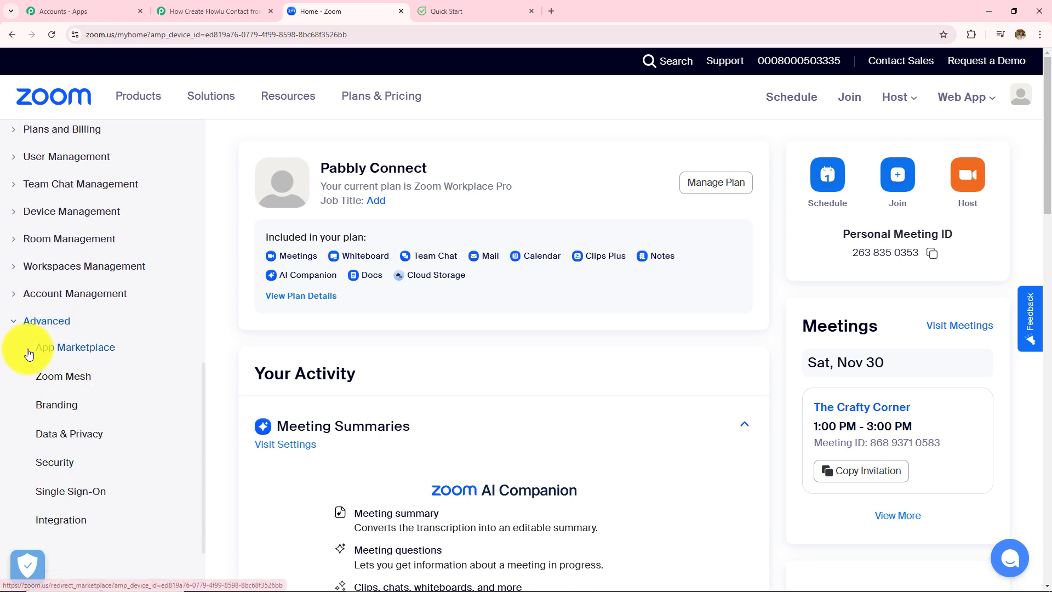
left_click(46, 350)
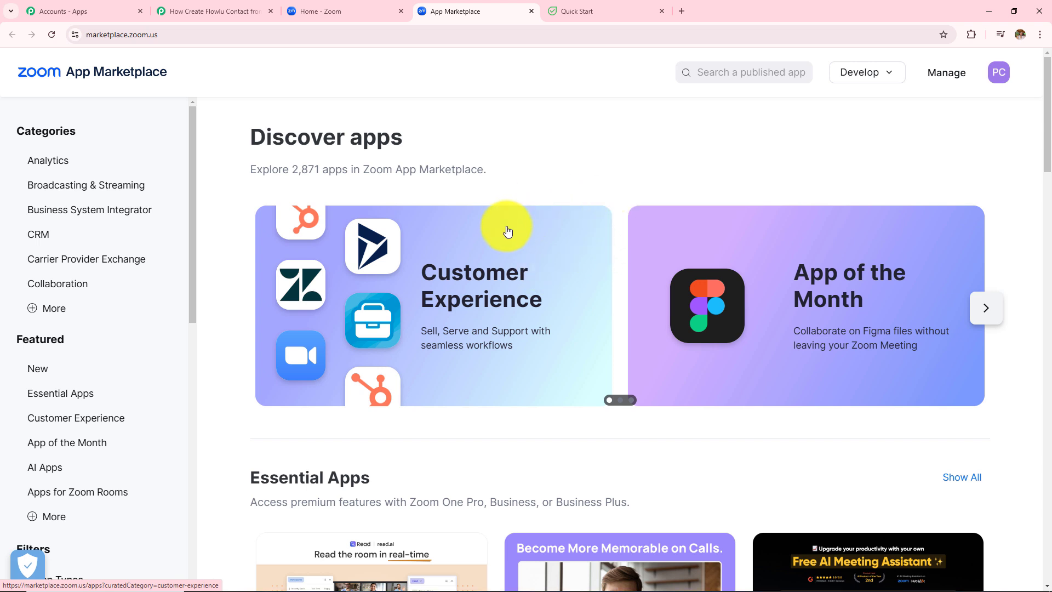
Step: Build a new General App in the Zoom App Marketplace
left_click(855, 76)
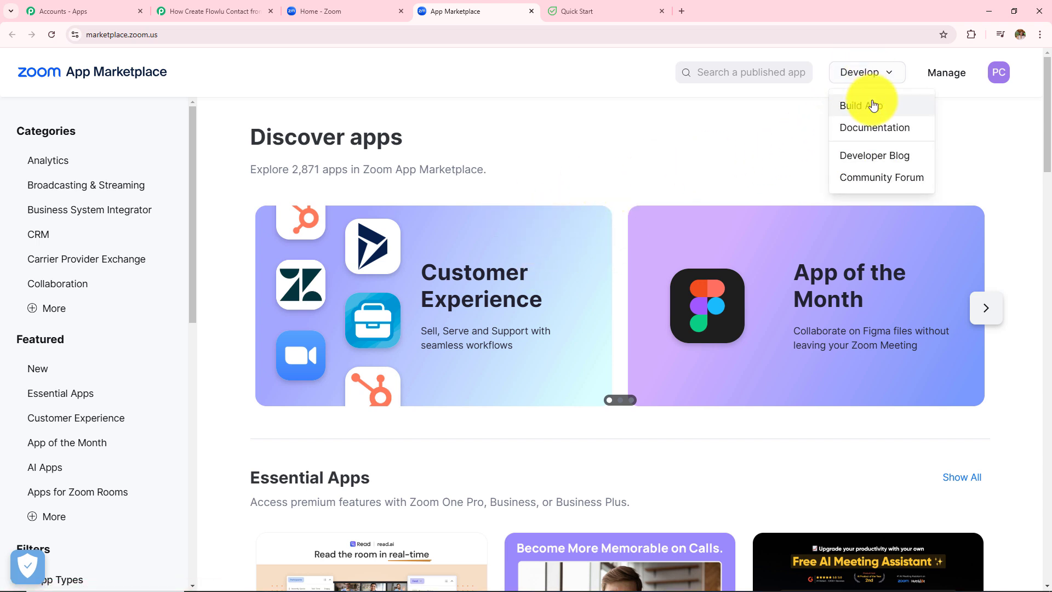
left_click(859, 105)
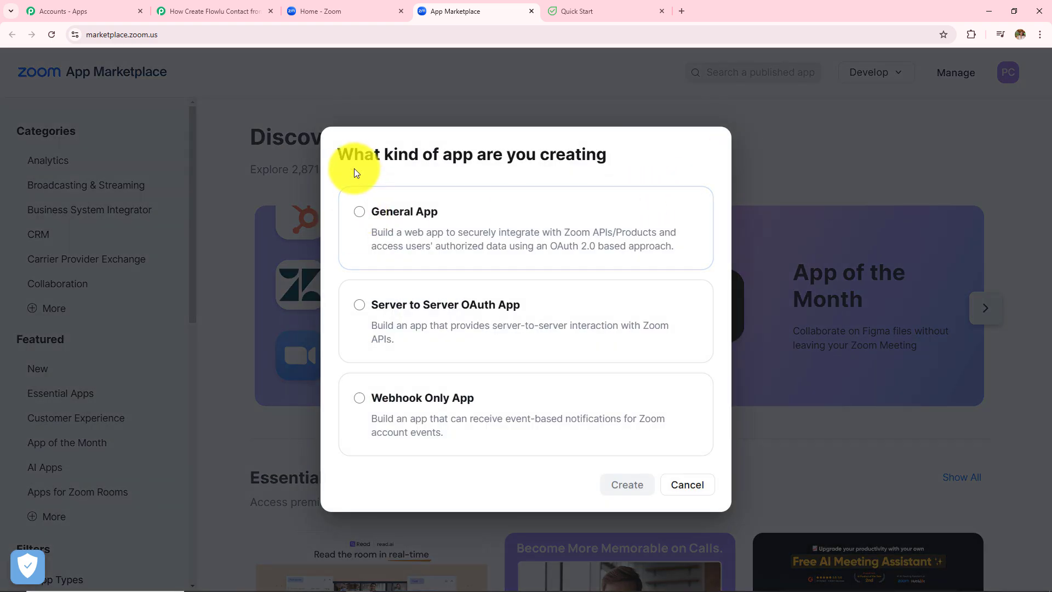
left_click_drag(335, 153, 697, 155)
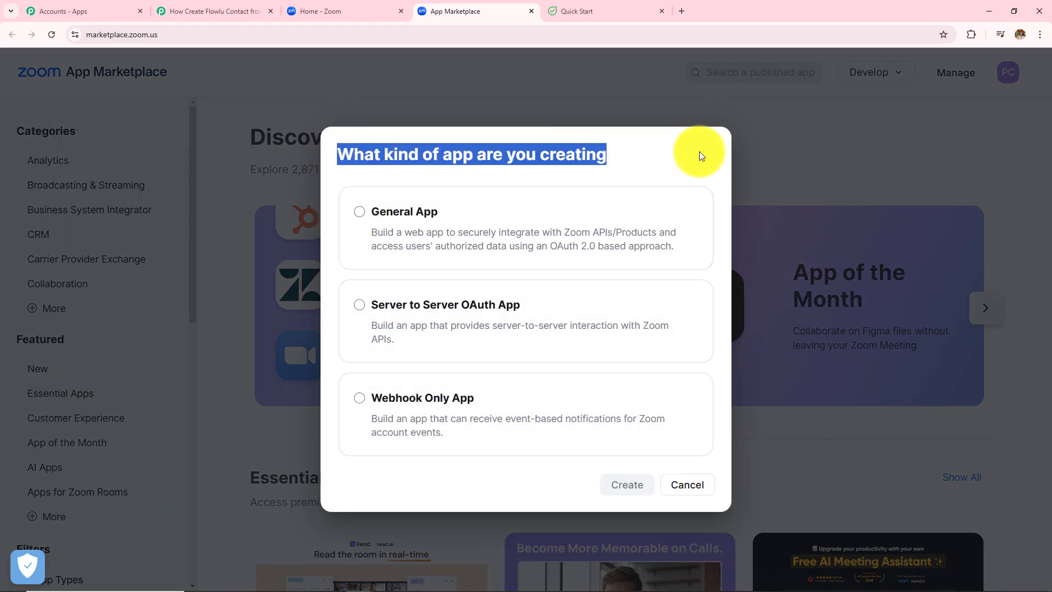
left_click(359, 212)
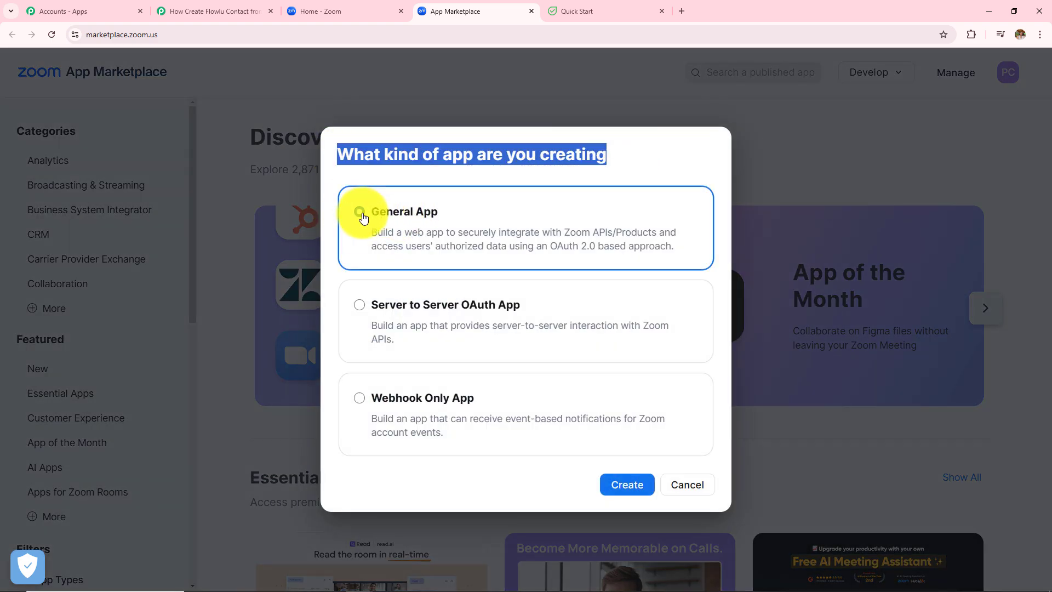
left_click(626, 486)
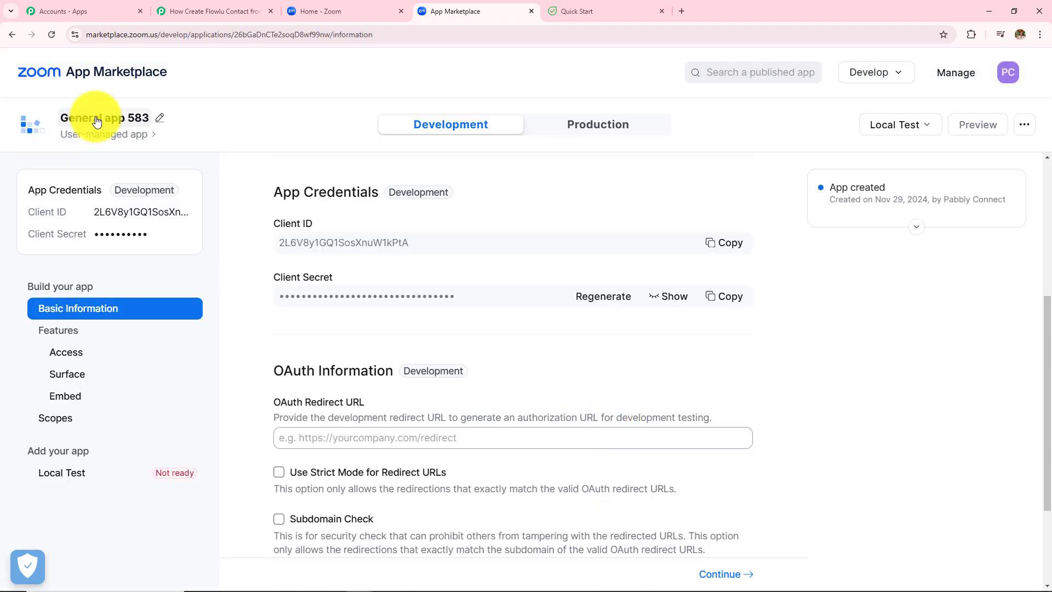
Step: Rename the app to Pab Registration, then return to Pabbly's Zoom connection form
left_click(158, 118)
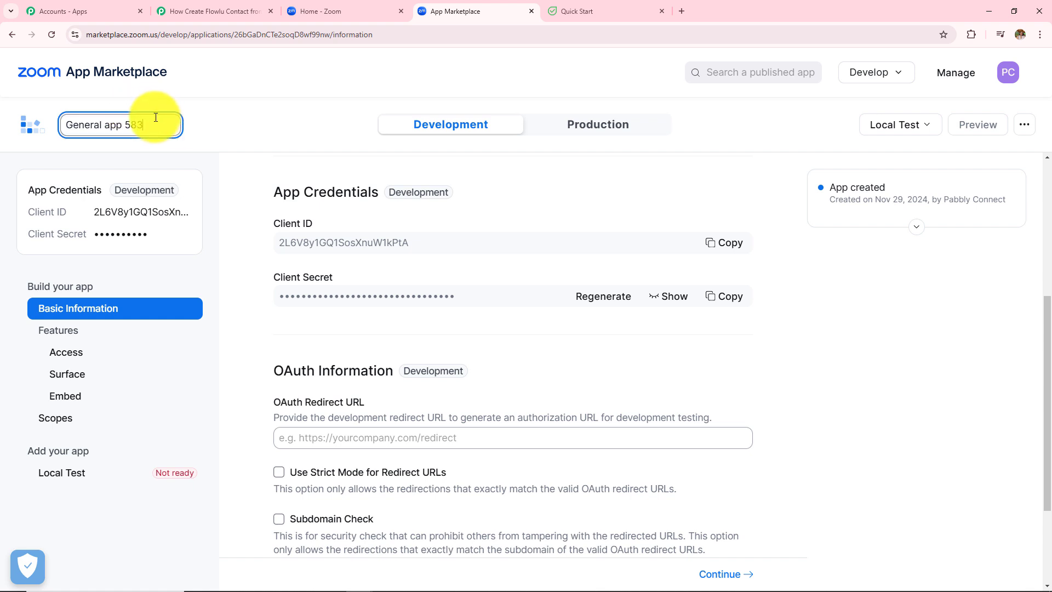
left_click_drag(152, 126, 16, 126)
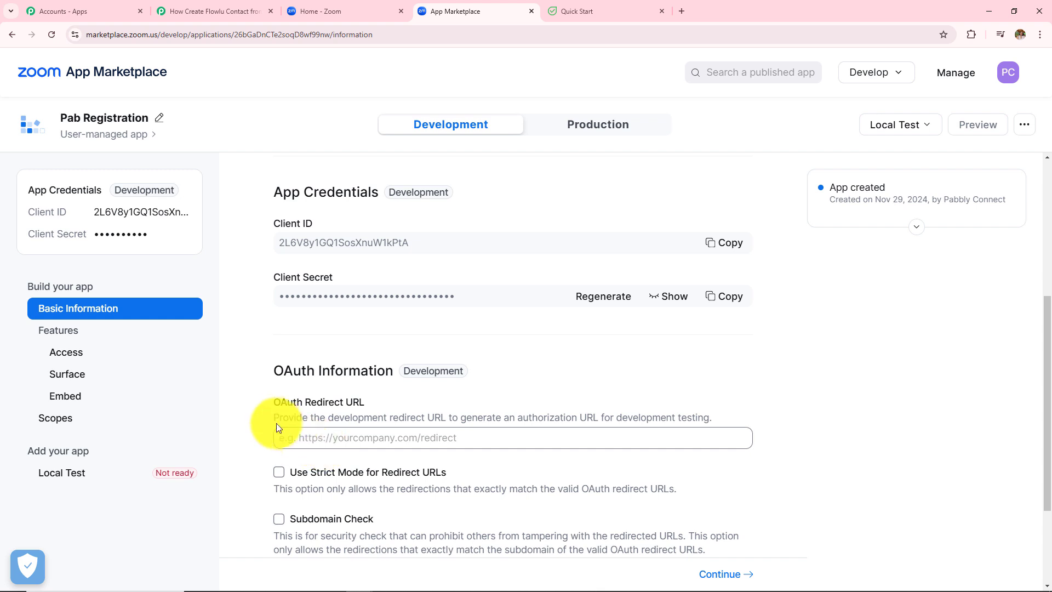
left_click_drag(275, 400, 396, 409)
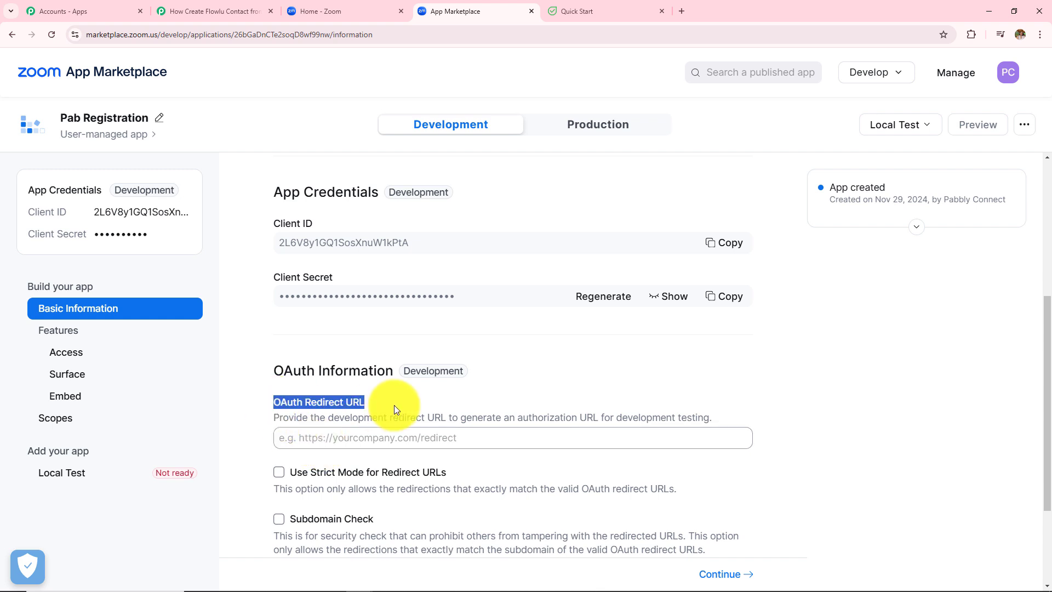
left_click(213, 11)
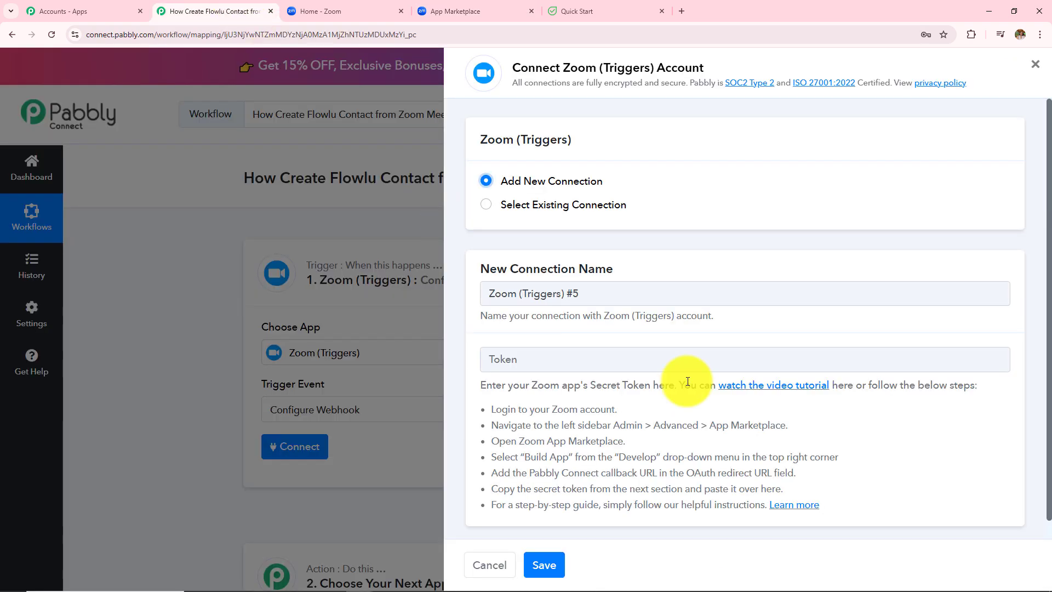
left_click(792, 505)
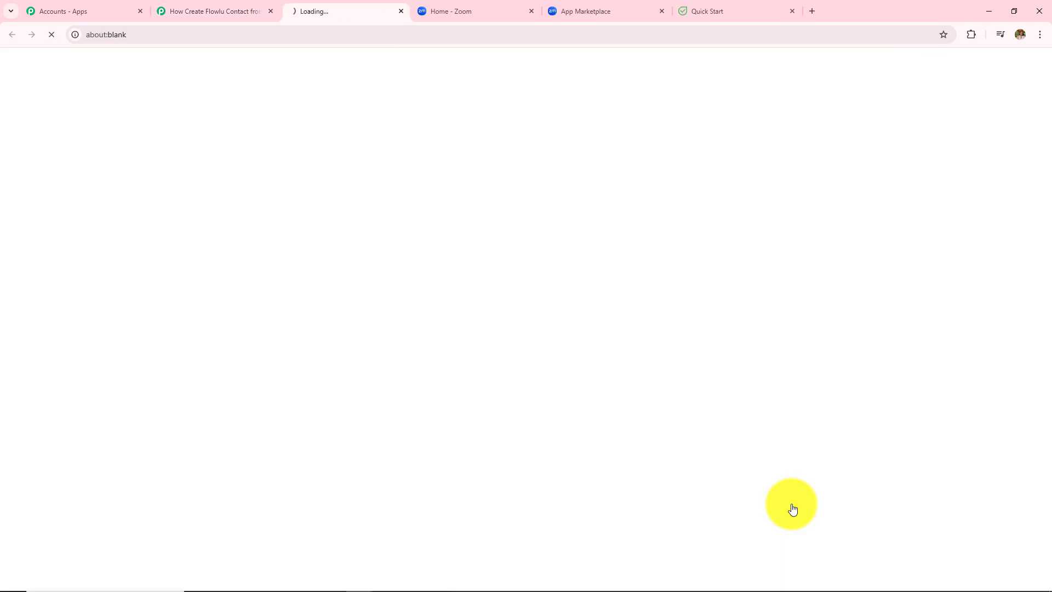
scroll(476, 306, "down", 20)
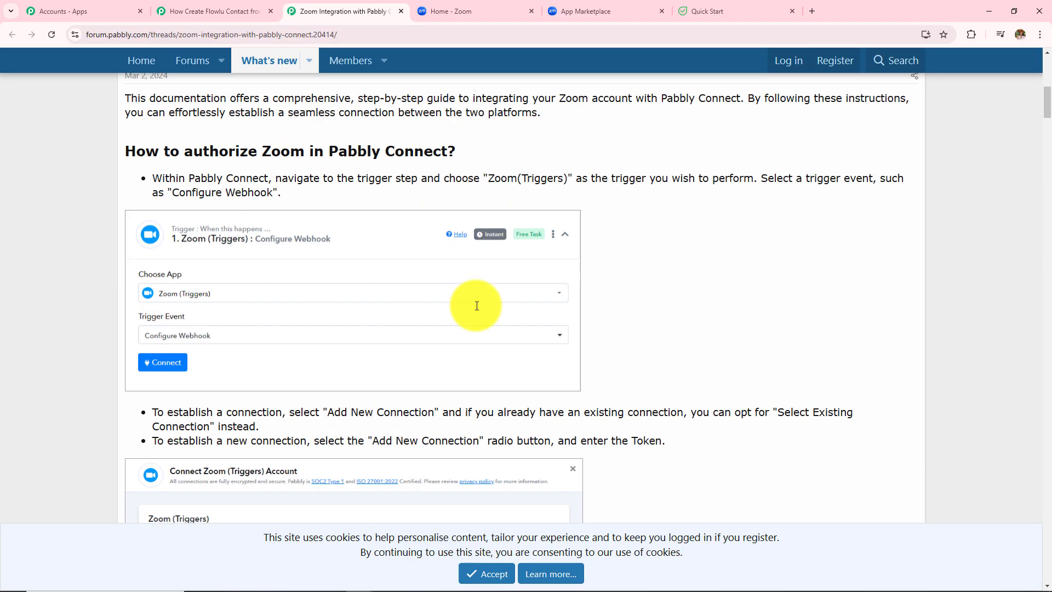
scroll(476, 311, "down", 10)
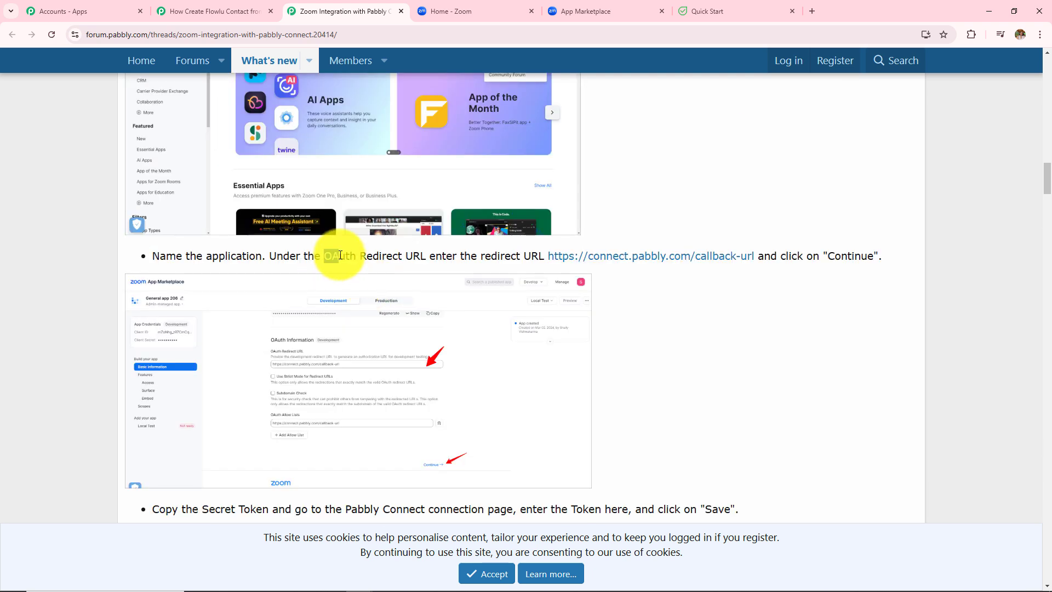
left_click_drag(323, 256, 732, 256)
left_click(544, 254)
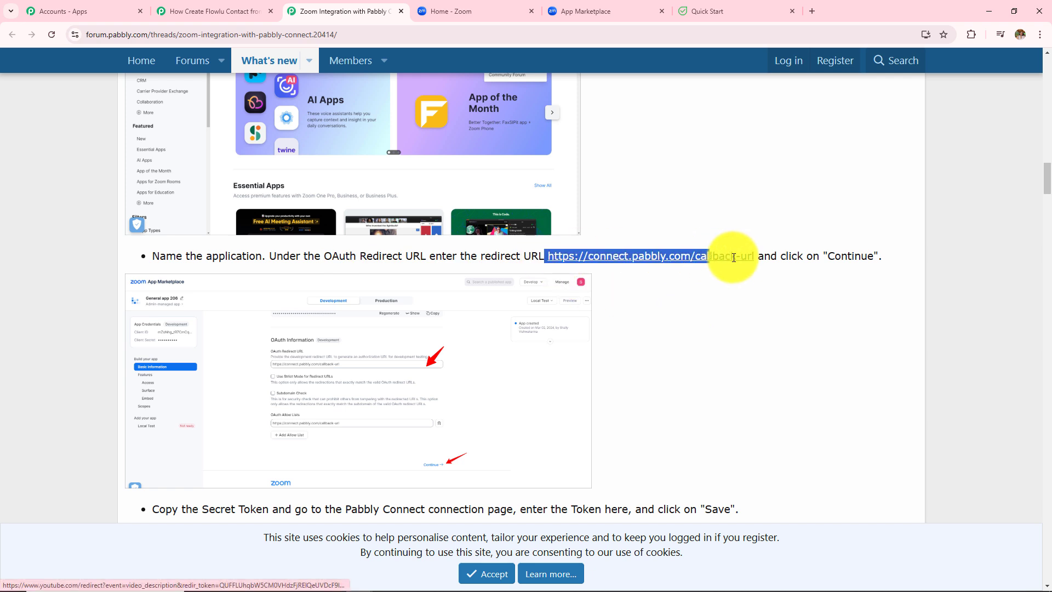
left_click_drag(732, 256, 758, 259)
key("ctrl+c")
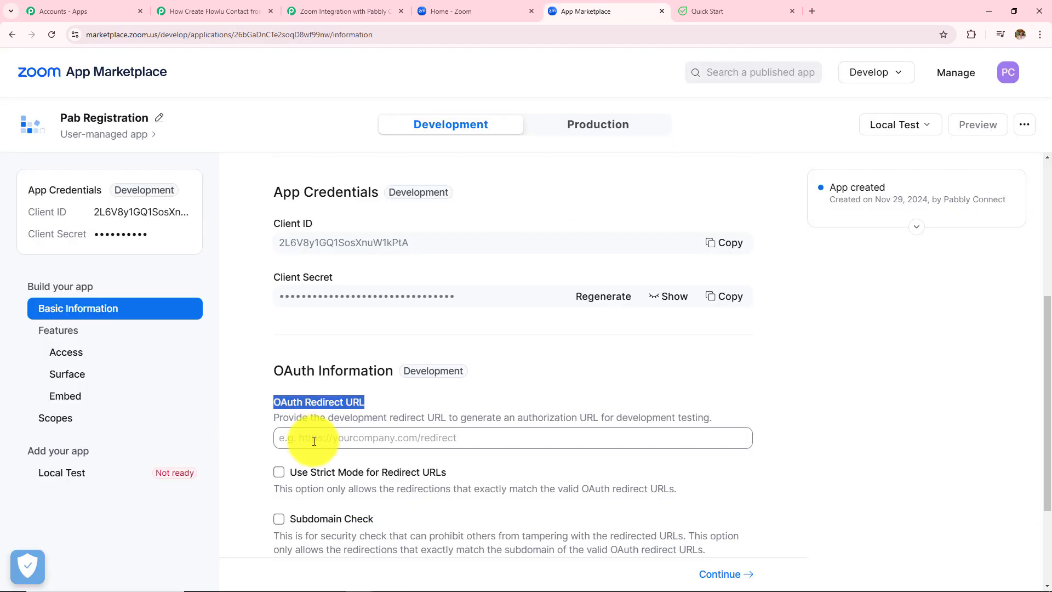
left_click(315, 442)
key("ctrl+v")
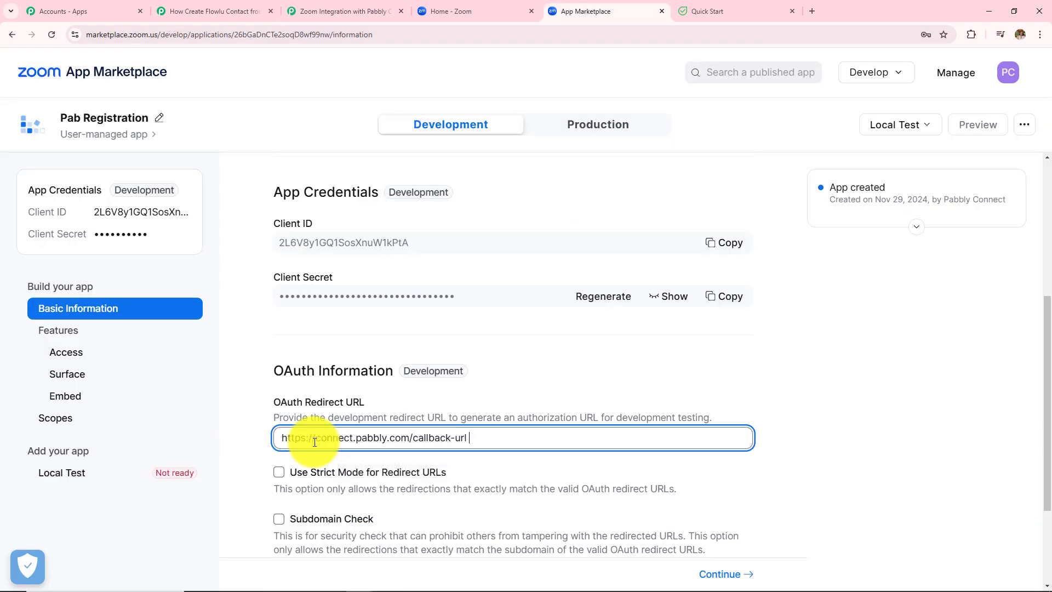
scroll(330, 330, "down", 3)
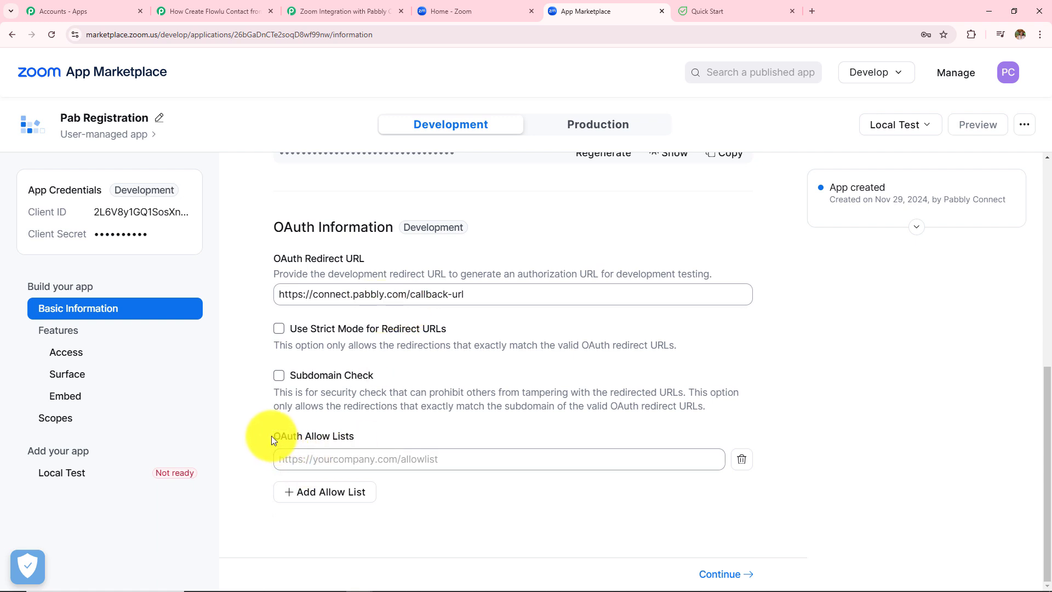
left_click_drag(273, 439, 406, 437)
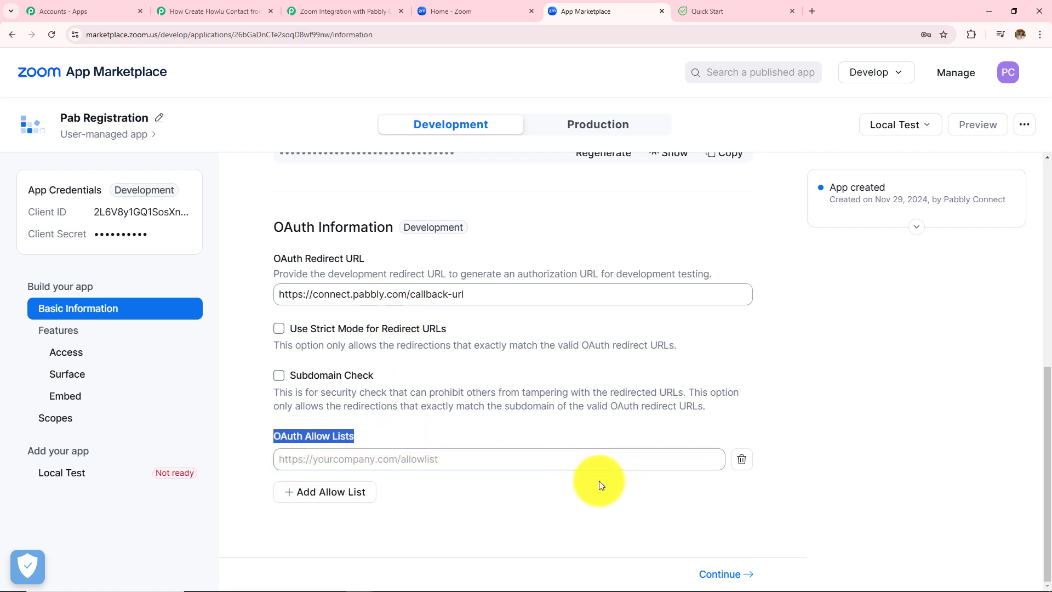
Step: Copy the app's secret token from the Access page into Pabbly's token field focus
left_click(716, 574)
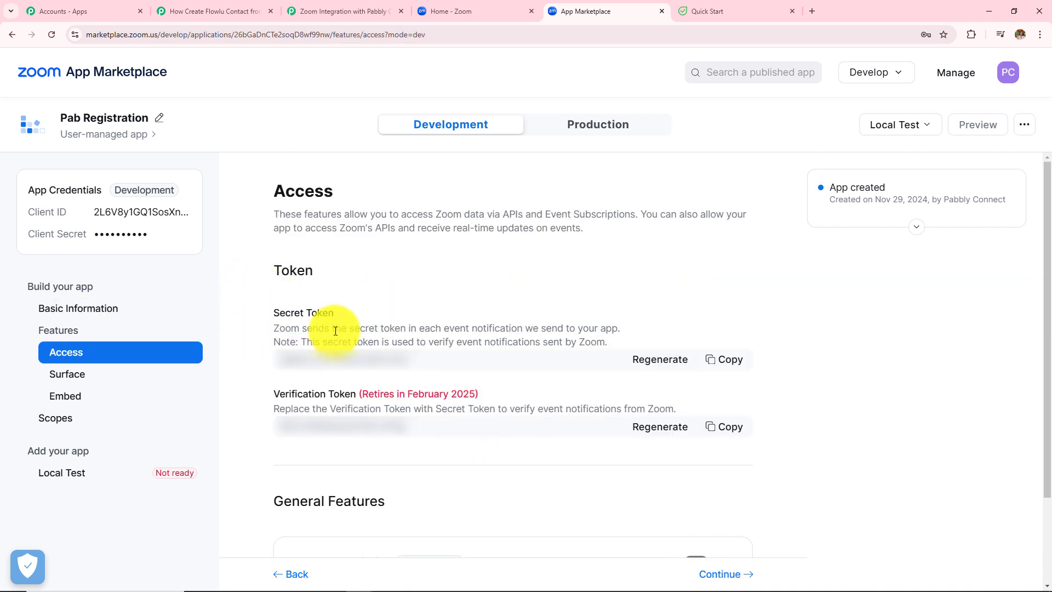
left_click(719, 361)
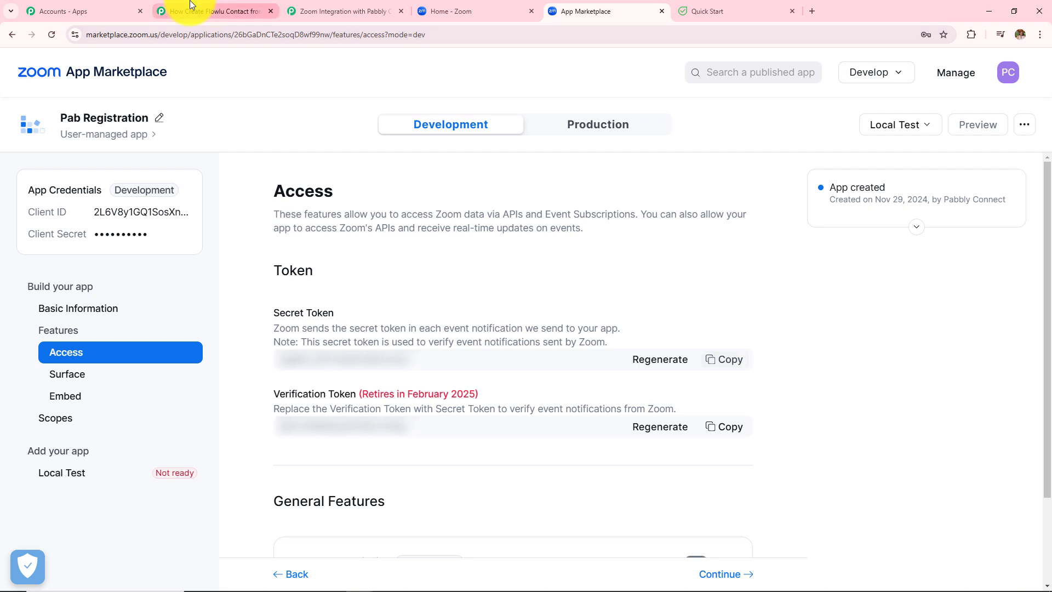
left_click(246, 11)
left_click(571, 359)
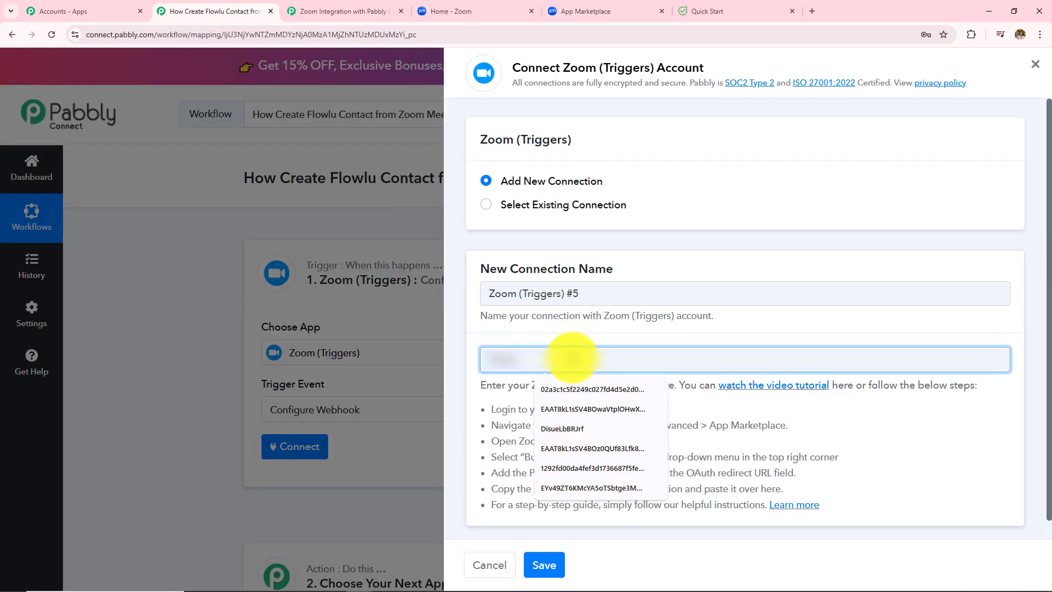
Step: Paste the secret token into Pabbly's Zoom connection, save it, and return to Zoom's Access page
key("ctrl+v")
left_click(547, 563)
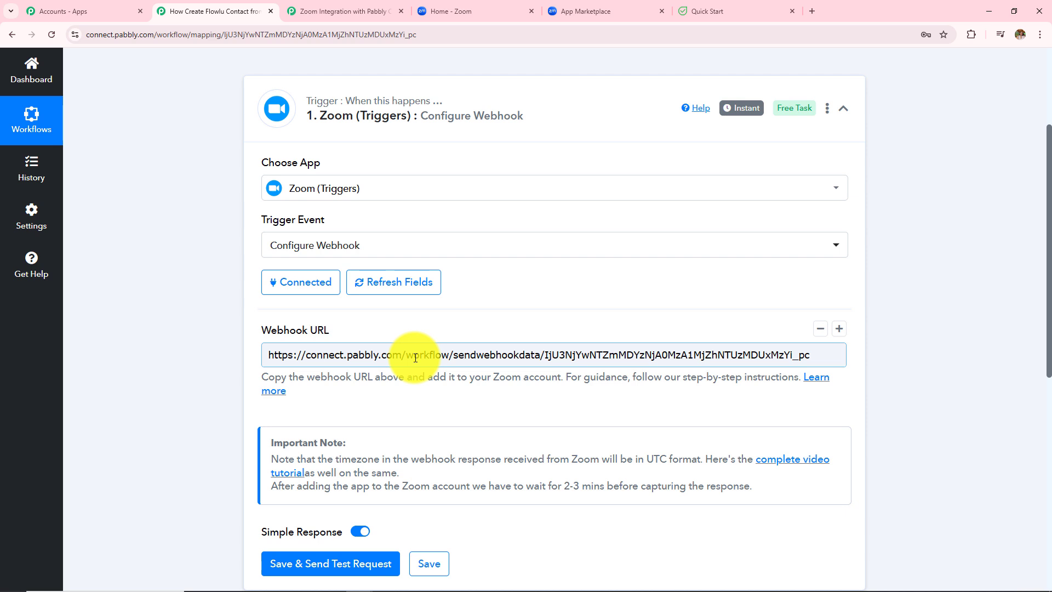
left_click(608, 11)
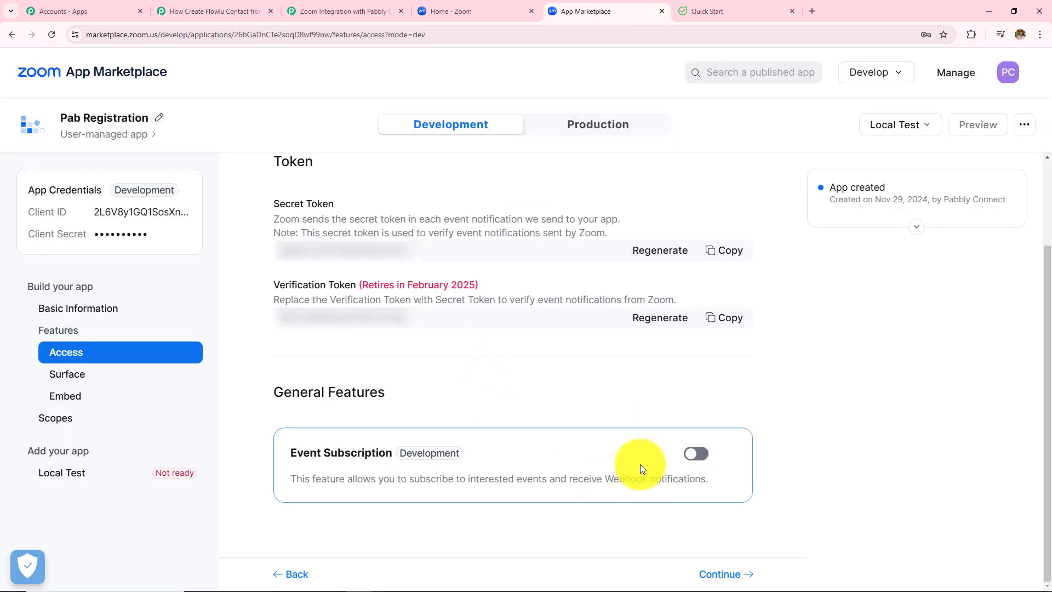
Step: Add event subscription 'Flowlu' with the Meeting Registration has been created event
left_click(704, 461)
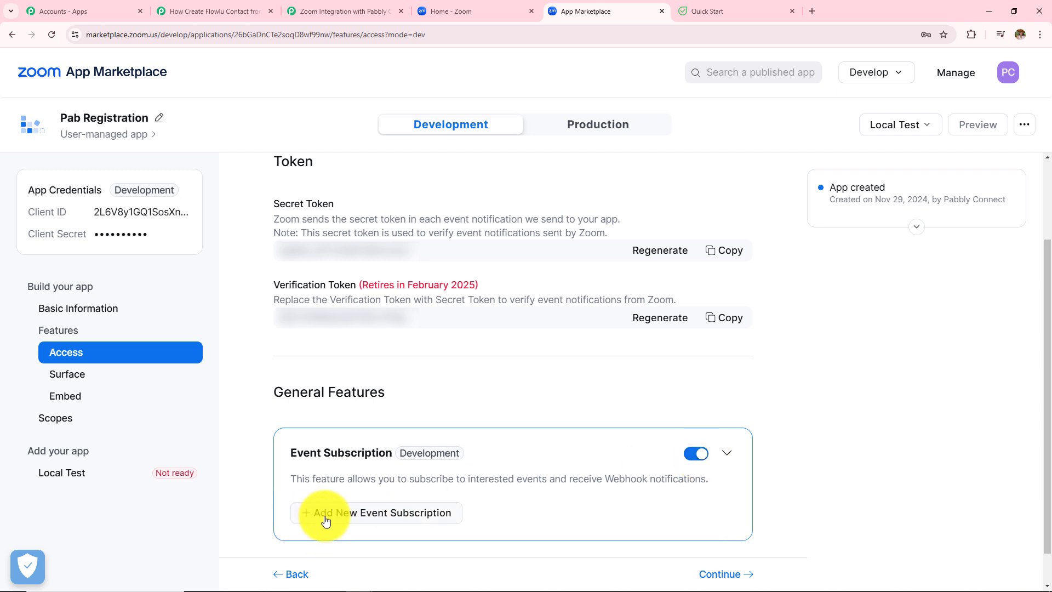
left_click(327, 514)
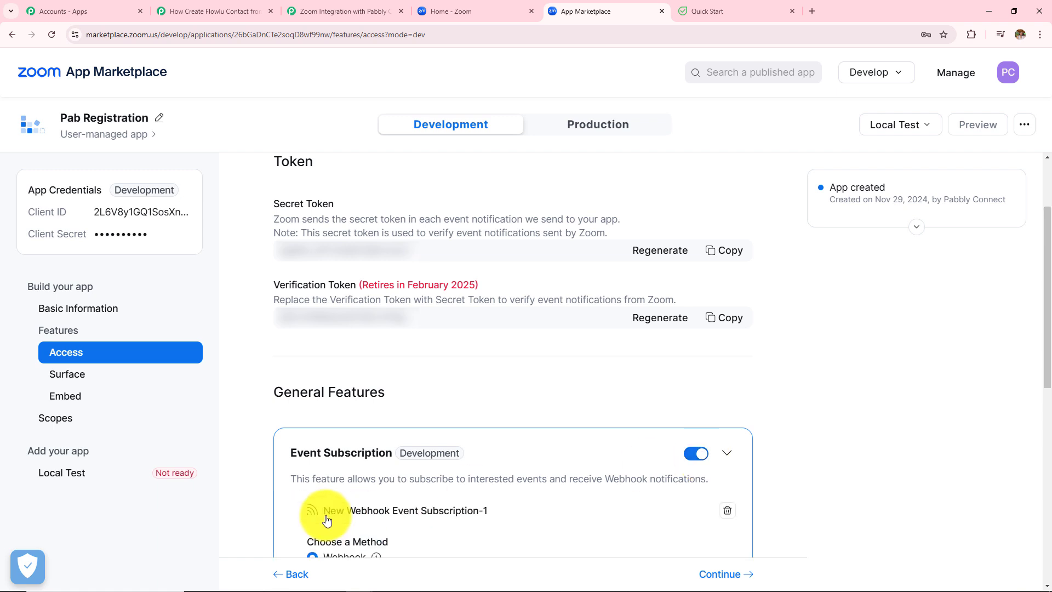
scroll(327, 519, "down", 6)
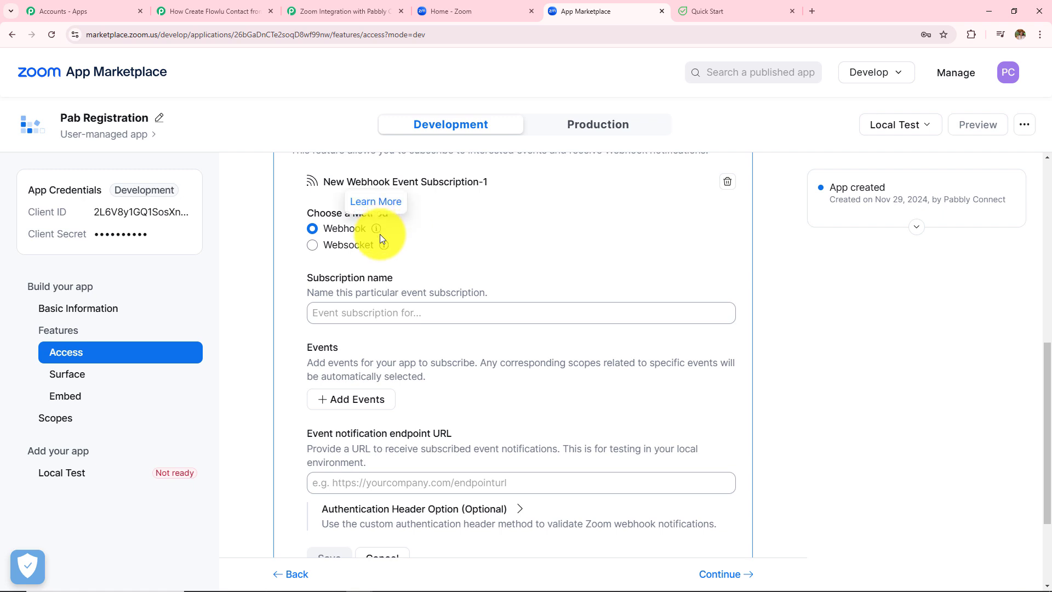
left_click(363, 317)
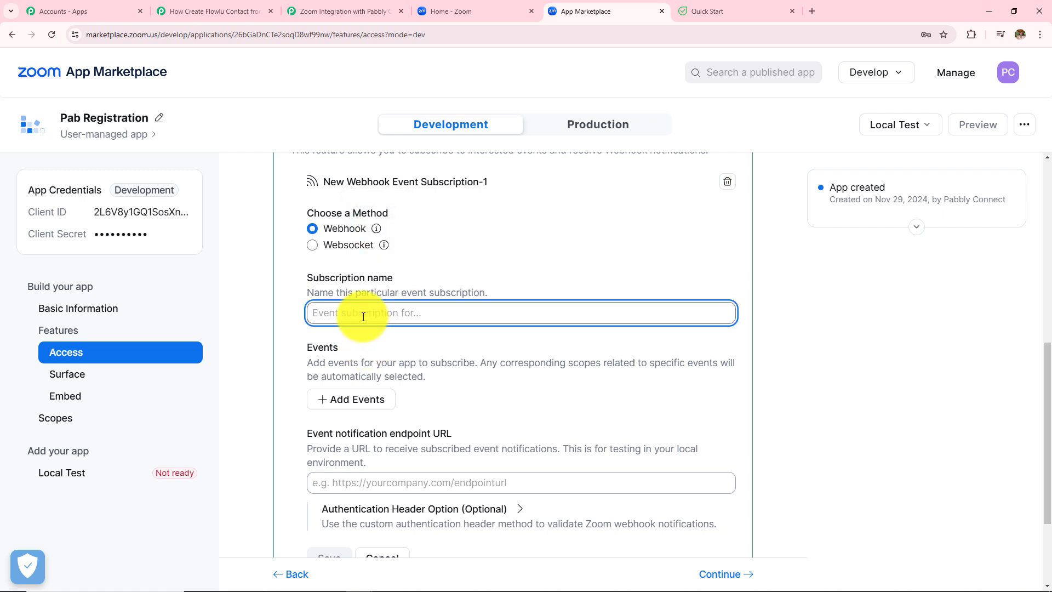
type("Flowlu")
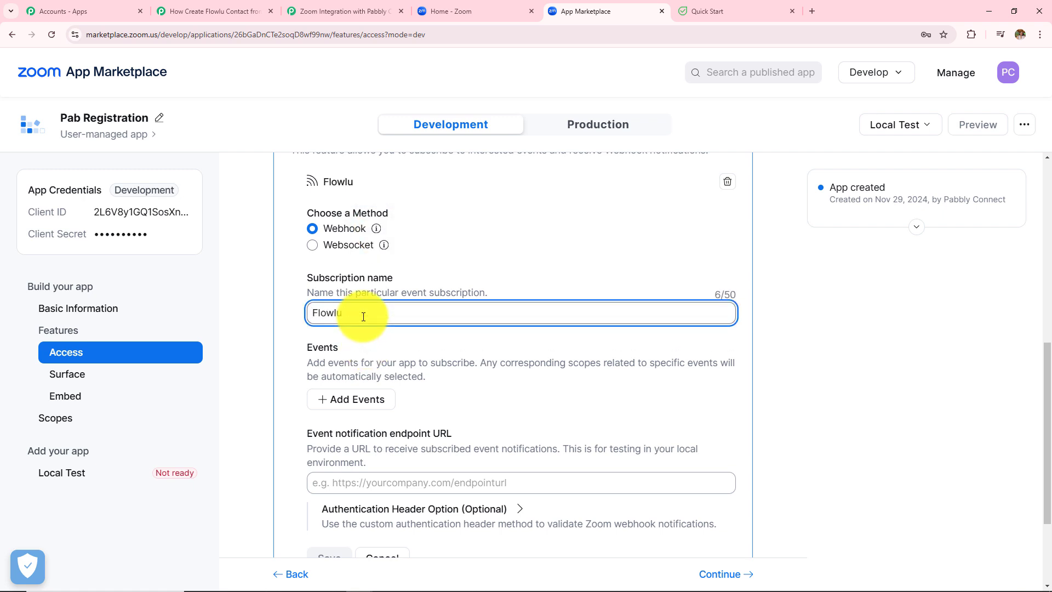
left_click(367, 400)
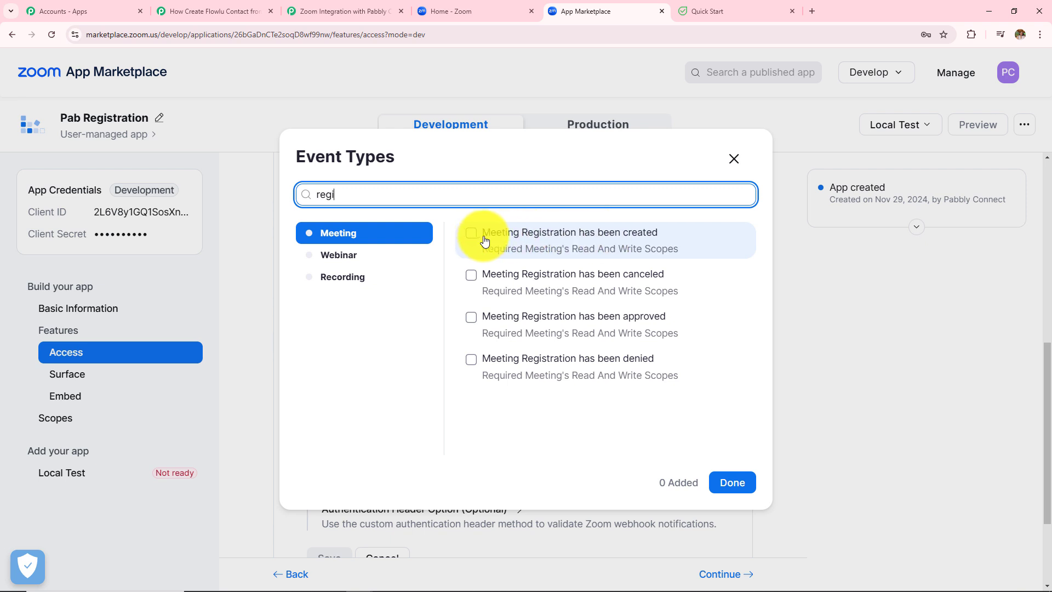
left_click(471, 233)
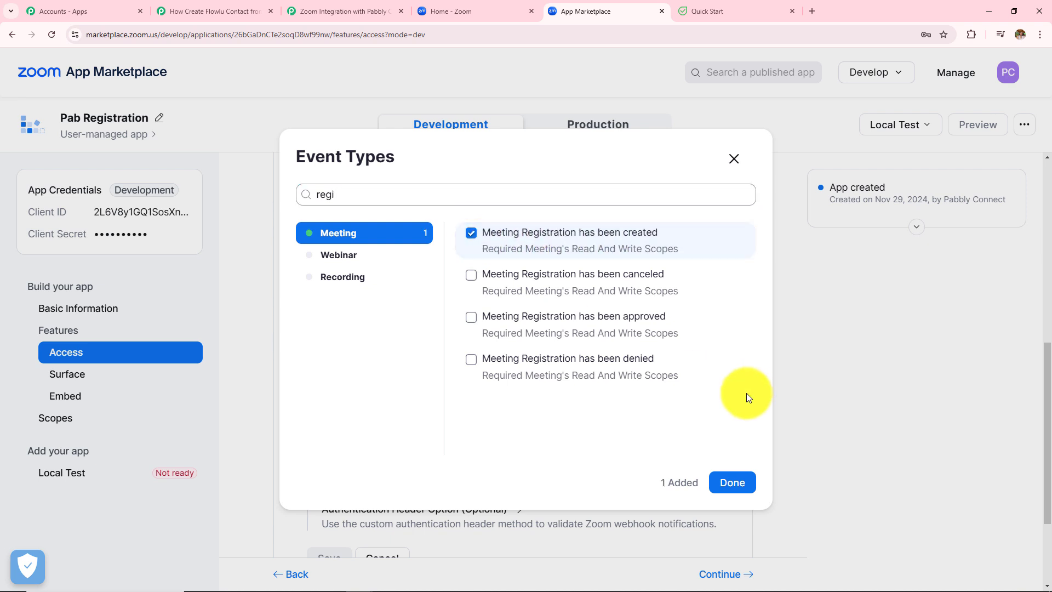
left_click(734, 482)
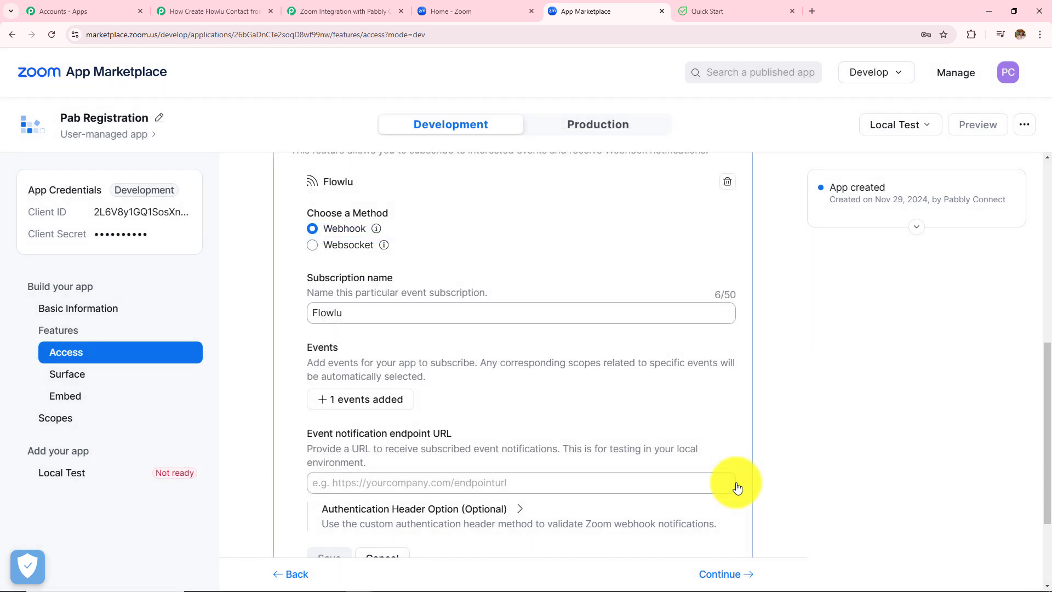
scroll(669, 456, "down", 1)
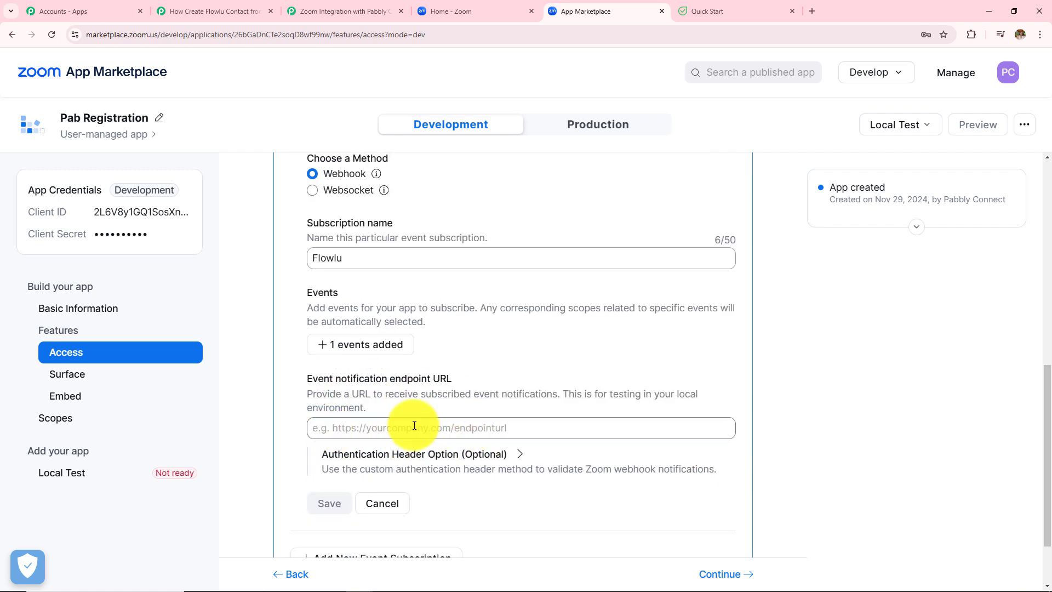
Step: Copy the webhook URL from the Pabbly workflow and return to the subscription form
left_click(215, 10)
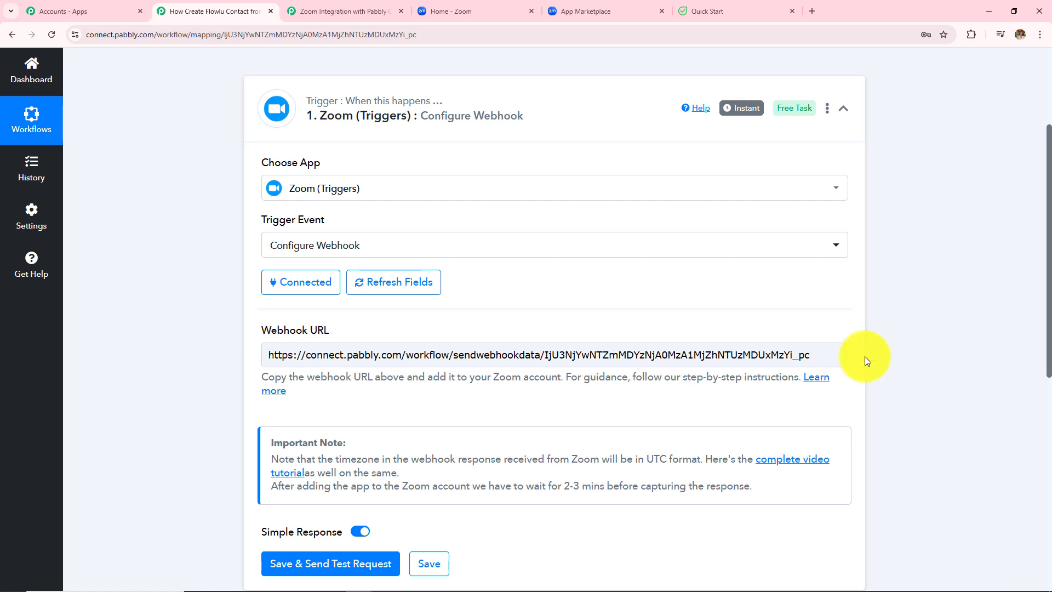
left_click(807, 356)
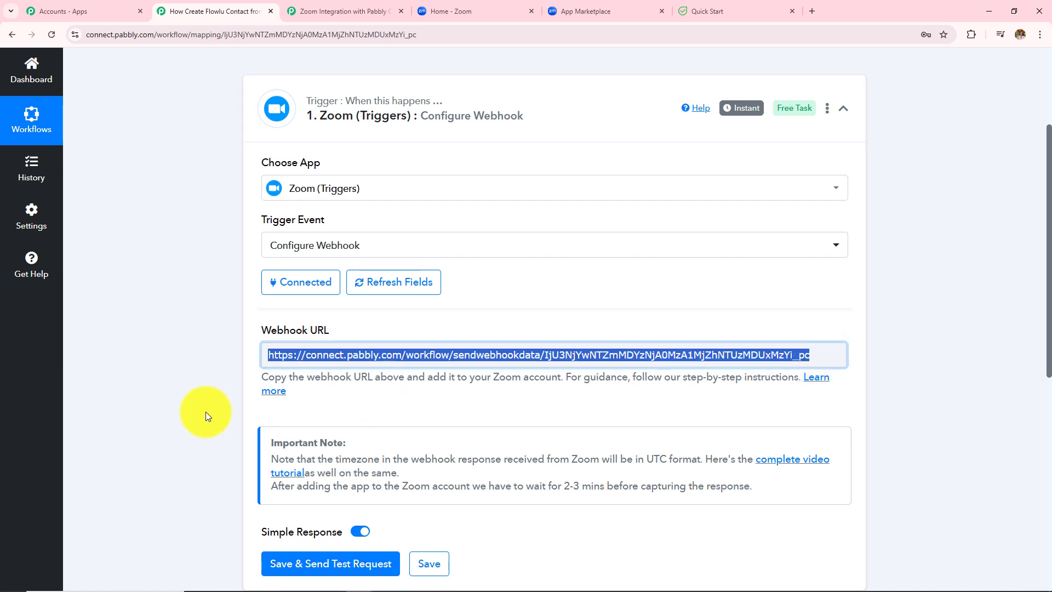
left_click(585, 11)
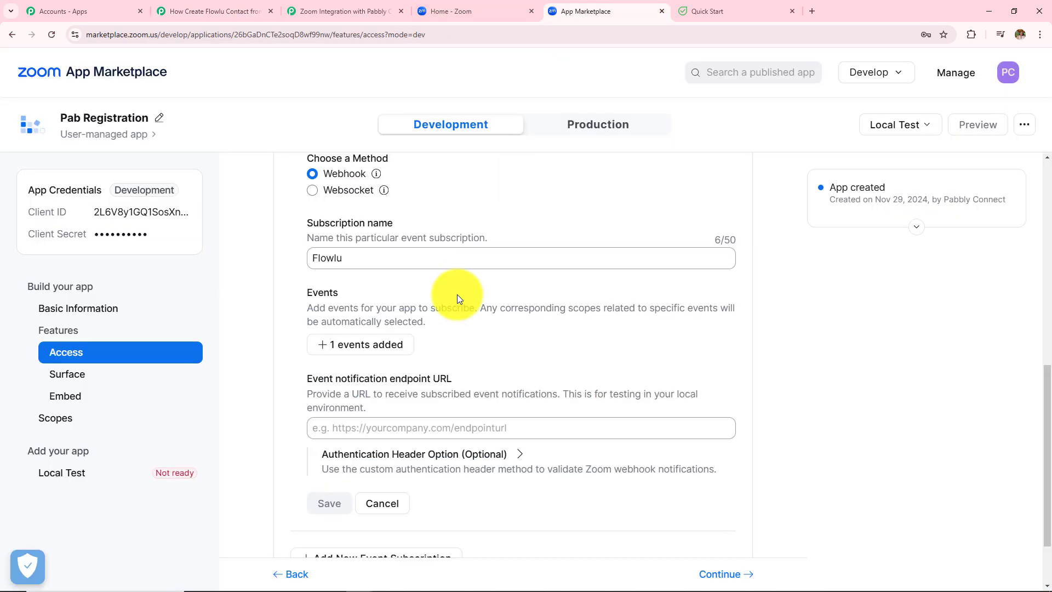
Step: Paste the Pabbly webhook URL as the Flowlu endpoint and save the subscription
left_click(431, 427)
key("ctrl+v")
left_click(329, 503)
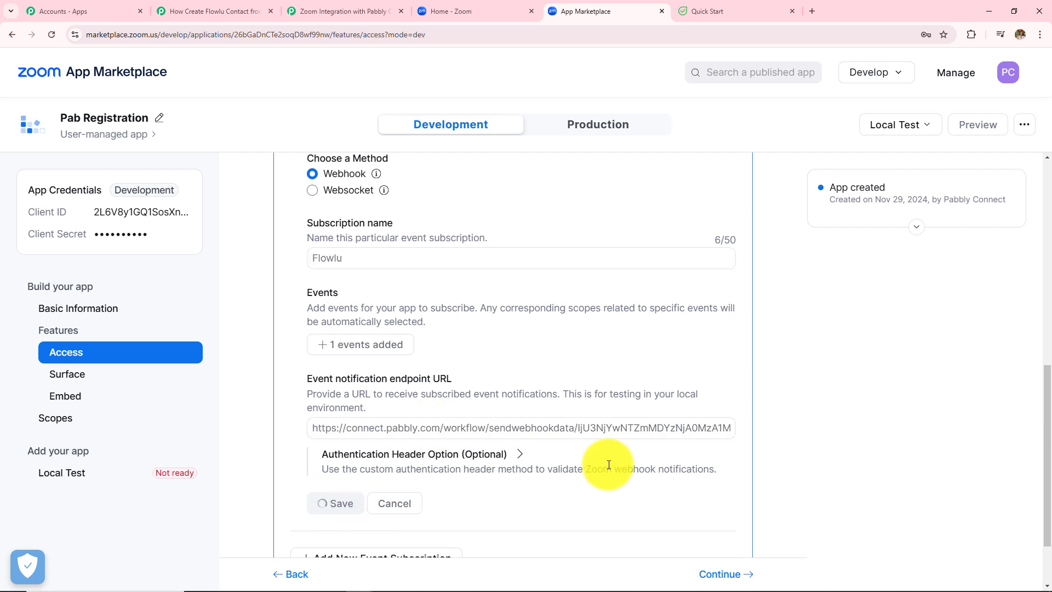
left_click_drag(281, 366, 386, 448)
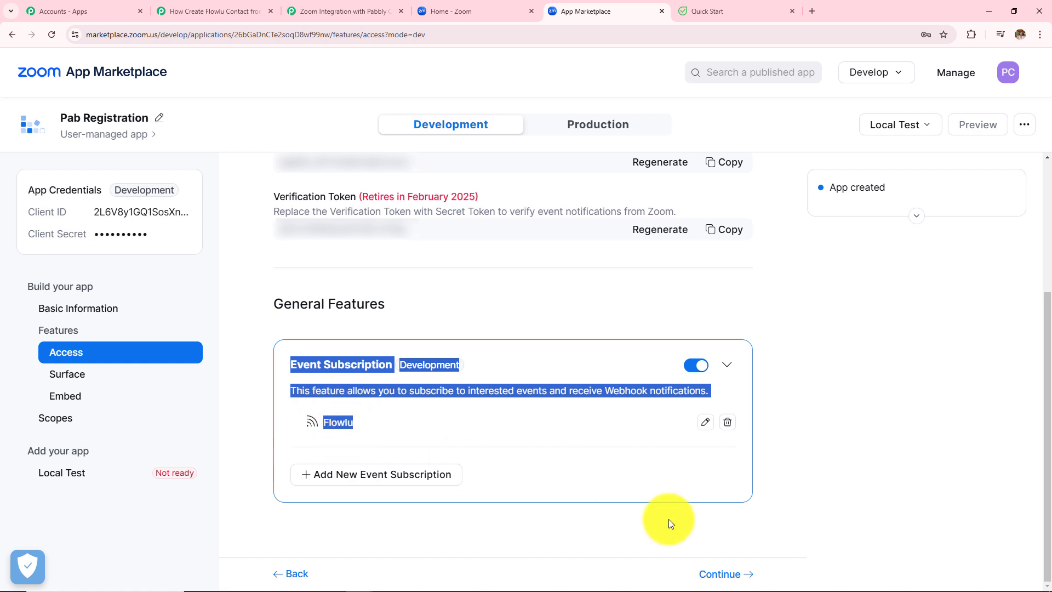
Step: Continue through Surface, Embed and Scopes to Local Test, then add the app to the Zoom account
left_click(721, 573)
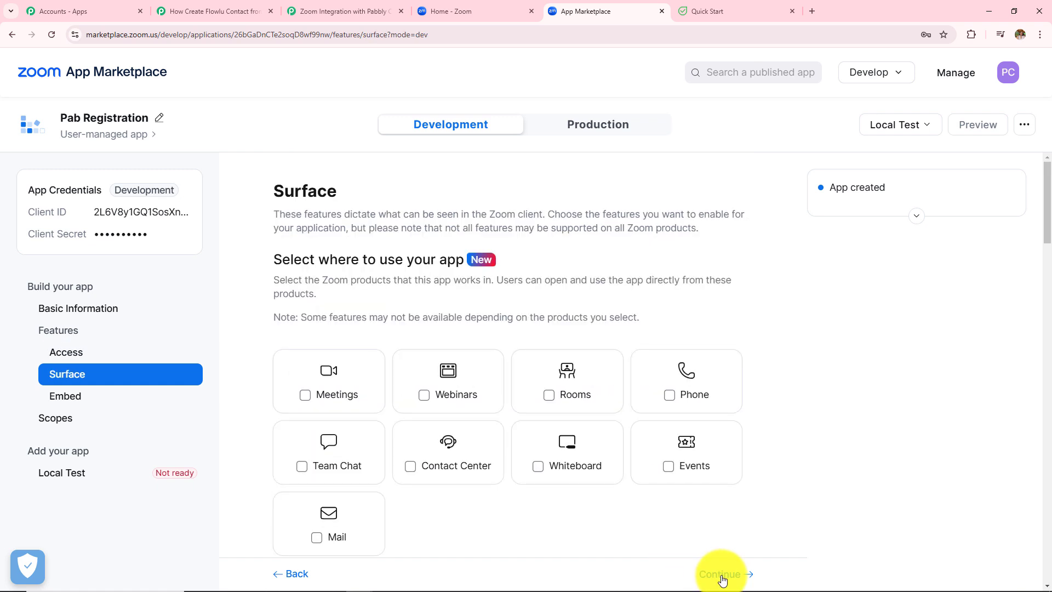
left_click(720, 573)
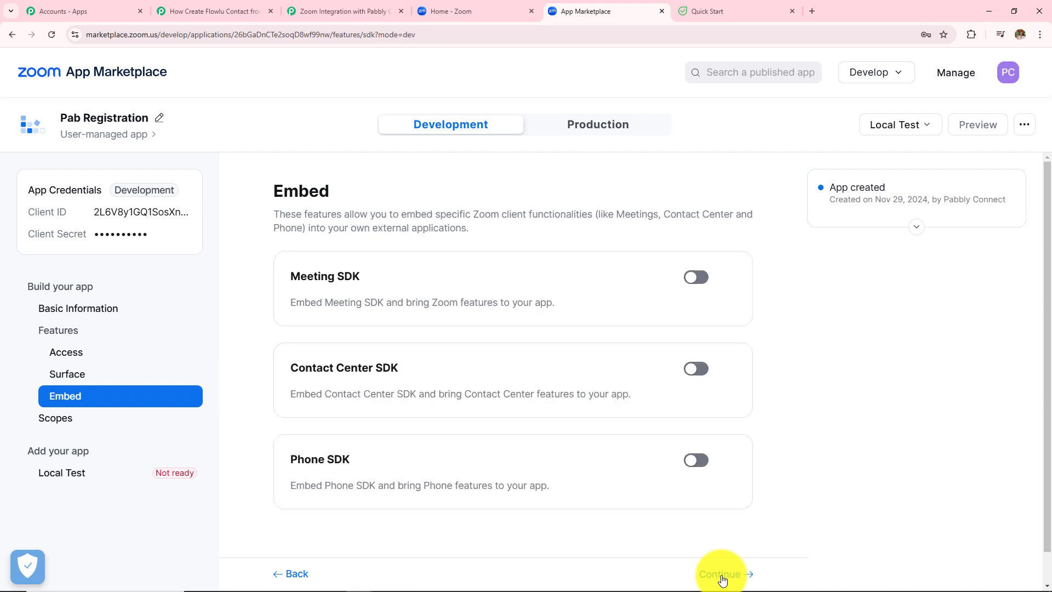
left_click(721, 573)
left_click(721, 574)
left_click_drag(260, 212, 531, 339)
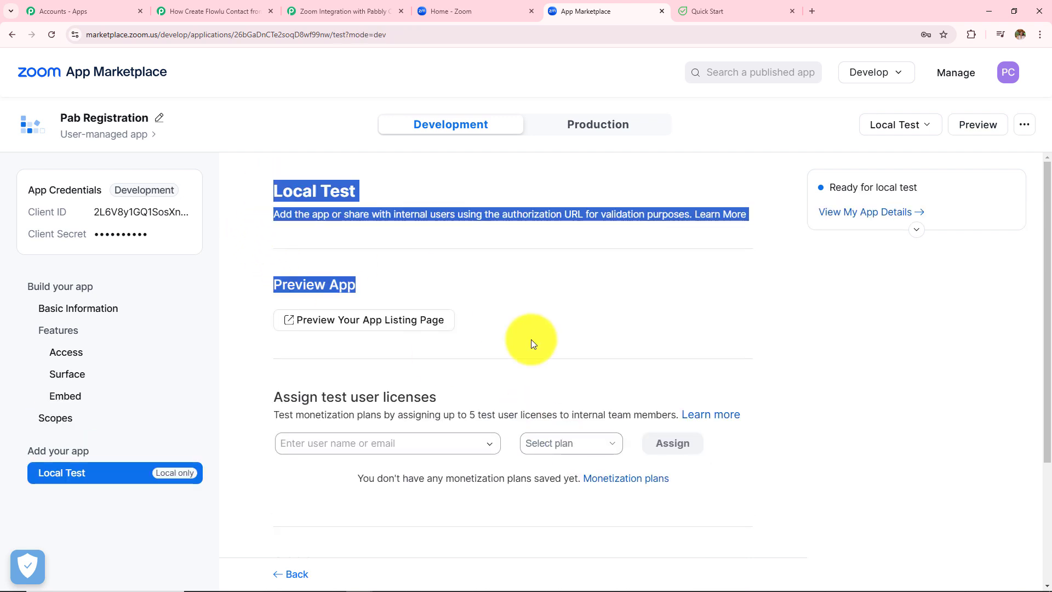
left_click(594, 342)
scroll(594, 343, "down", 3)
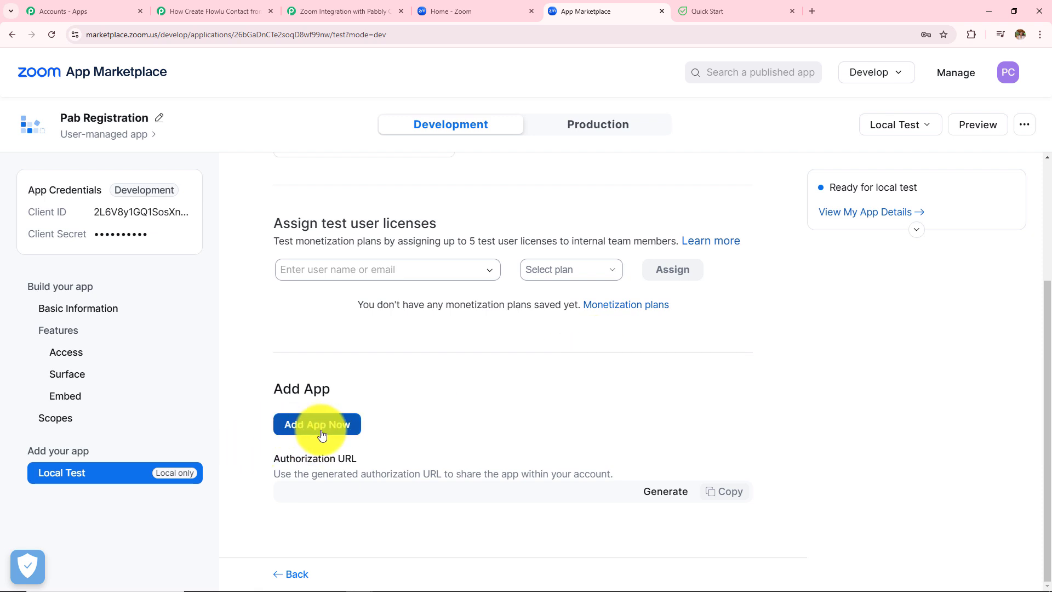
left_click(321, 433)
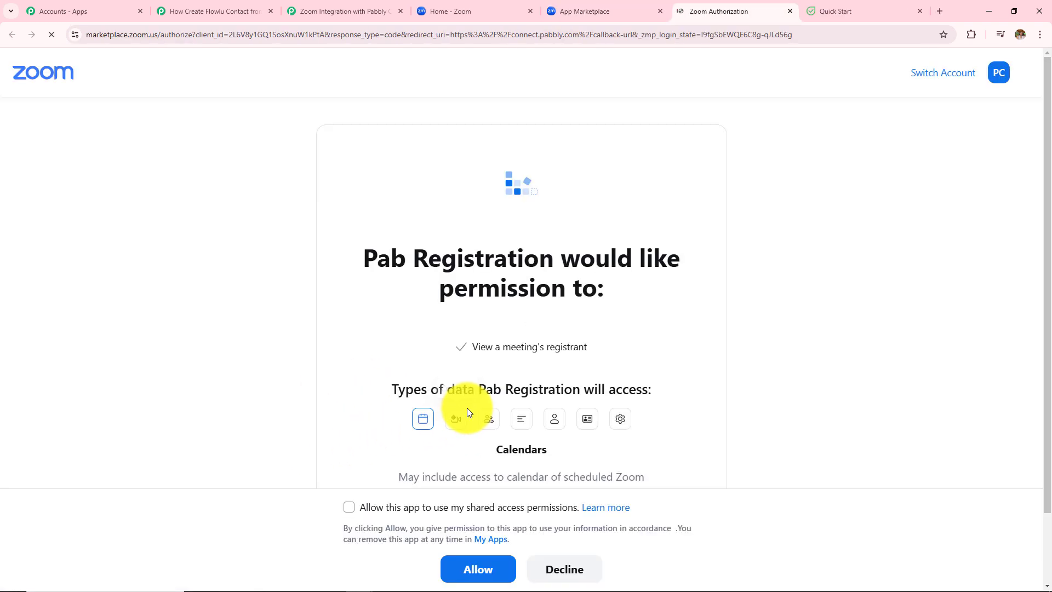
Step: Authorize Pab Registration with shared access permissions and return to the Pabbly webhook step
left_click(349, 514)
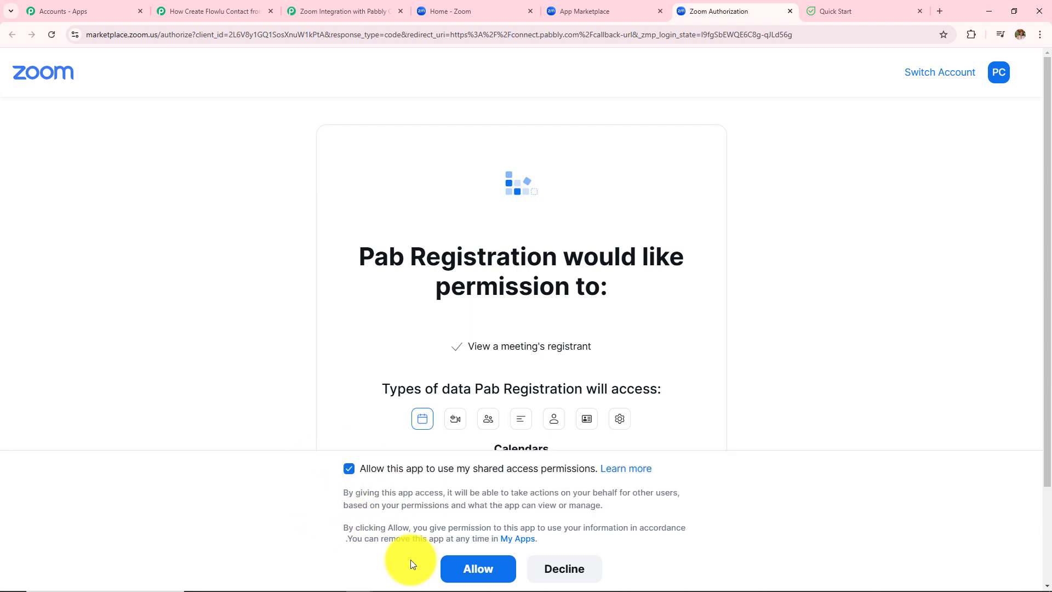
left_click(484, 579)
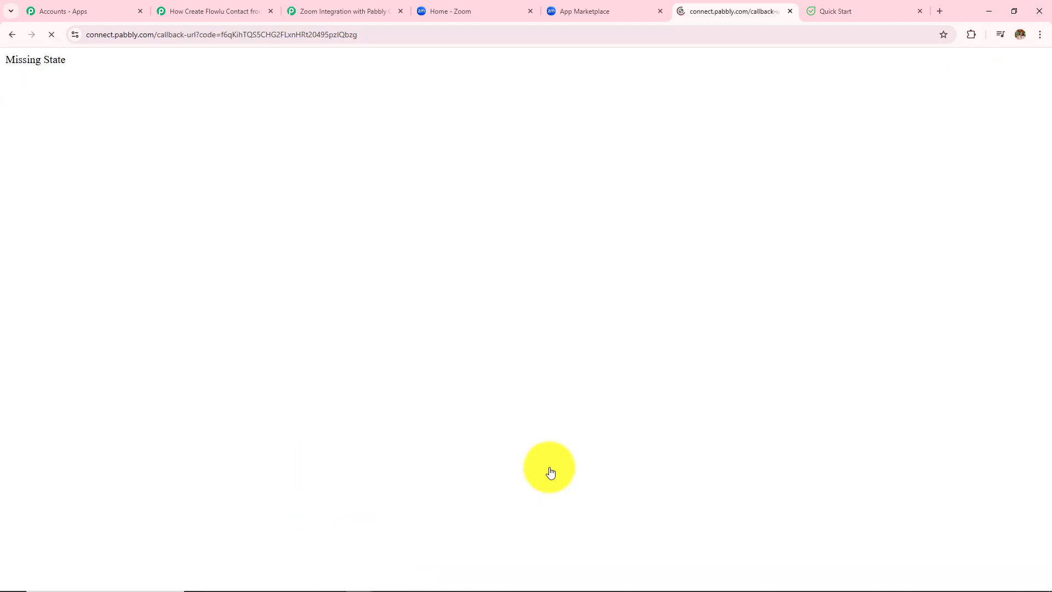
left_click(790, 11)
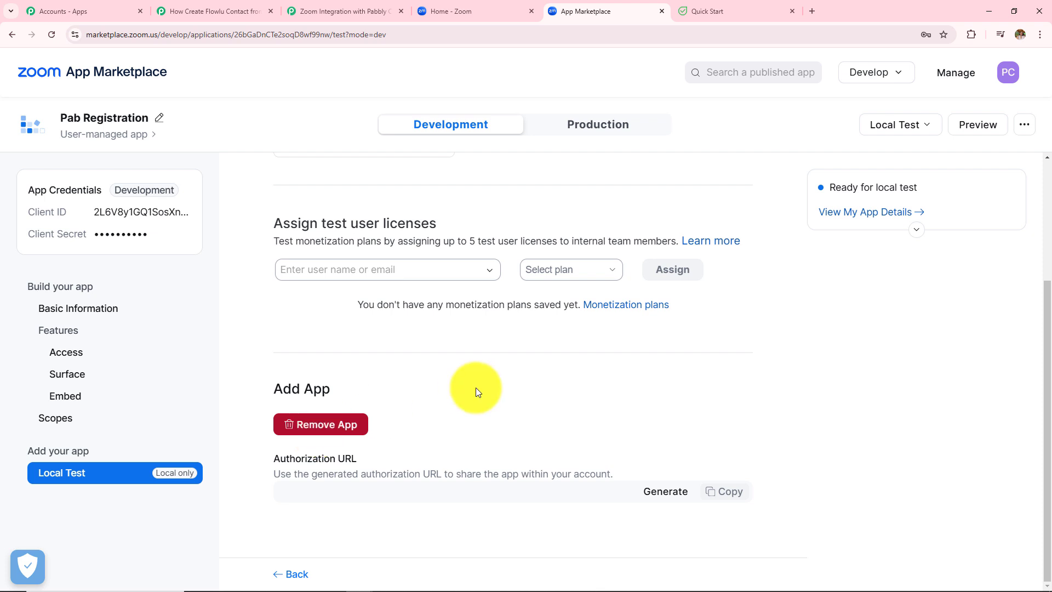
left_click(230, 10)
scroll(471, 357, "down", 1)
scroll(471, 357, "down", 2)
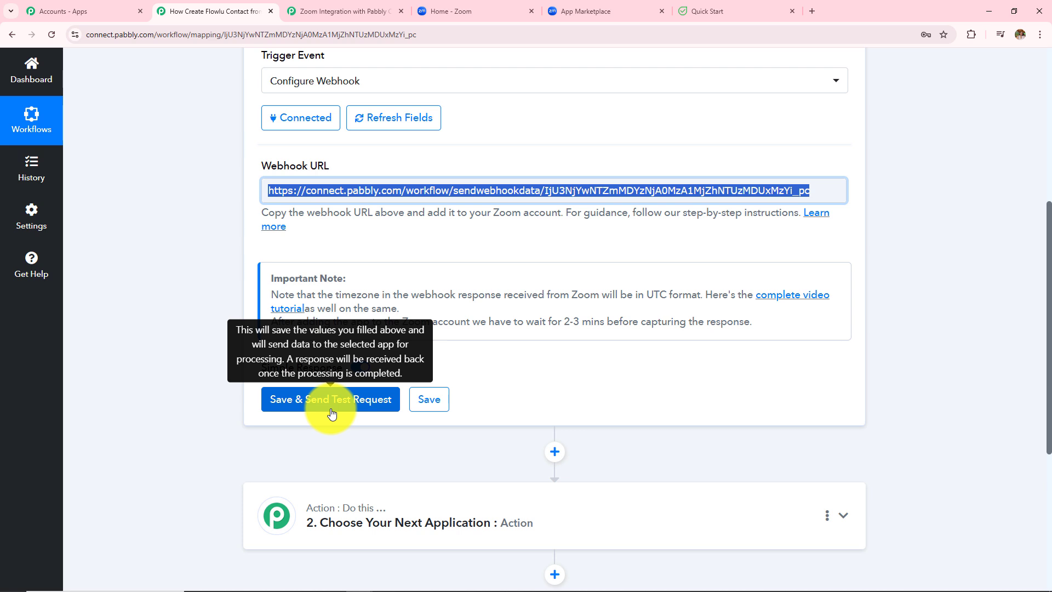
Step: Save the Zoom trigger so it waits for a test response, then bring up Zoom's home page
left_click(332, 414)
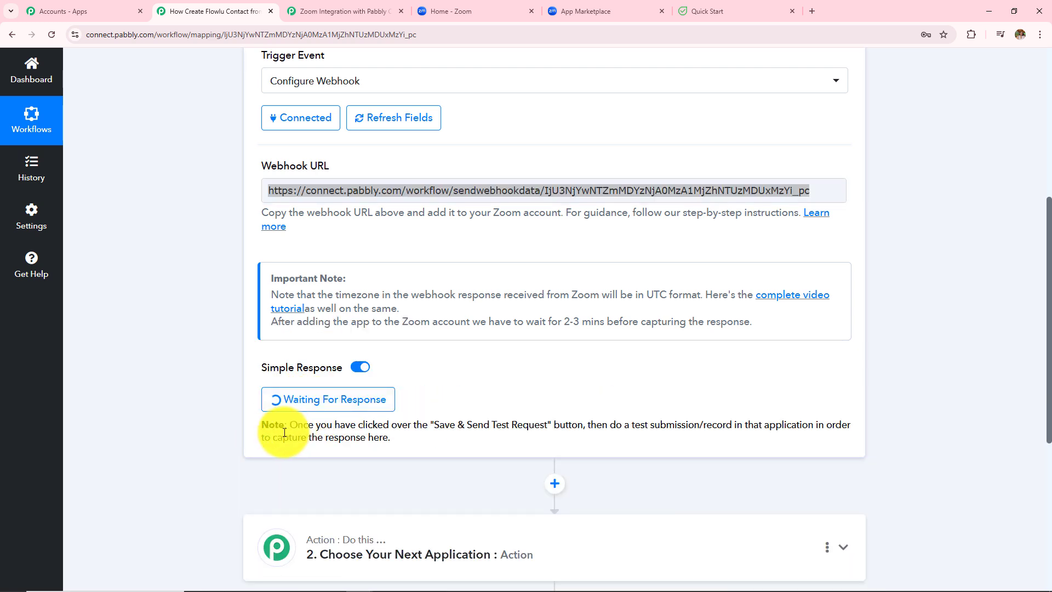
left_click_drag(290, 425, 423, 451)
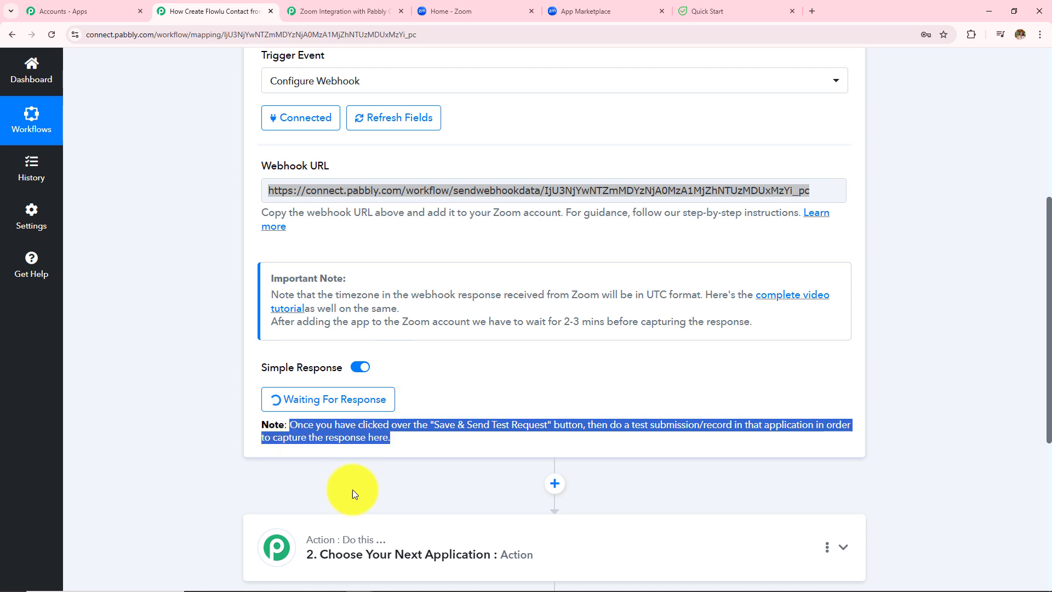
mouse_move(305, 369)
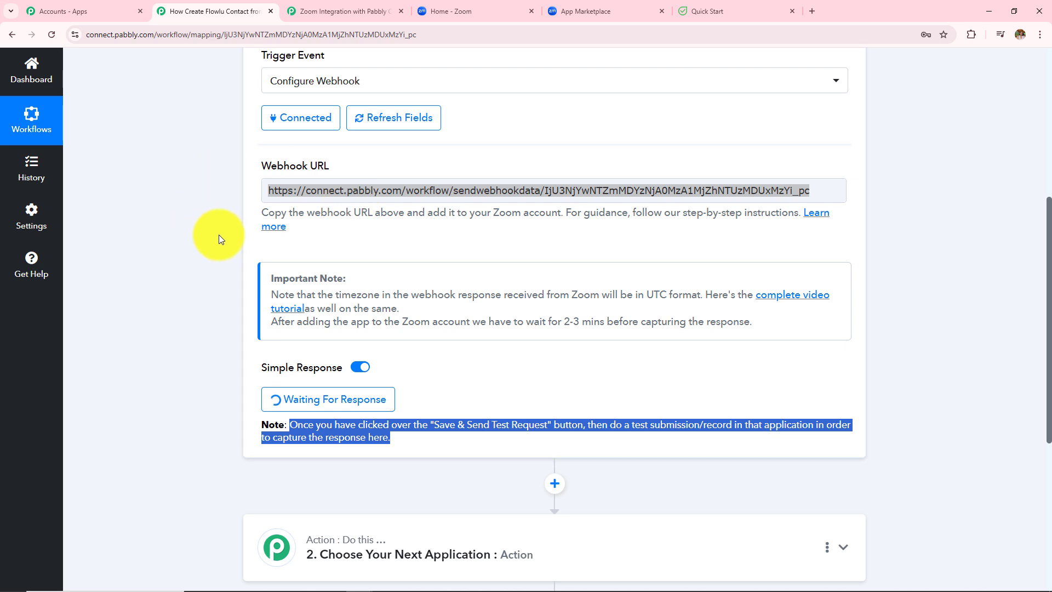
left_click(433, 11)
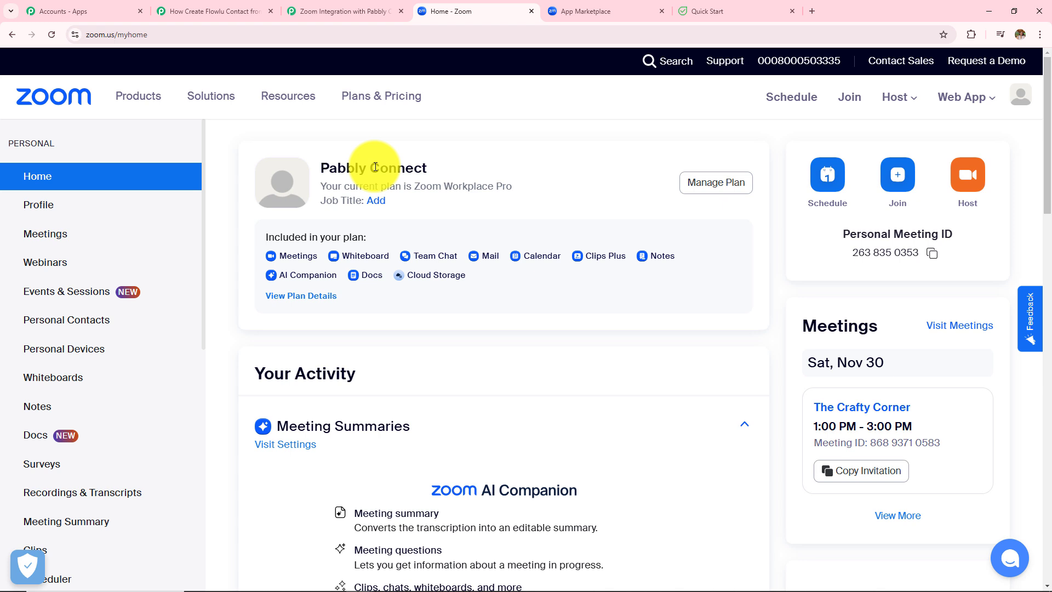
Step: Copy the Investment Webinar's registration link from Zoom's Meetings list
left_click(50, 243)
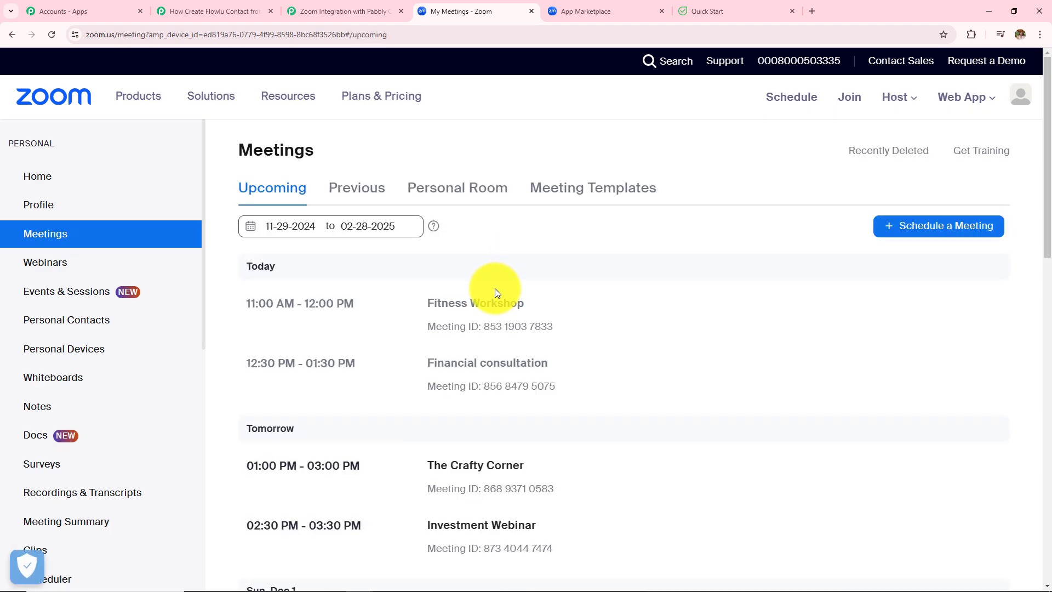
scroll(494, 288, "down", 1)
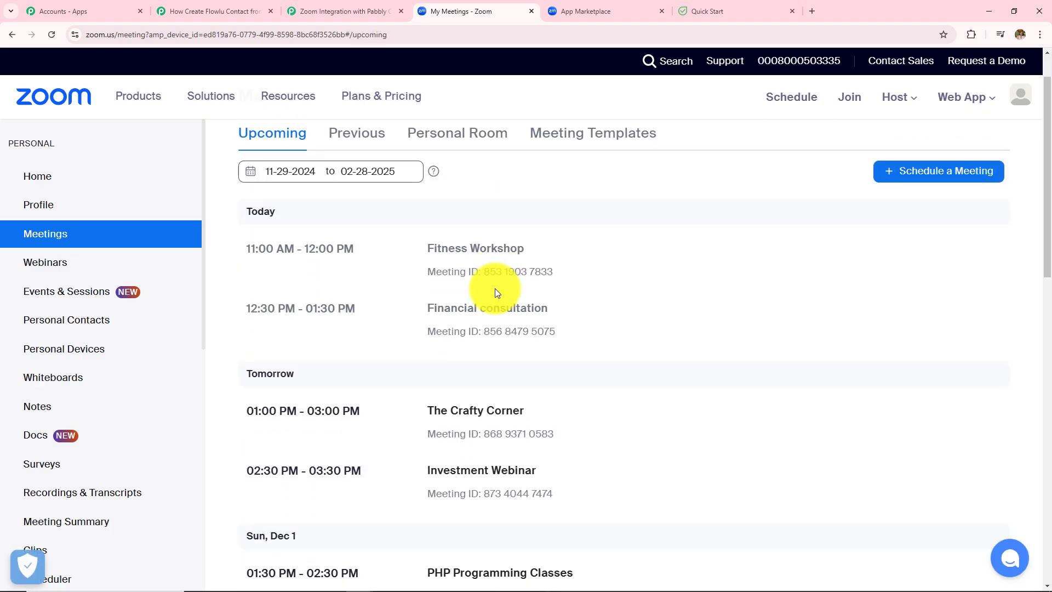
scroll(495, 288, "down", 2)
mouse_move(493, 359)
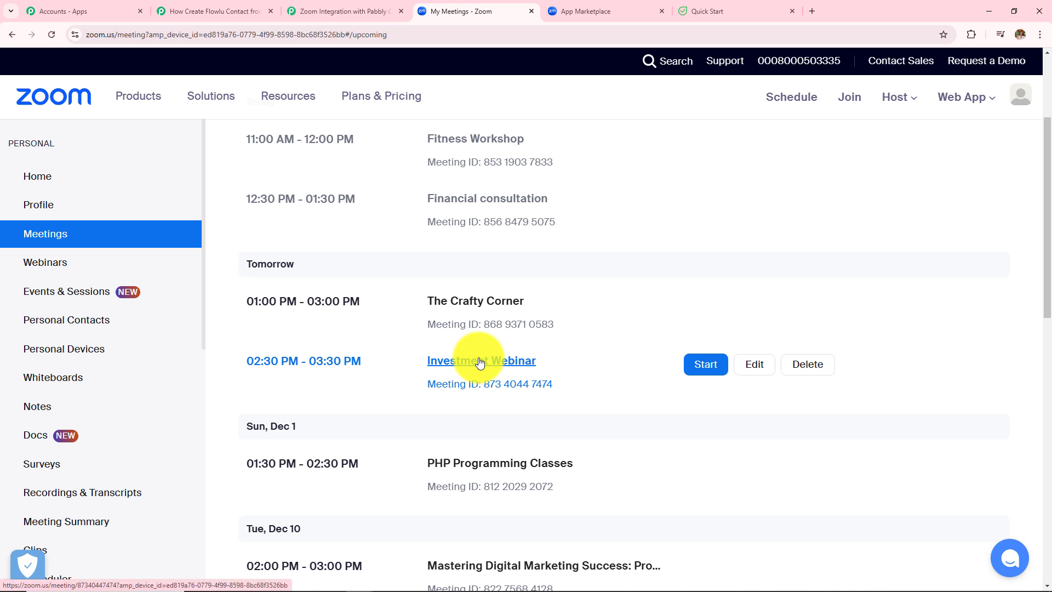
left_click(480, 362)
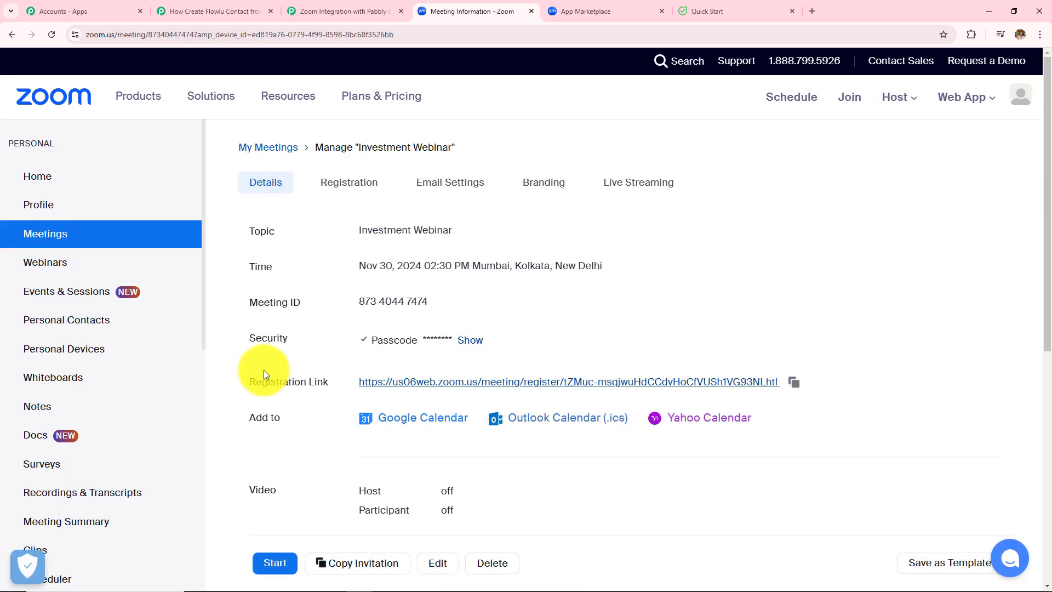
double_click(255, 383)
left_click(343, 381)
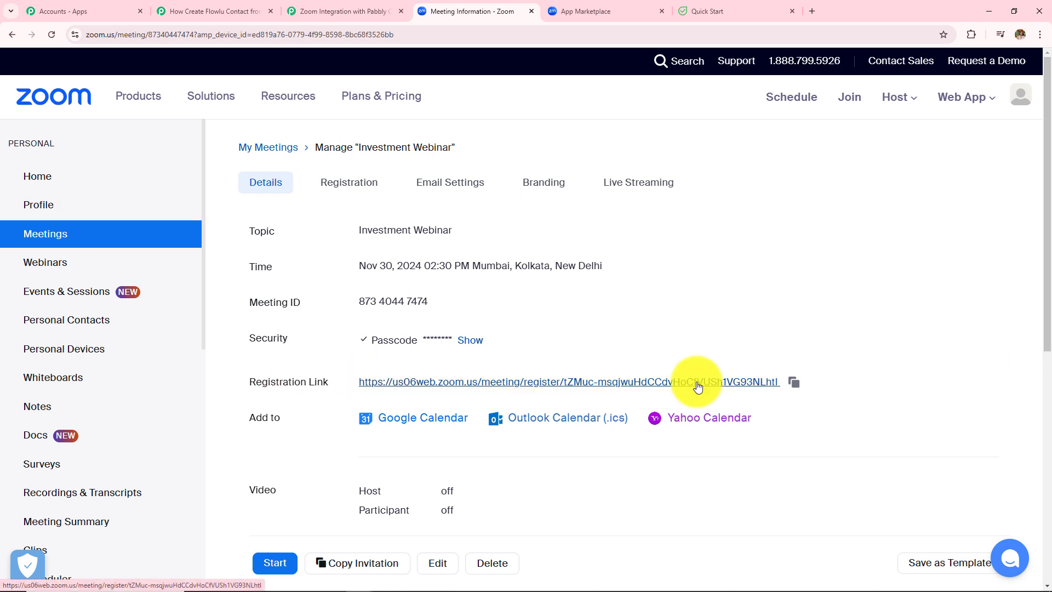
left_click(796, 382)
Step: Load the copied registration link in a new tab, then go back to the Pabbly workflow
left_click(811, 11)
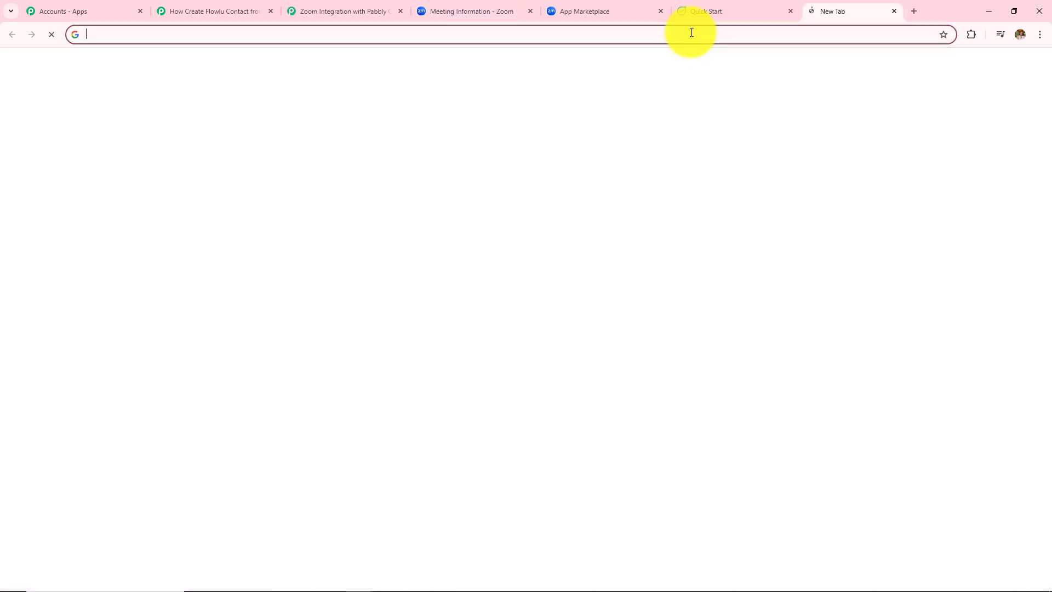
key("ctrl+v")
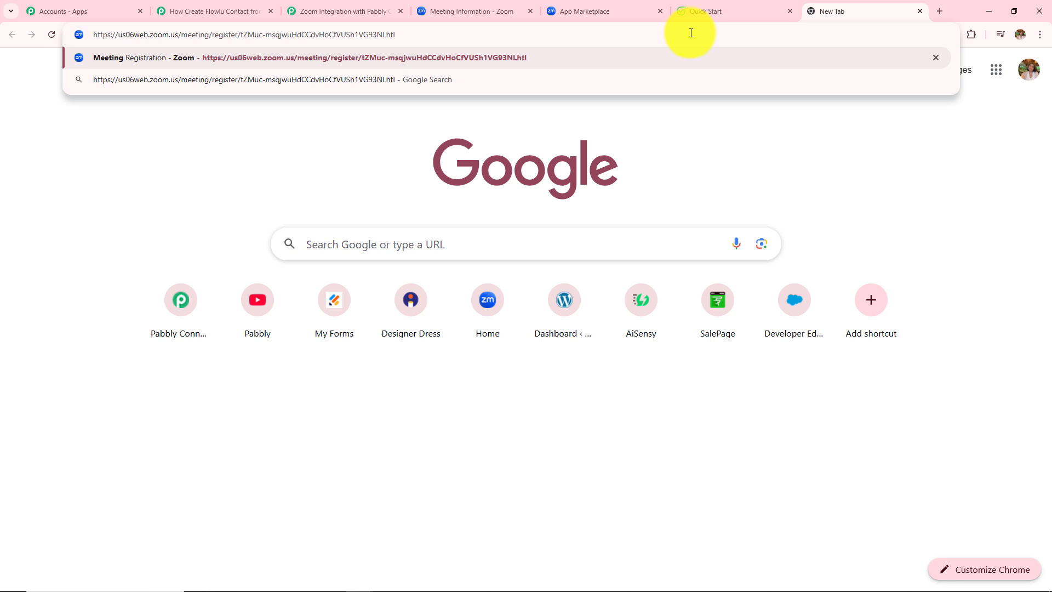
key("Return")
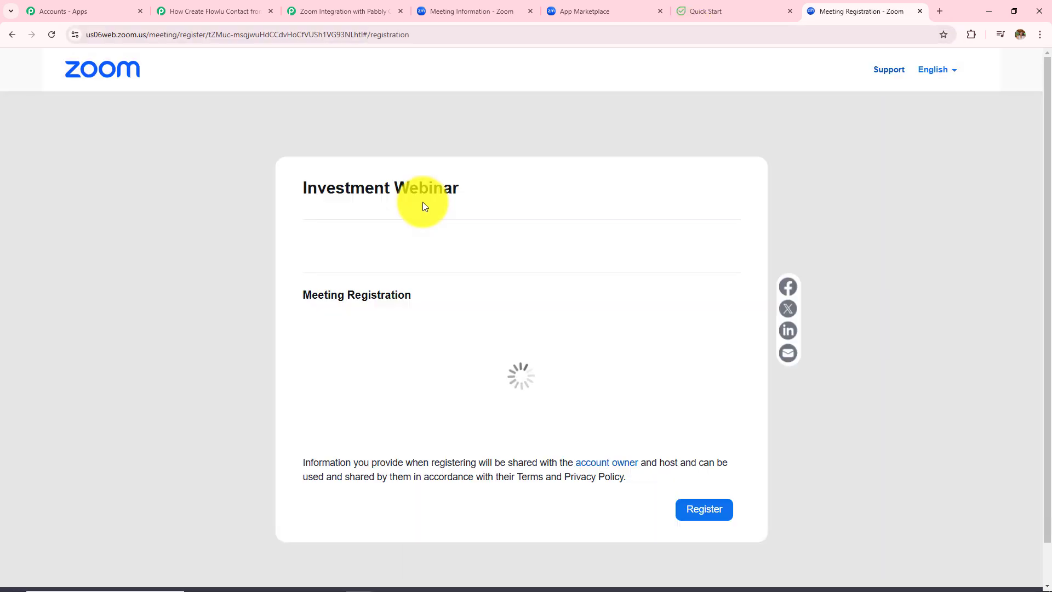
left_click_drag(301, 188, 506, 190)
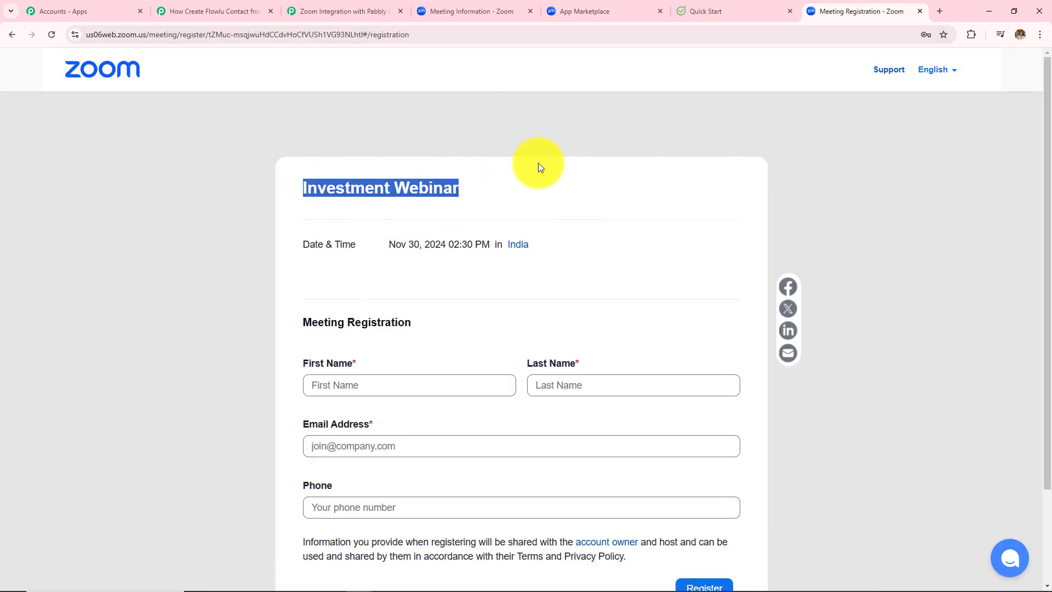
scroll(458, 230, "down", 3)
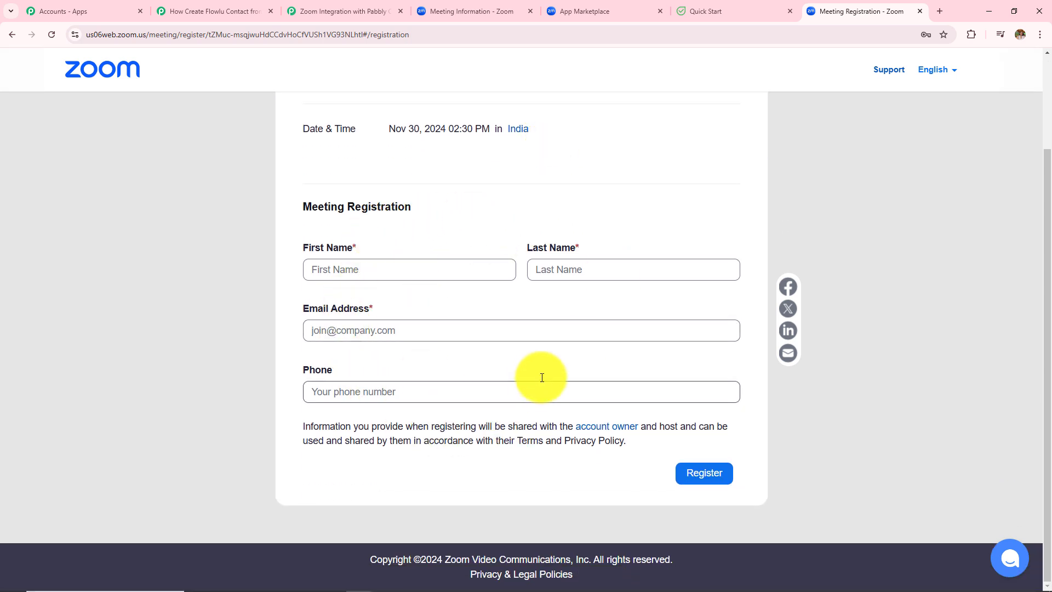
left_click(180, 10)
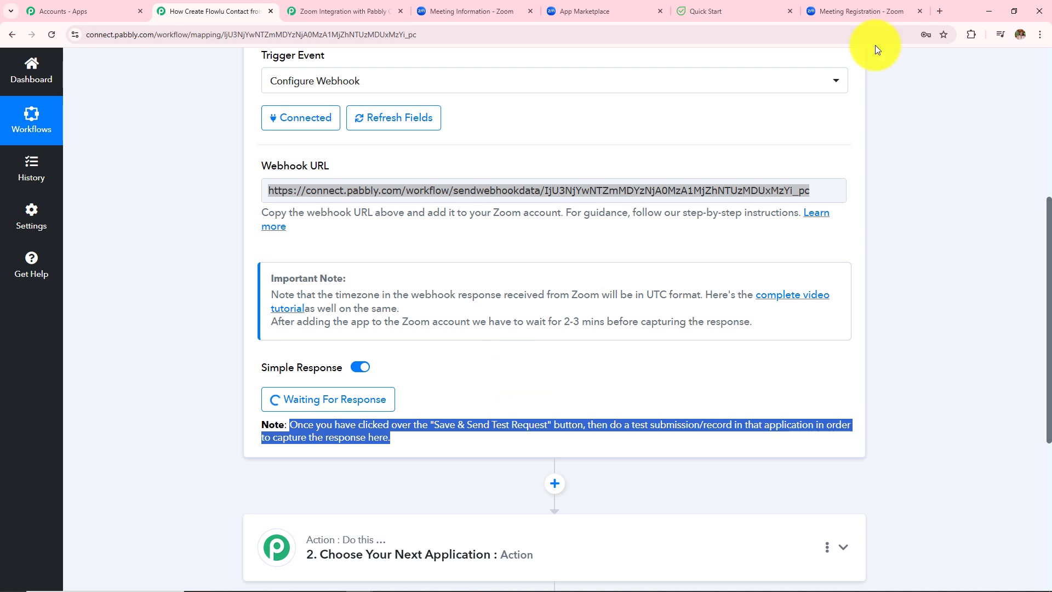
Step: Fill the Zoom registration form with first name New, last name User and a test email address
left_click(828, 10)
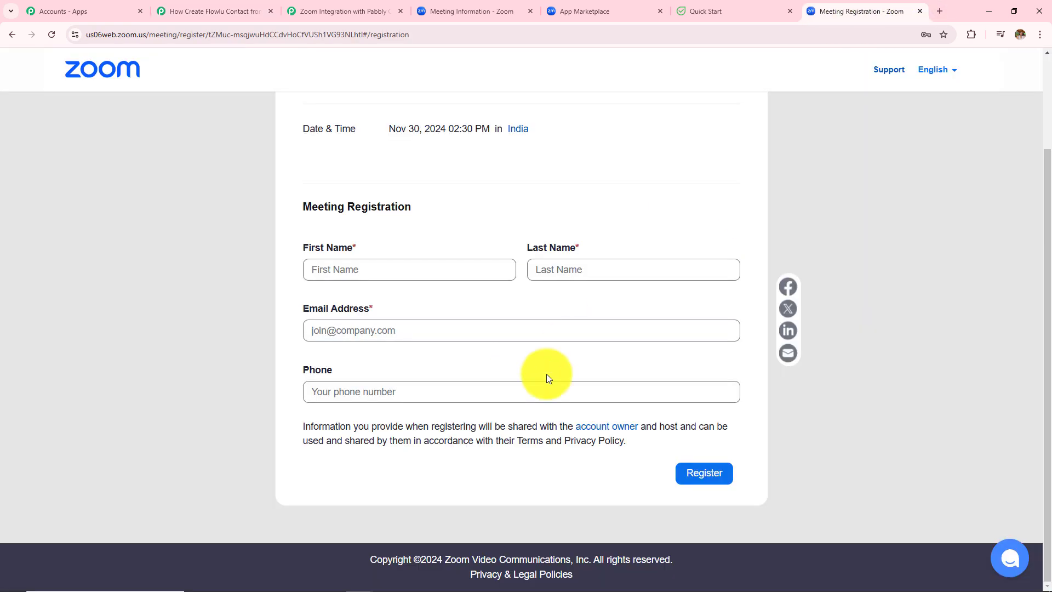
left_click(383, 270)
type("New")
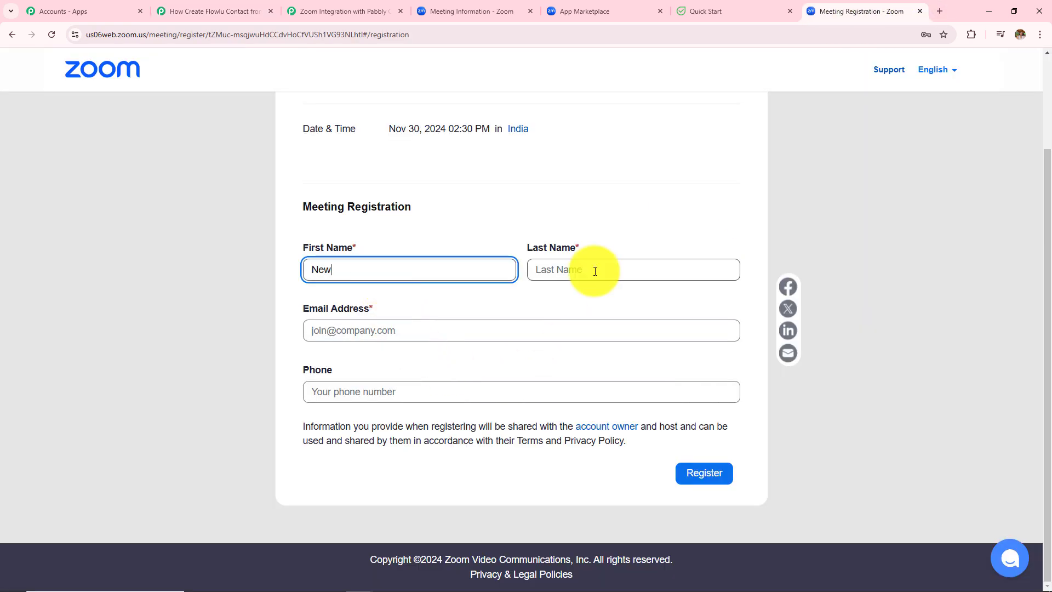
left_click(594, 271)
type("User")
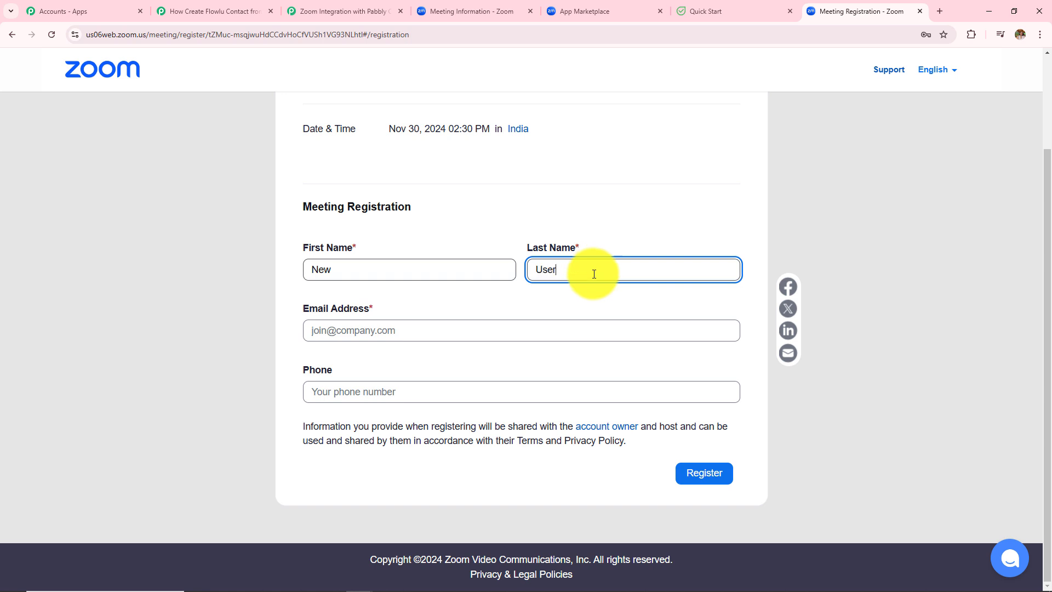
left_click(554, 332)
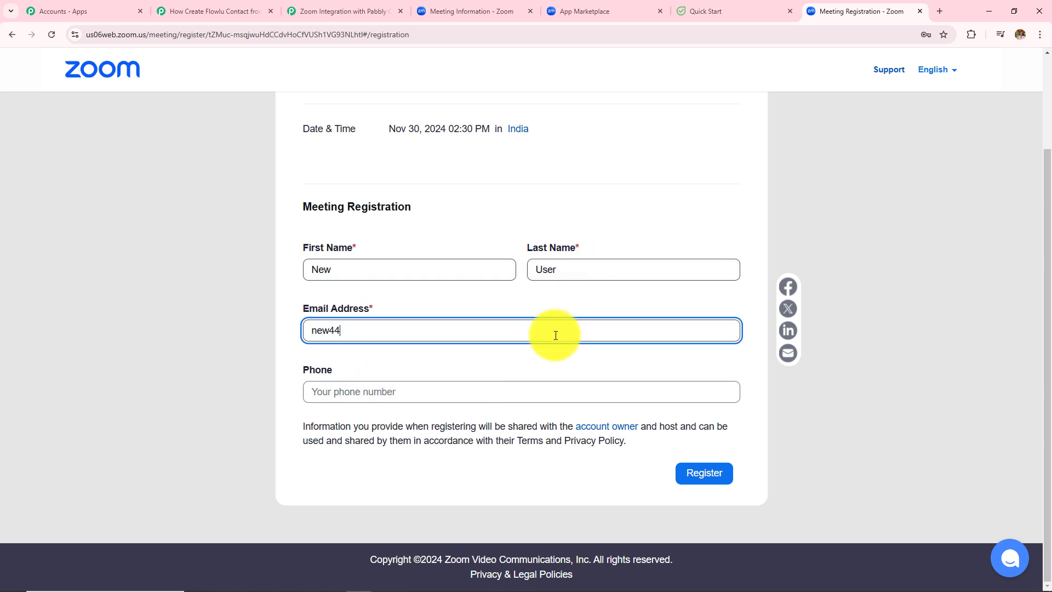
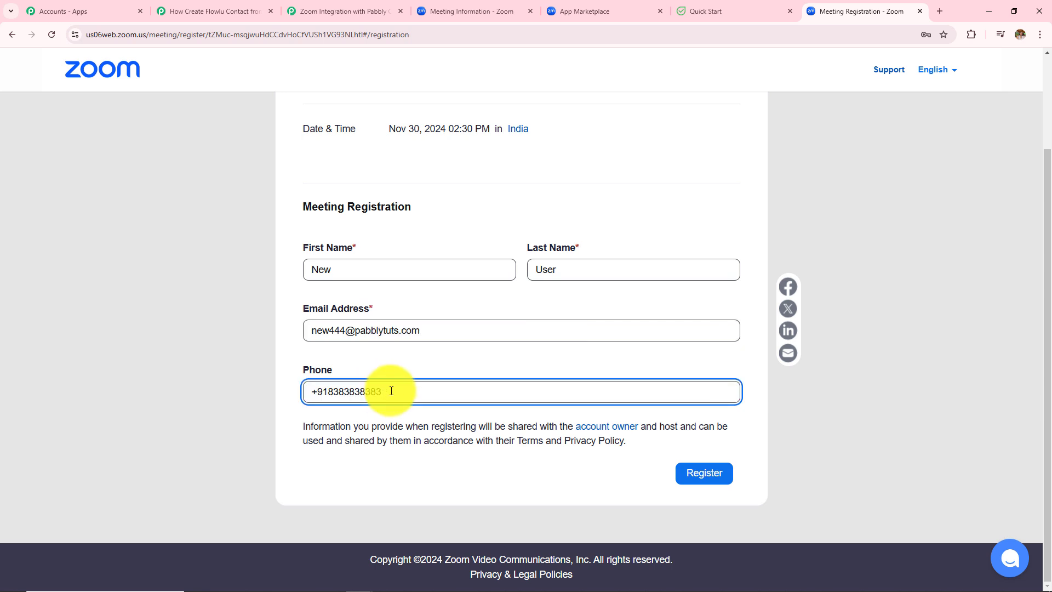
triple_click(384, 391)
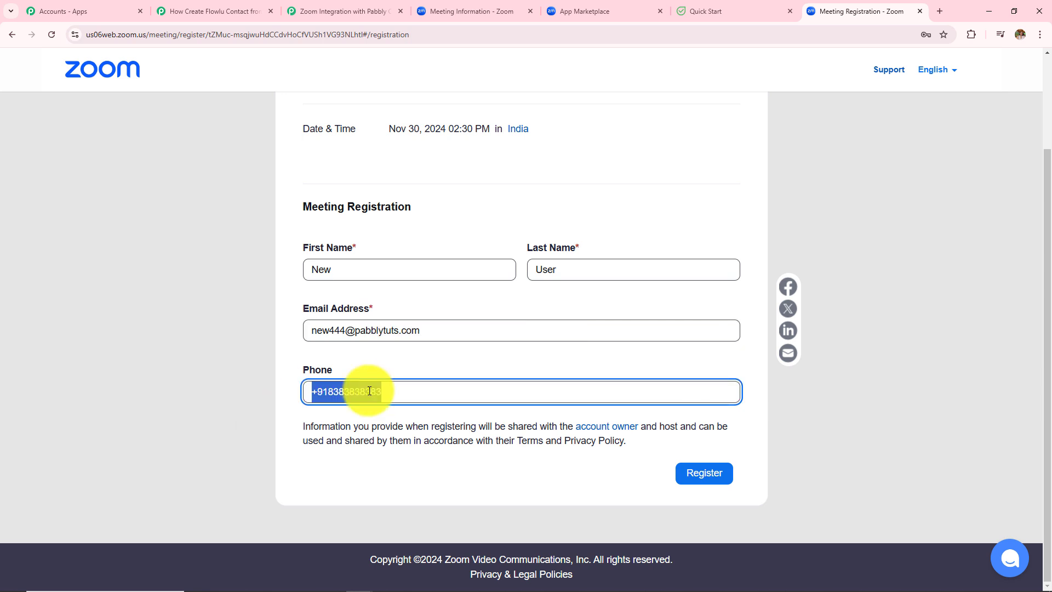
left_click(432, 363)
Step: Submit the registration and review the successful-registration confirmation
left_click(699, 475)
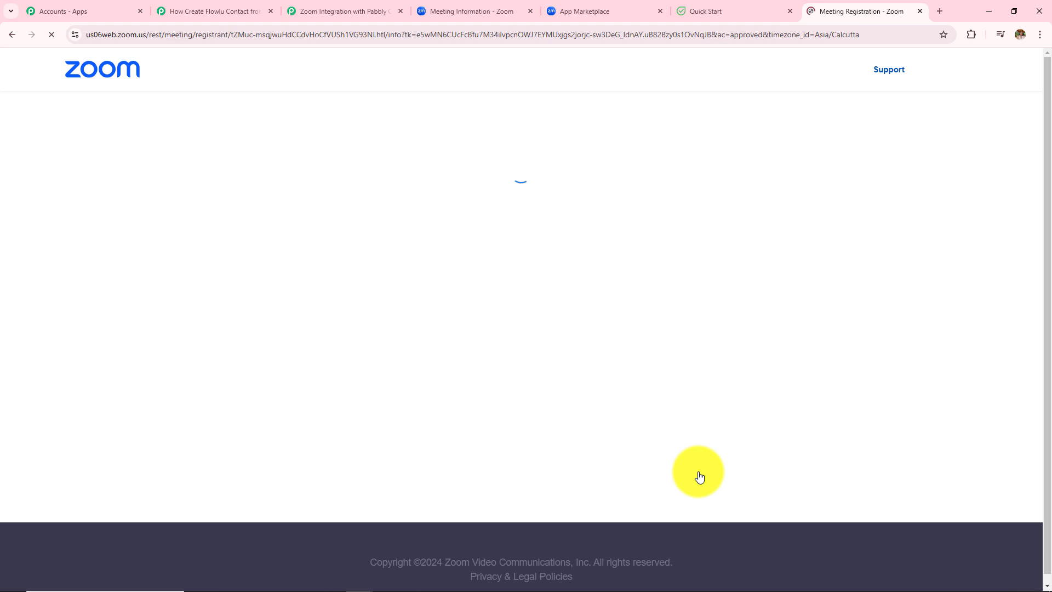
left_click_drag(352, 226, 744, 426)
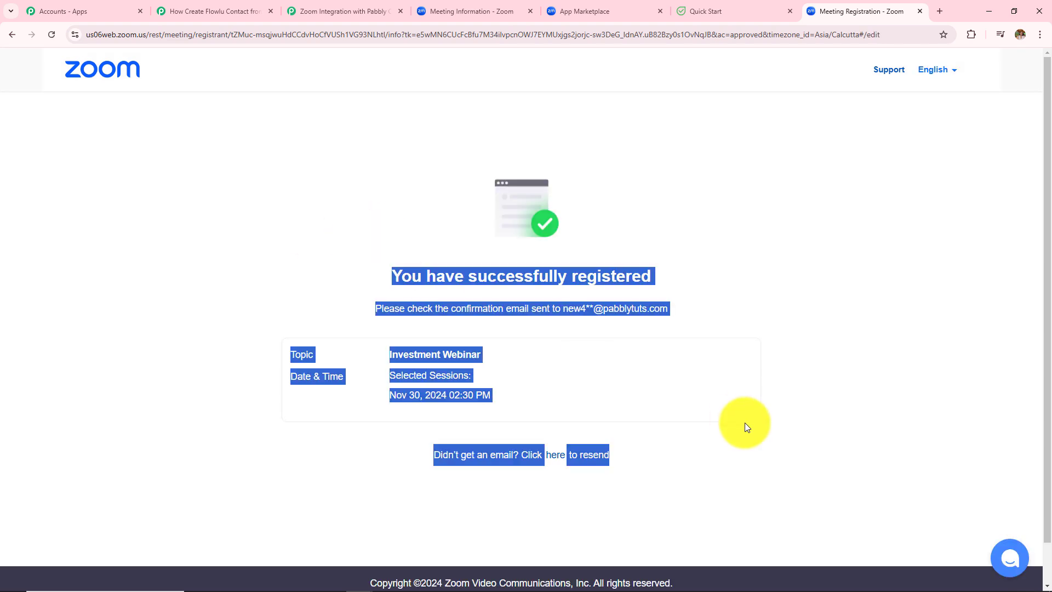
left_click(806, 221)
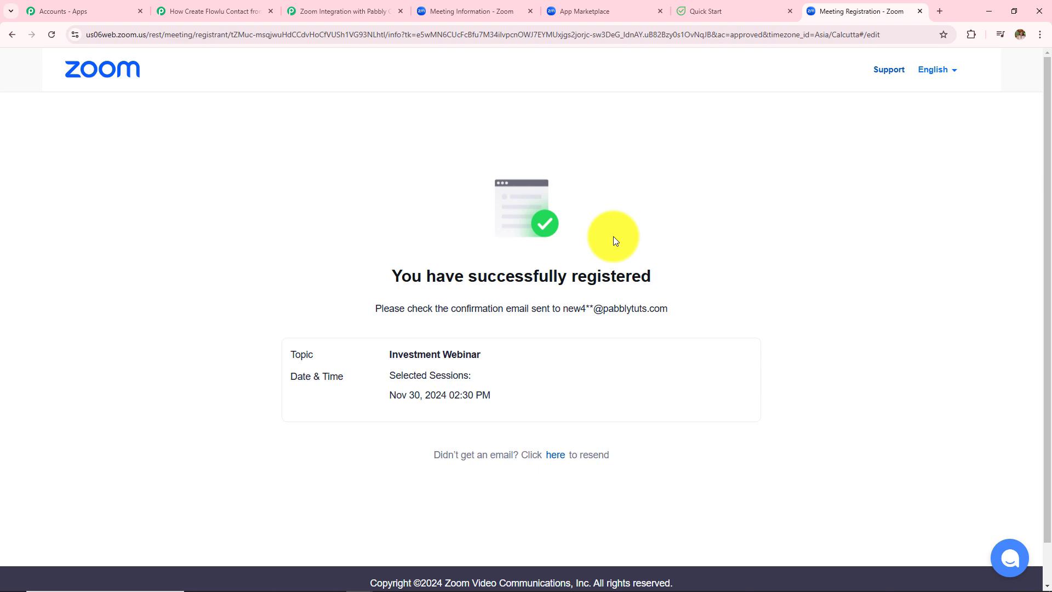
Step: Review the captured response: topic Investment Webinar, timezone Asia/Kolkata, registrant status approved
left_click(245, 10)
scroll(205, 332, "down", 6)
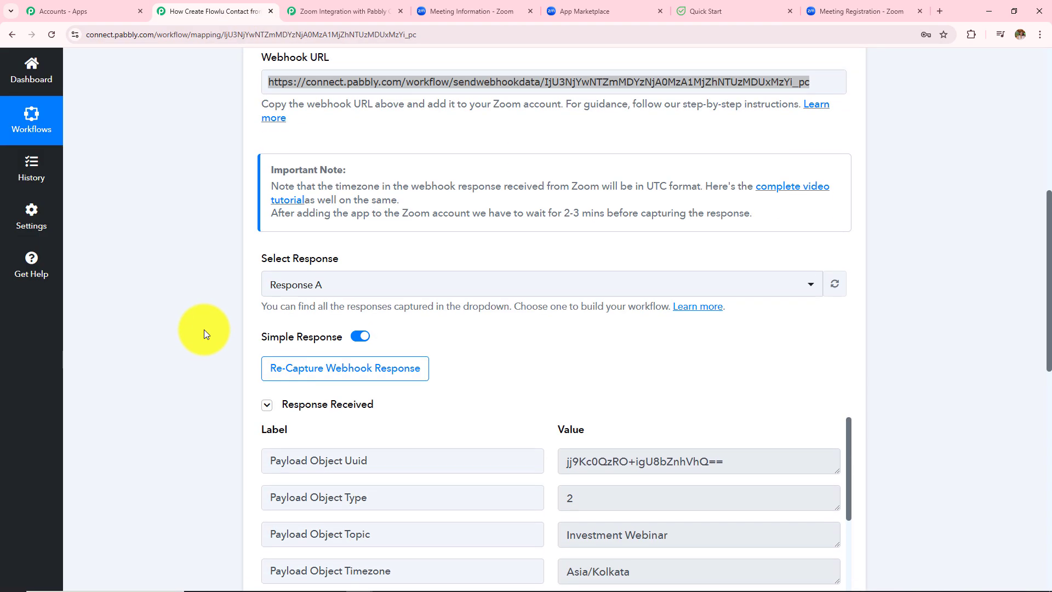
scroll(545, 432, "down", 2)
scroll(544, 433, "up", 2)
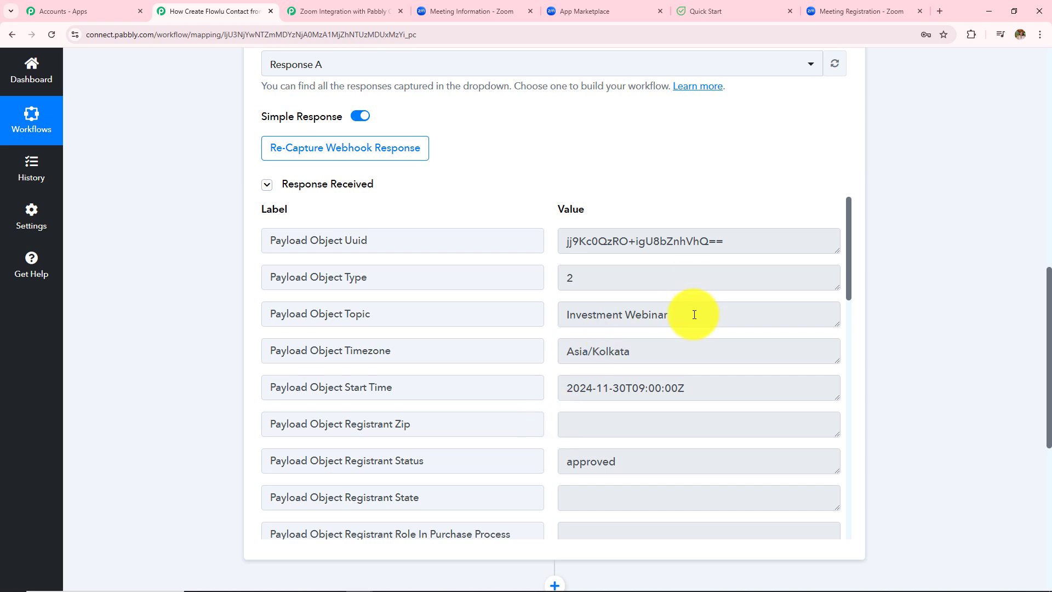
left_click_drag(694, 314, 472, 312)
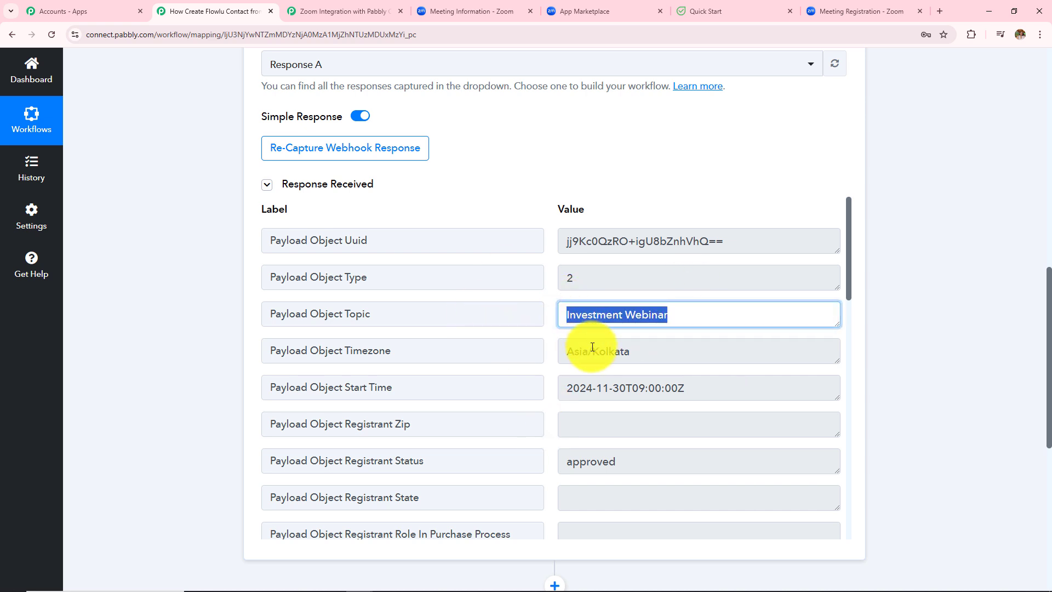
scroll(590, 345, "down", 4)
left_click_drag(685, 389, 490, 376)
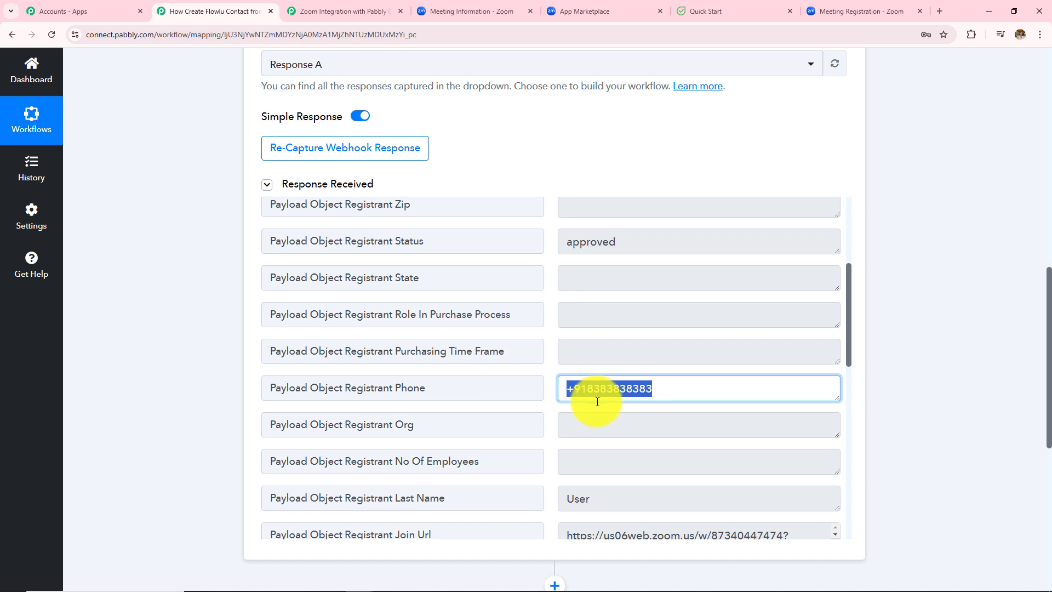
scroll(599, 395, "down", 3)
scroll(597, 402, "down", 3)
left_click_drag(599, 408, 496, 406)
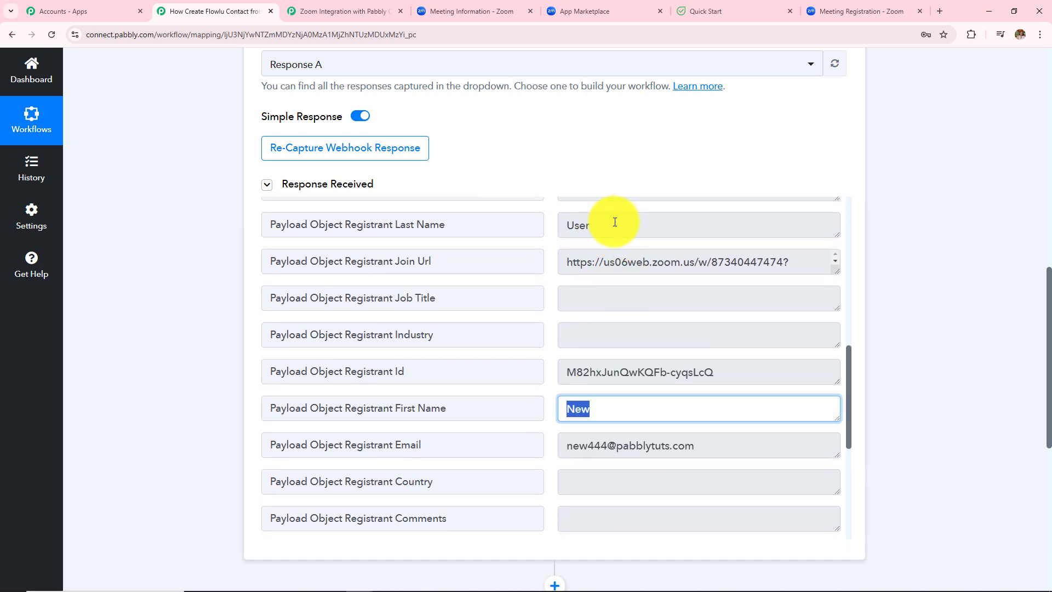
left_click_drag(615, 223, 480, 250)
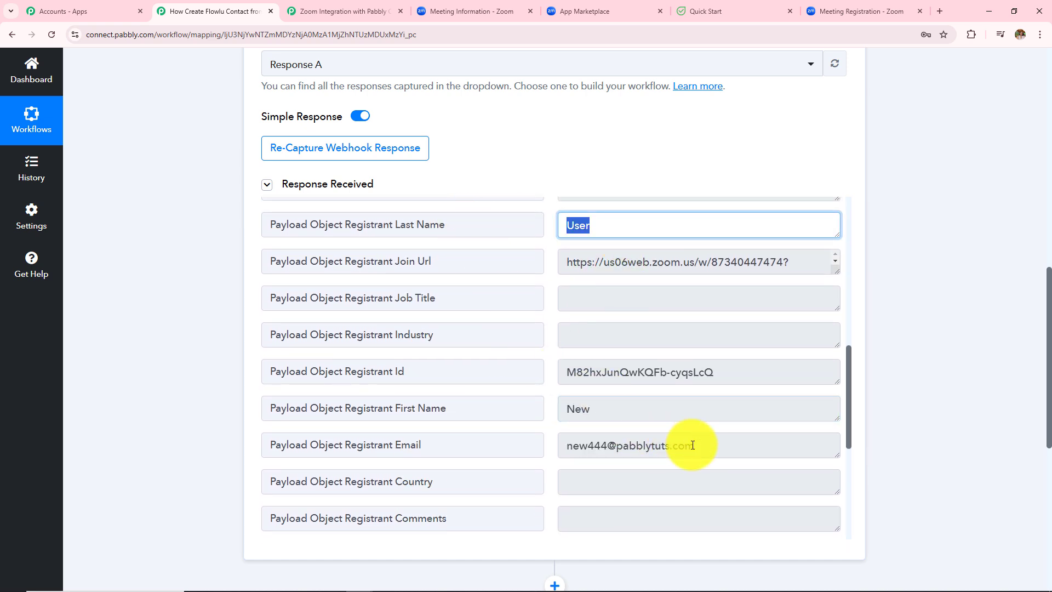
Step: Highlight the registrant's email captured in the response
left_click(630, 448)
triple_click(630, 448)
scroll(557, 452, "down", 5)
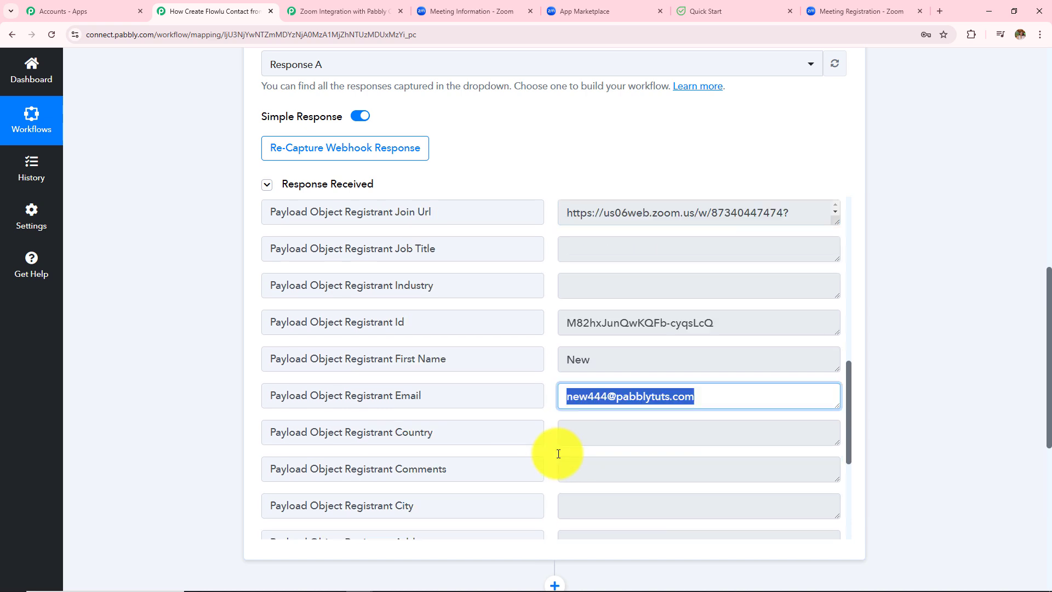
scroll(558, 453, "down", 1)
scroll(557, 452, "up", 13)
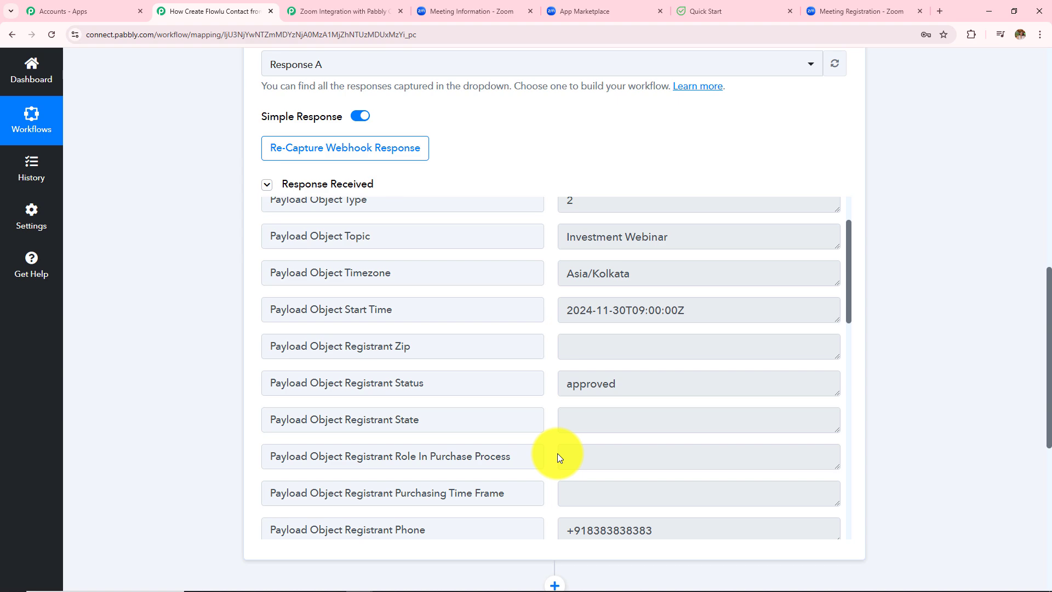
scroll(180, 327, "up", 8)
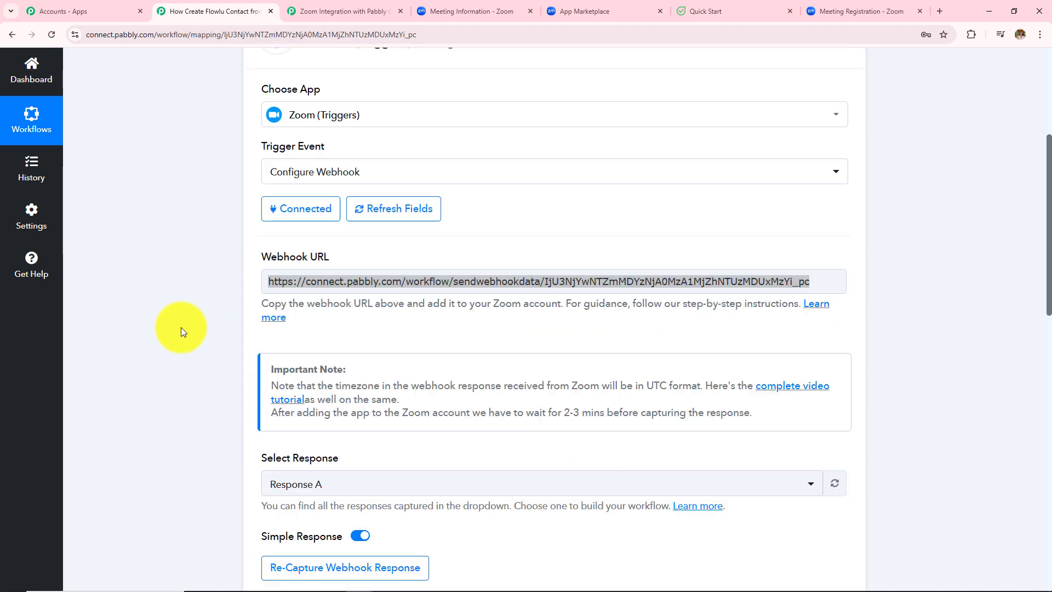
scroll(180, 327, "up", 1)
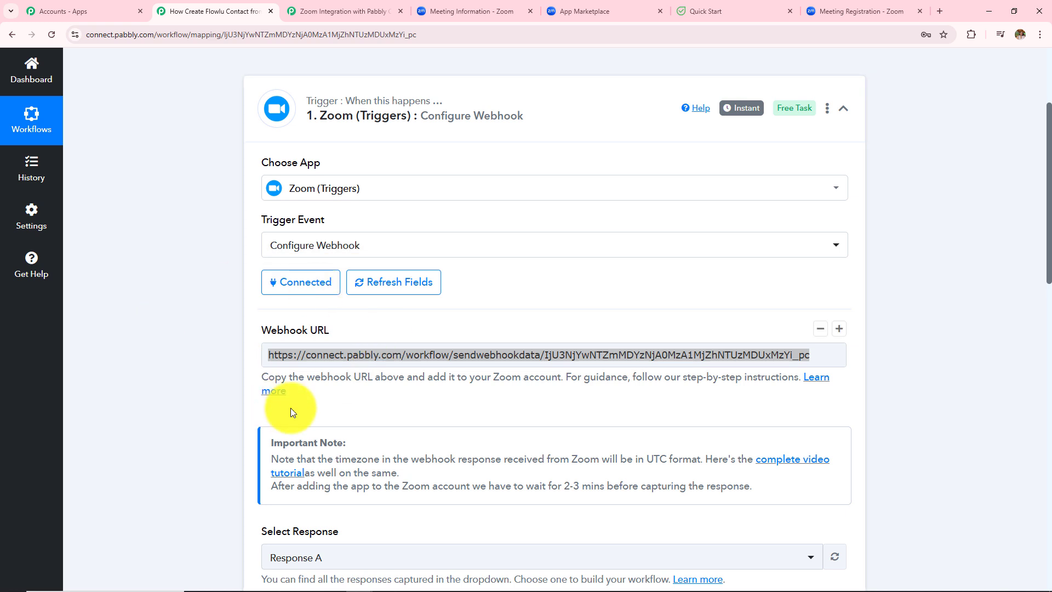
Step: Close the App Marketplace and registration tabs and scroll down to the next action step
left_click(660, 12)
left_click(789, 12)
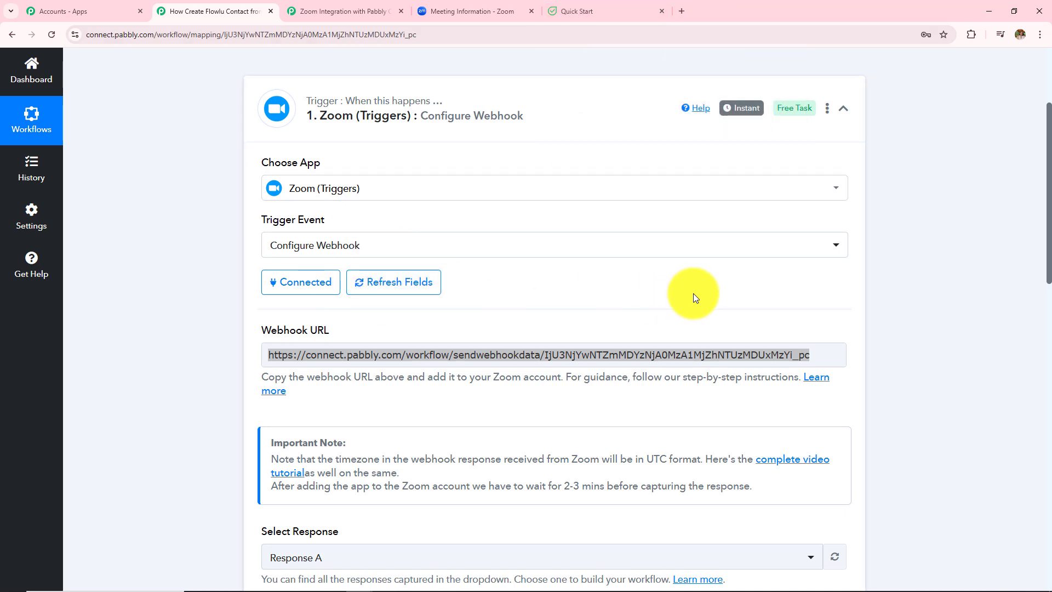
scroll(693, 293, "up", 3)
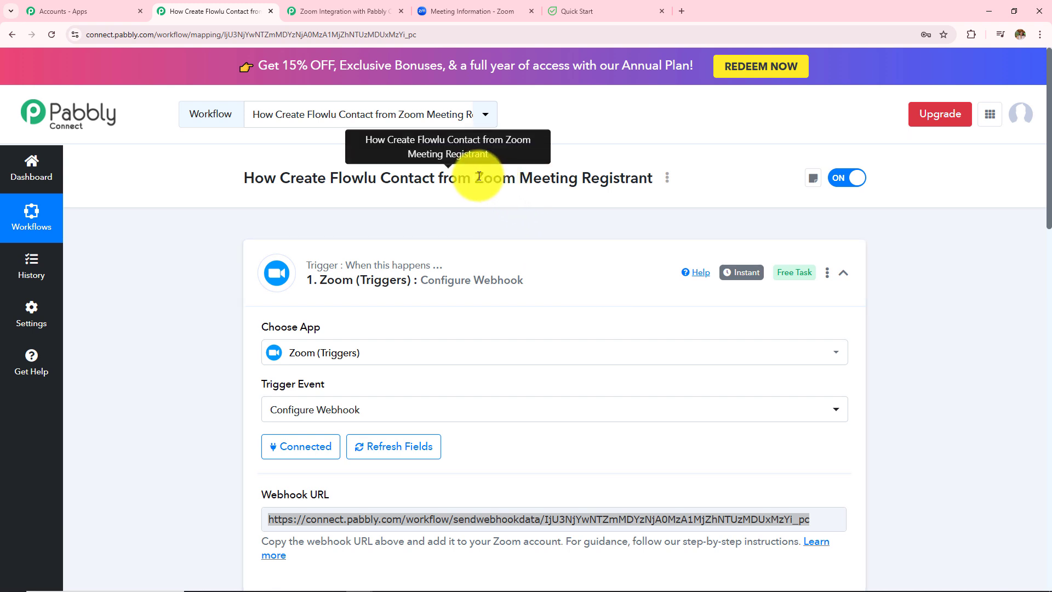
left_click_drag(475, 178, 647, 182)
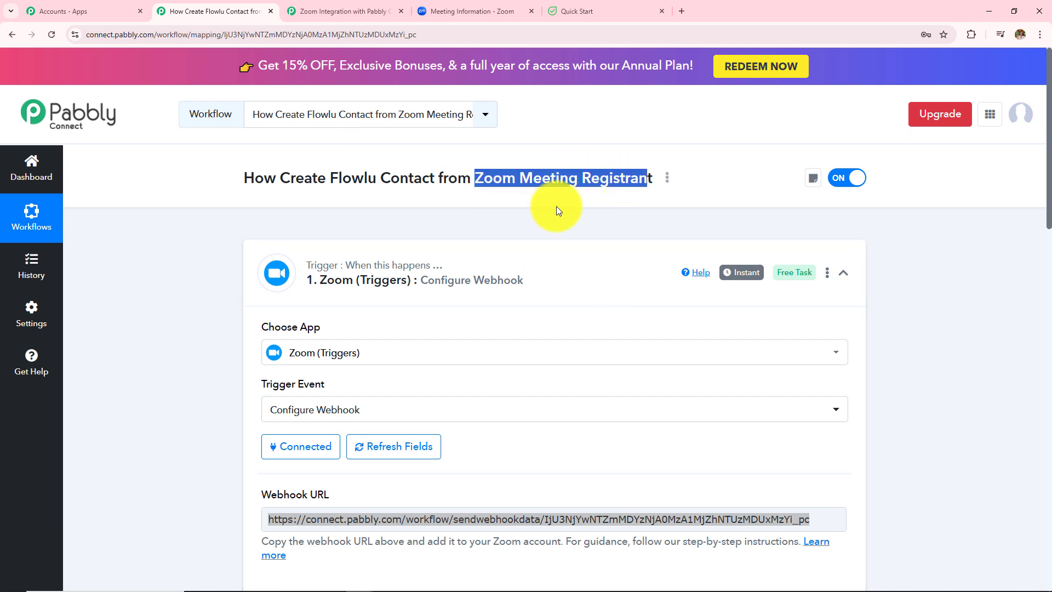
left_click(439, 222)
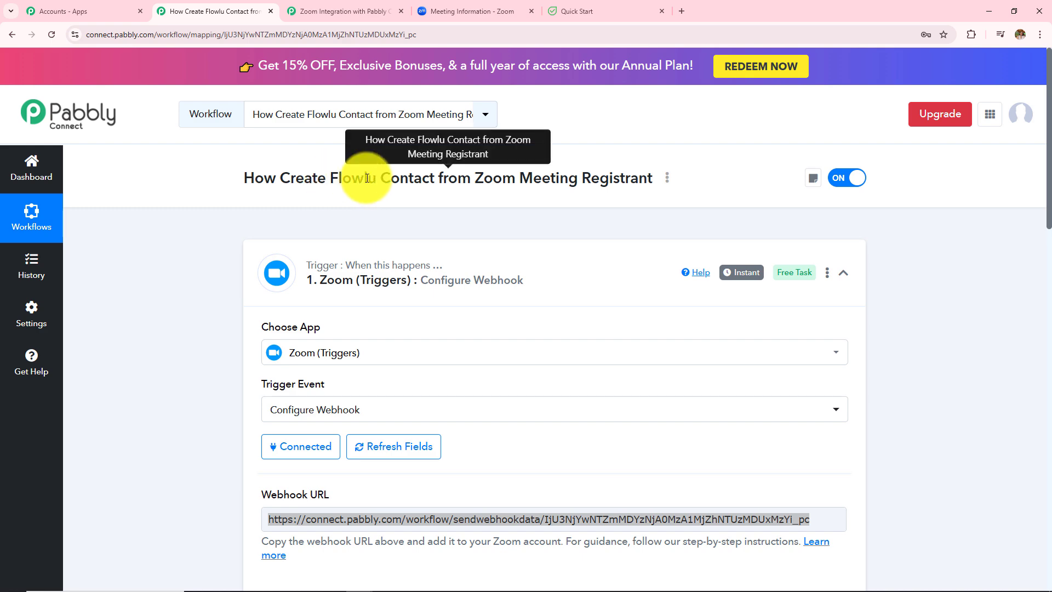
left_click_drag(331, 181, 448, 181)
scroll(931, 303, "down", 1)
scroll(931, 303, "down", 15)
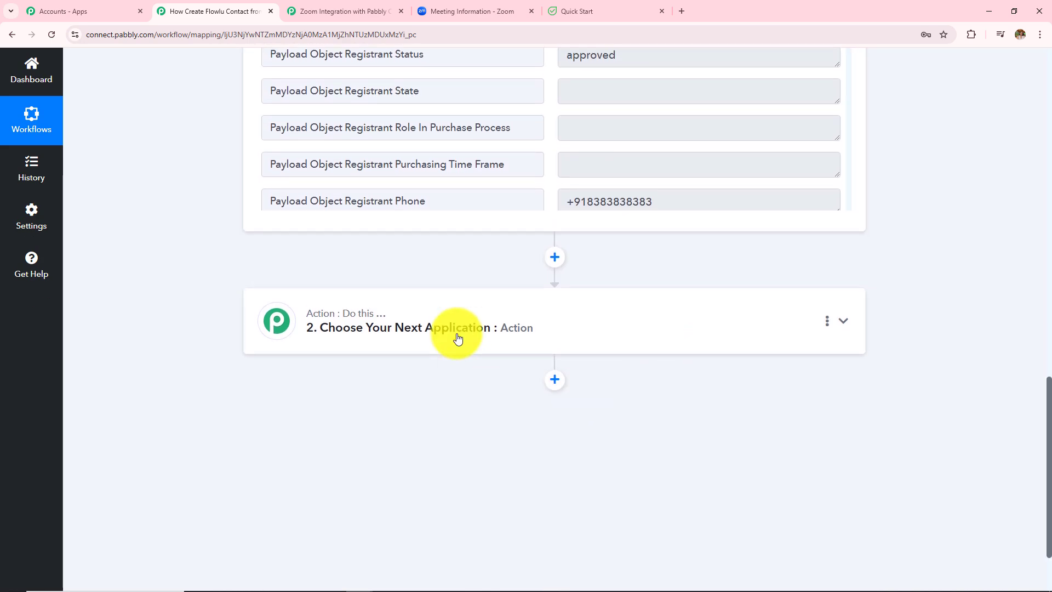
Step: Choose Flowlu as the action app with the Create CRM Account (Contact) event
left_click(458, 338)
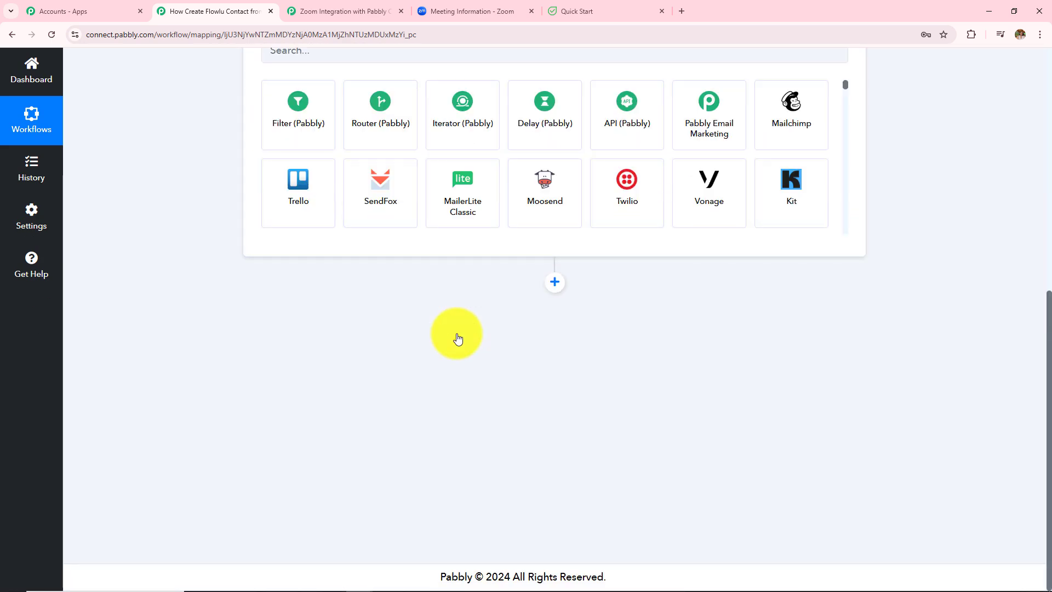
left_click(369, 284)
type("Flowlu")
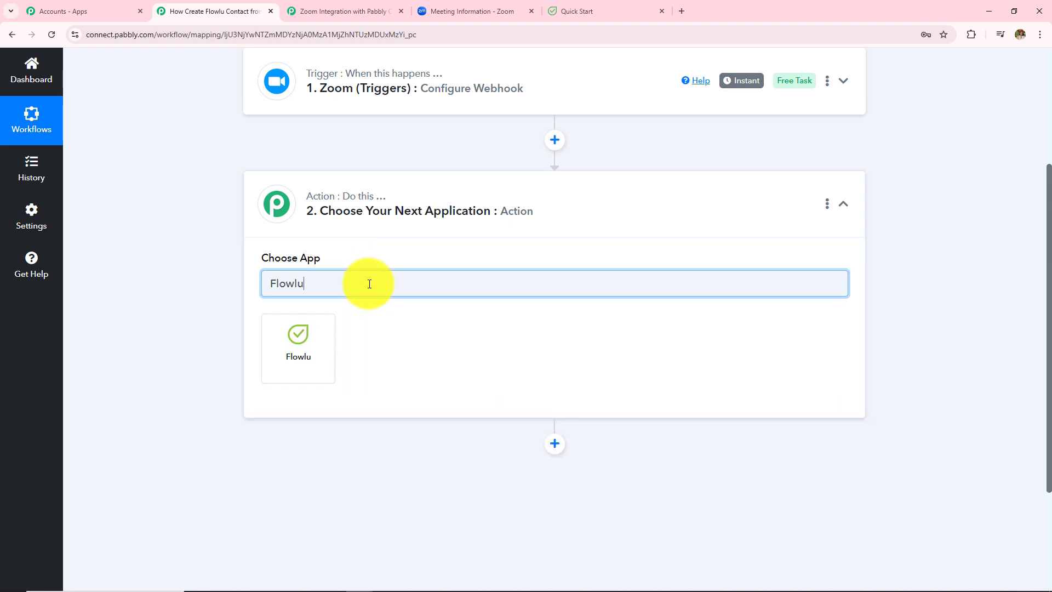
left_click(304, 347)
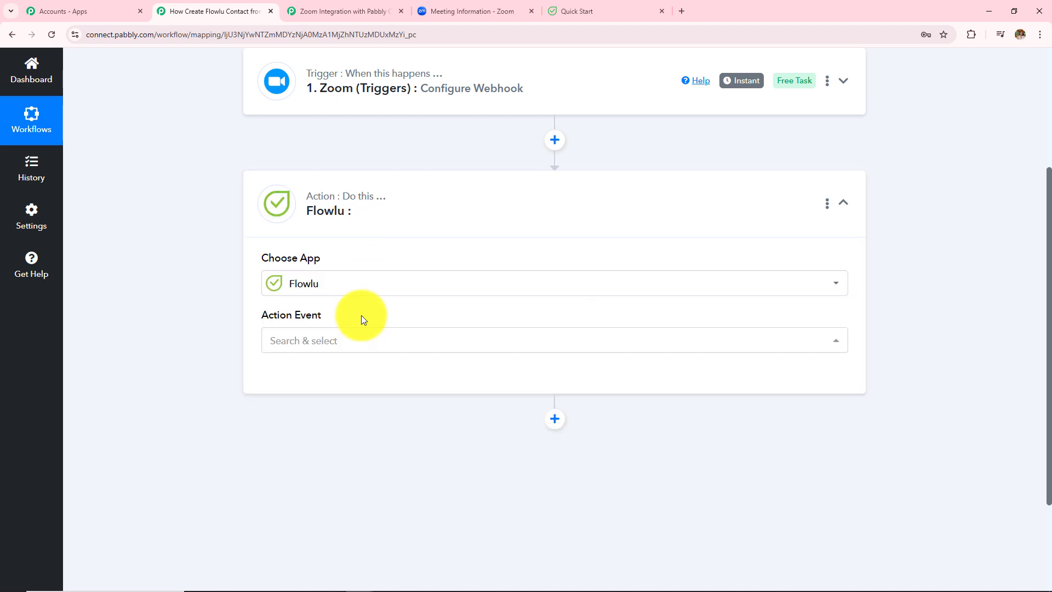
left_click(325, 341)
type("cont")
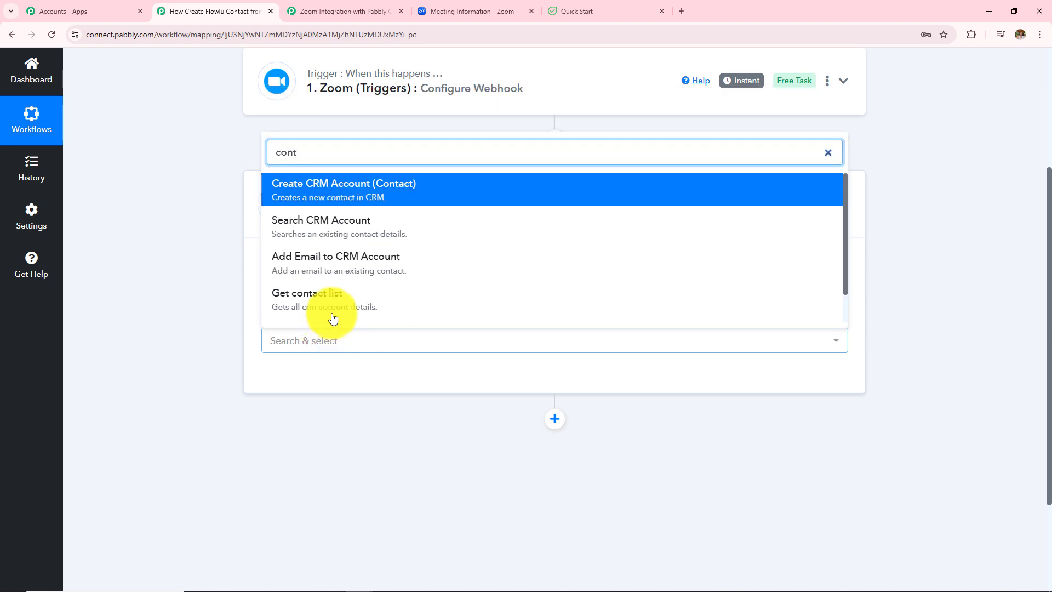
left_click(293, 192)
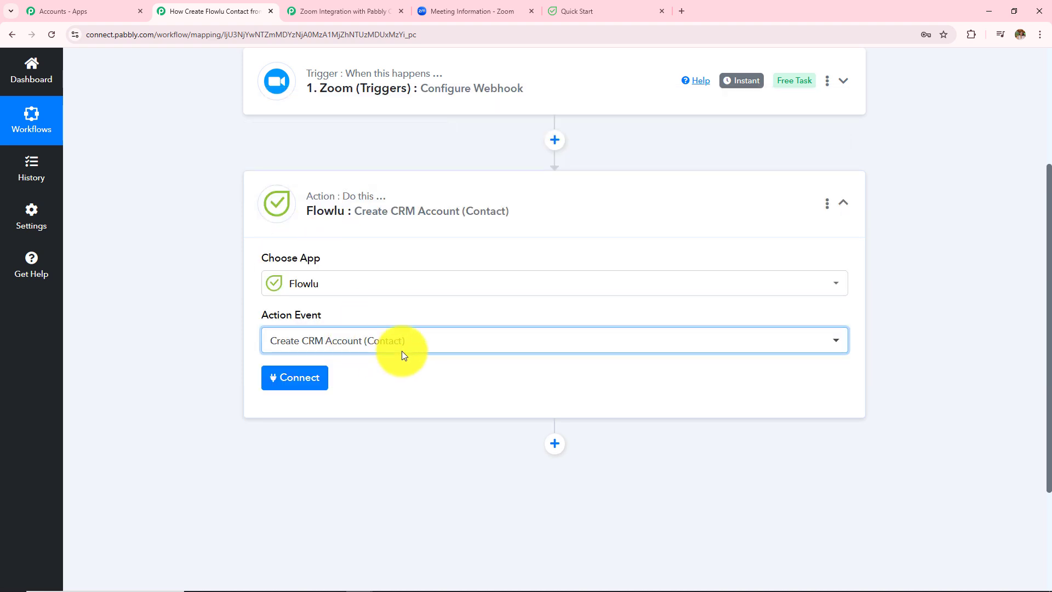
Step: Add a new Flowlu connection and read its API key and Account URL instructions
left_click(285, 377)
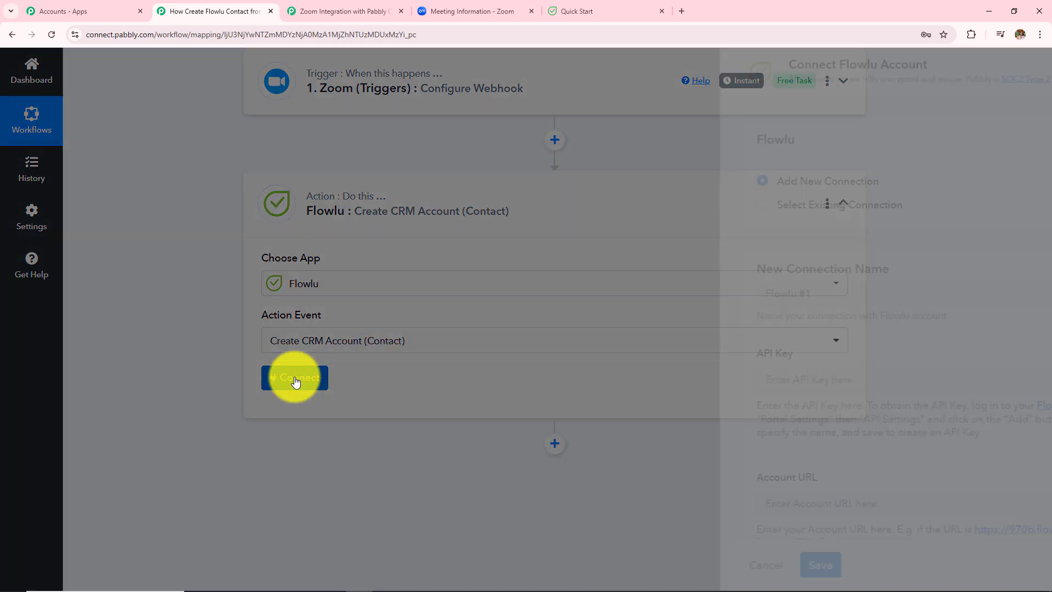
scroll(615, 319, "down", 1)
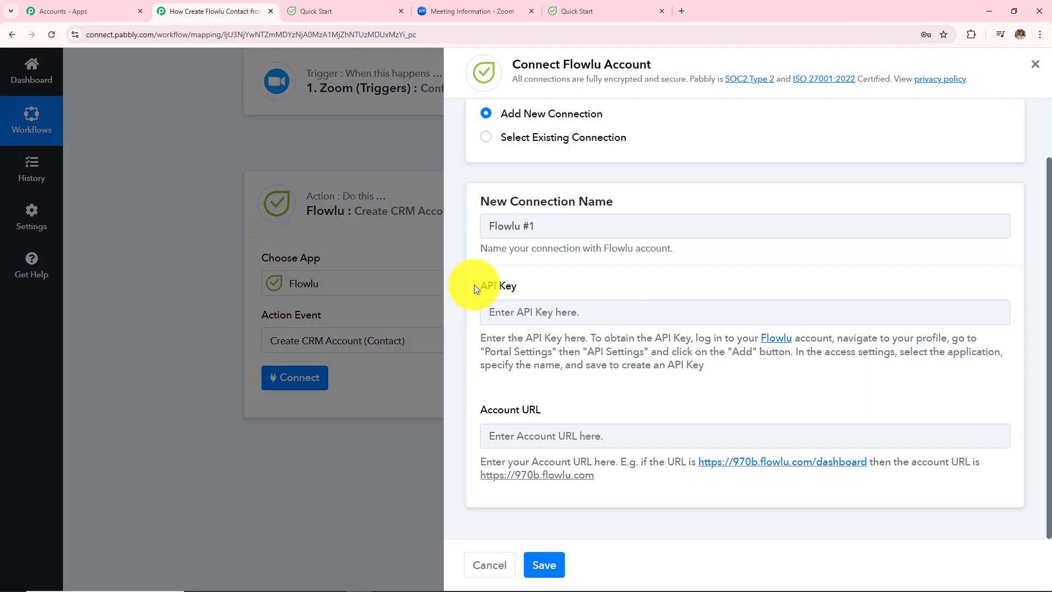
left_click_drag(474, 285, 536, 403)
left_click(594, 398)
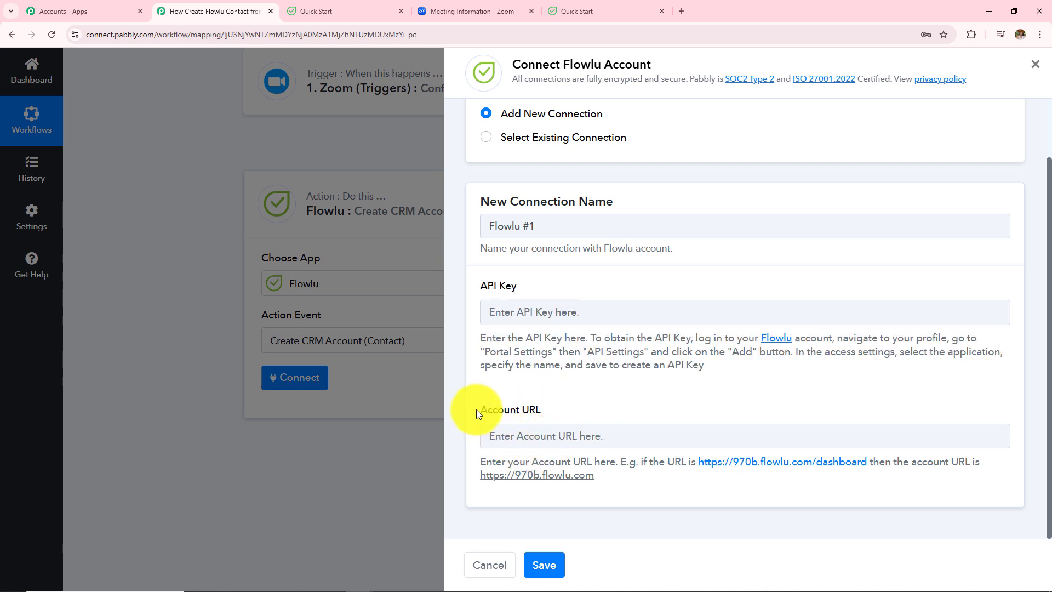
left_click_drag(476, 461, 638, 487)
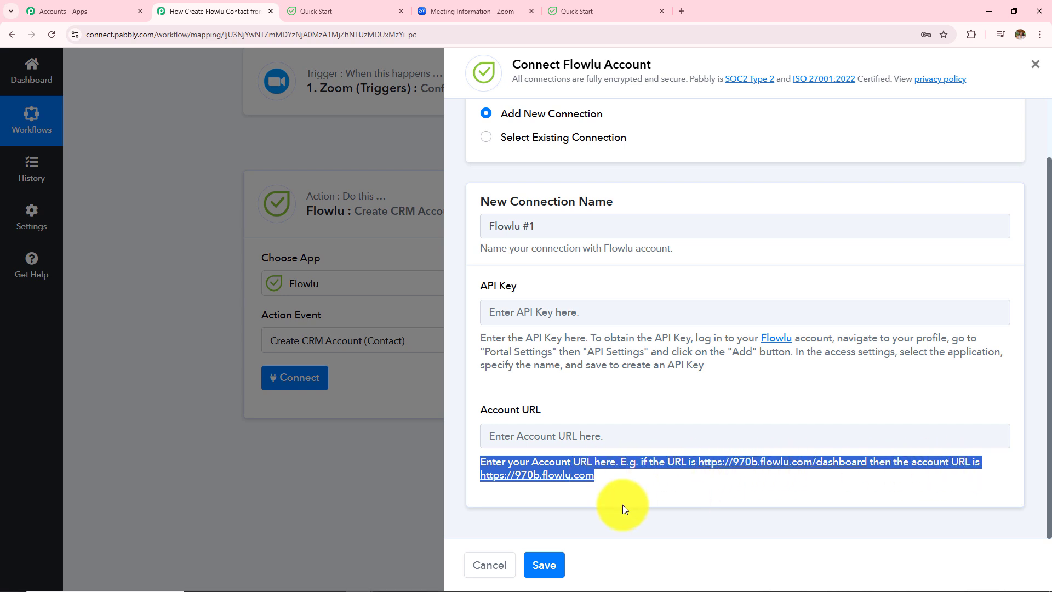
left_click(606, 6)
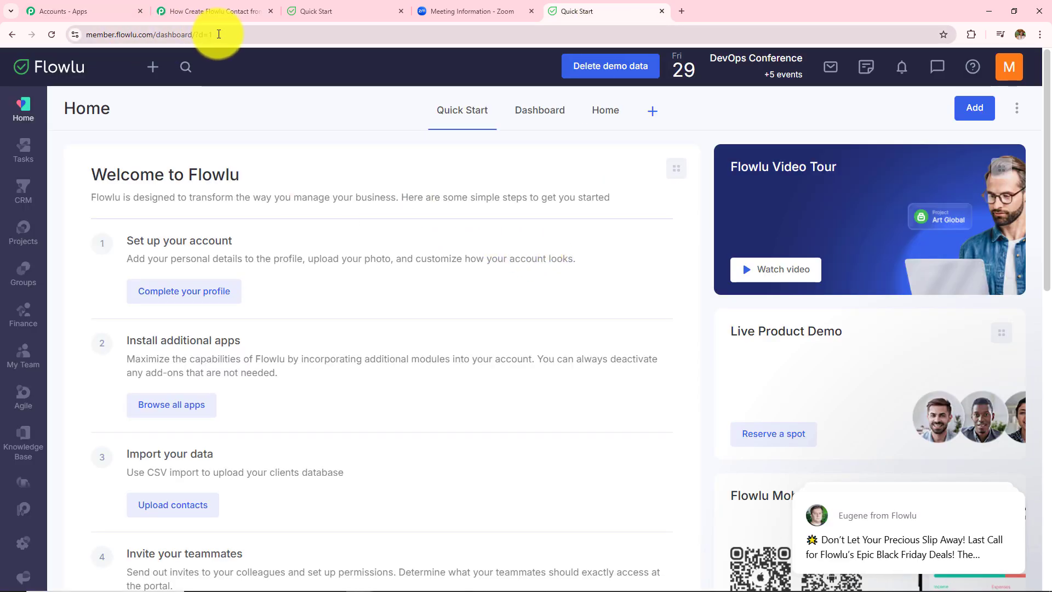
left_click(214, 12)
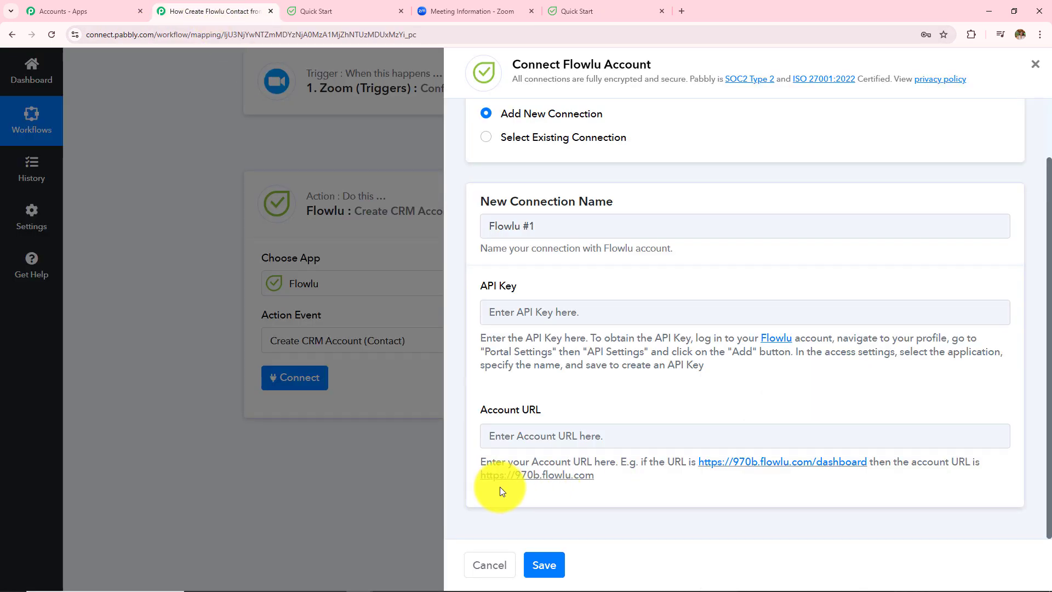
left_click(570, 9)
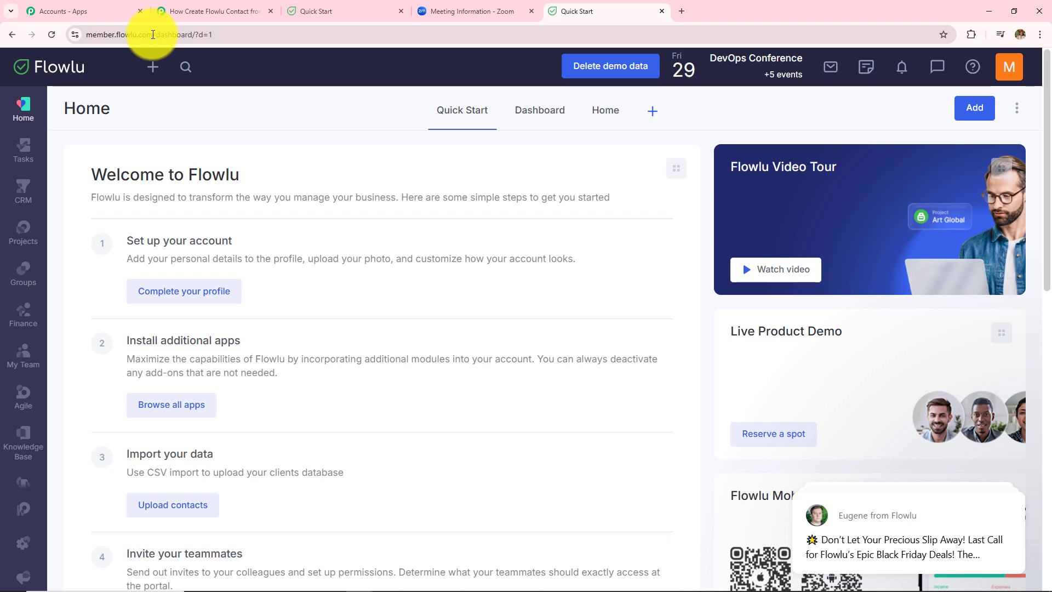
left_click_drag(153, 34, 77, 34)
key("ctrl+c")
left_click(214, 11)
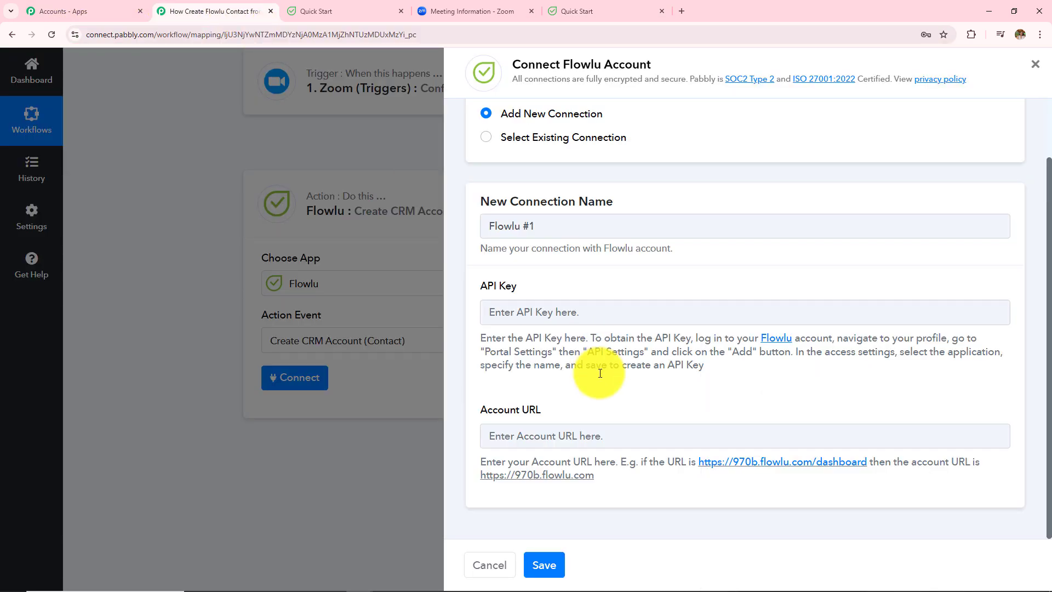
left_click(563, 437)
key("ctrl+v")
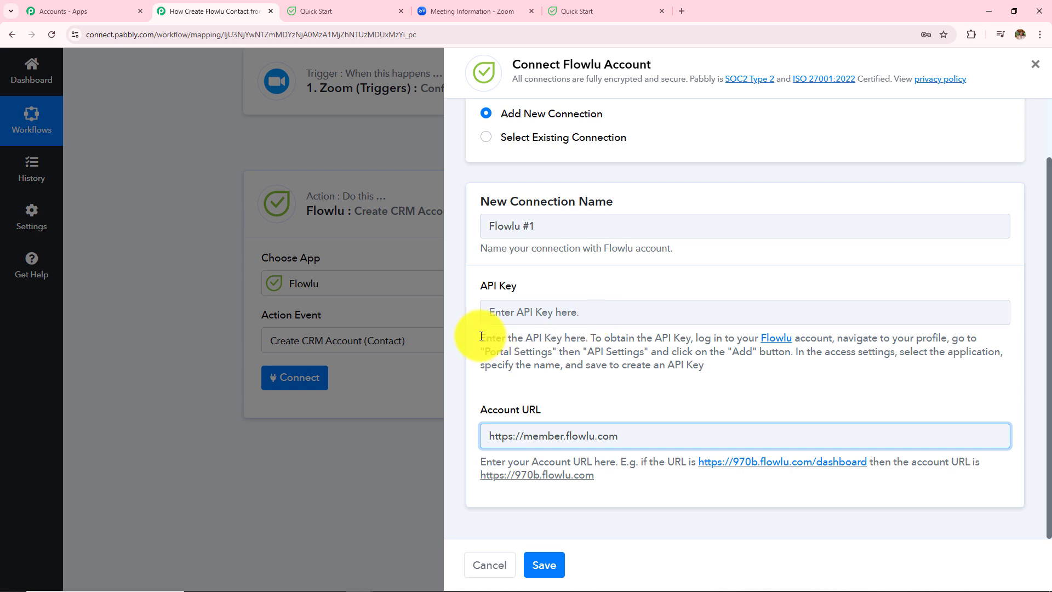
Step: Read the API key instructions, then bring up the Flowlu dashboard
left_click_drag(481, 336, 698, 364)
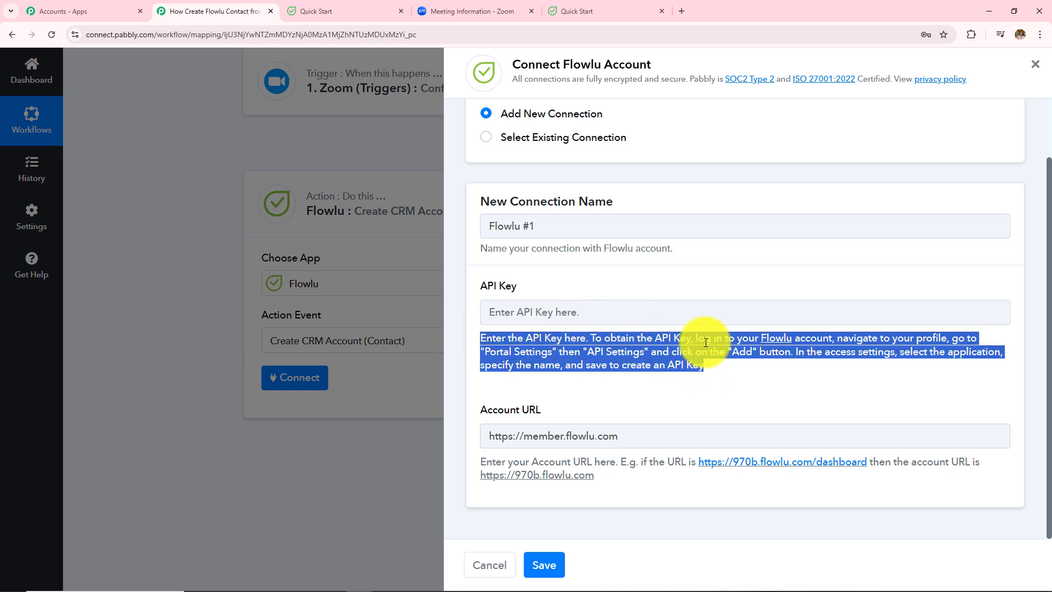
left_click(750, 376)
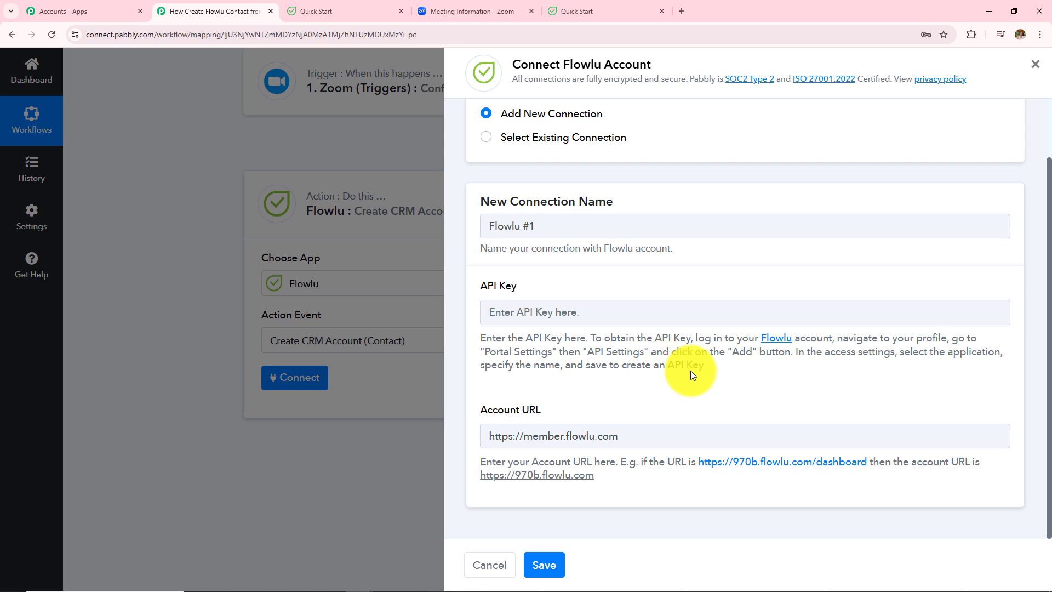
left_click(583, 7)
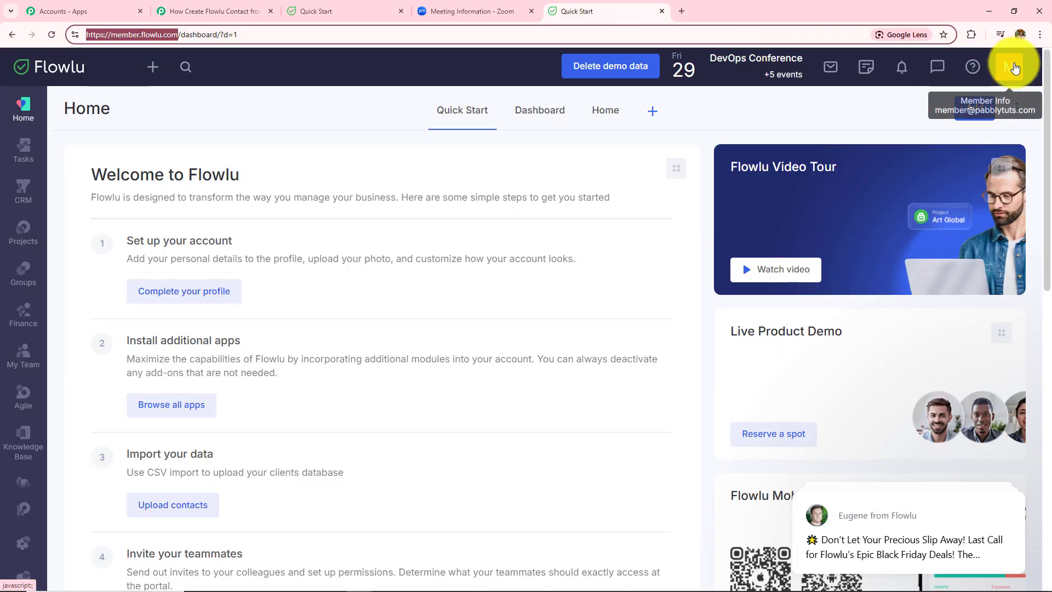
Step: In Flowlu's Portal Settings > API Settings, add a new key named Testing
left_click(1014, 67)
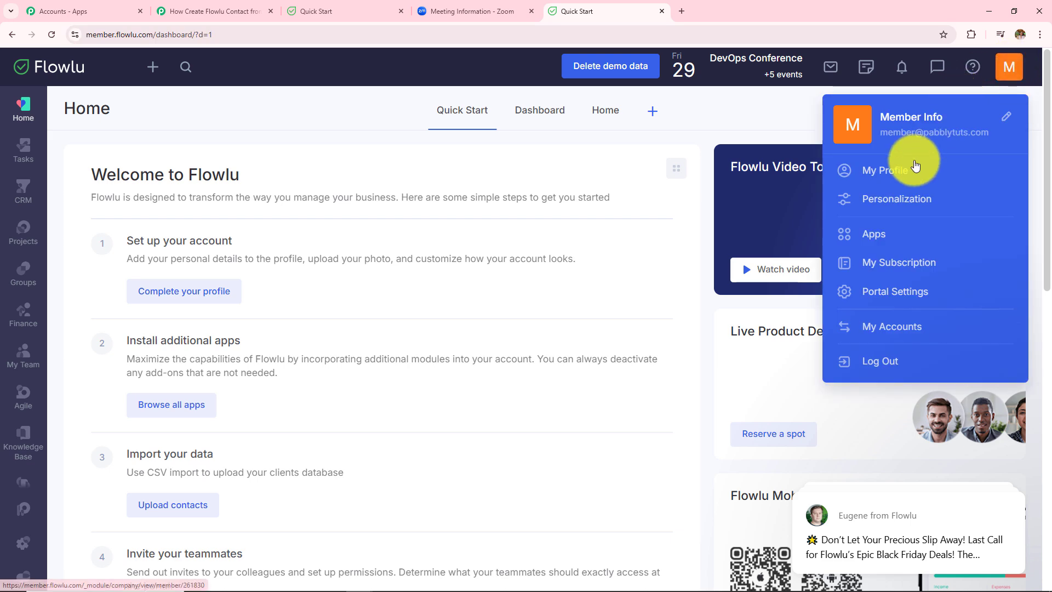
left_click(911, 292)
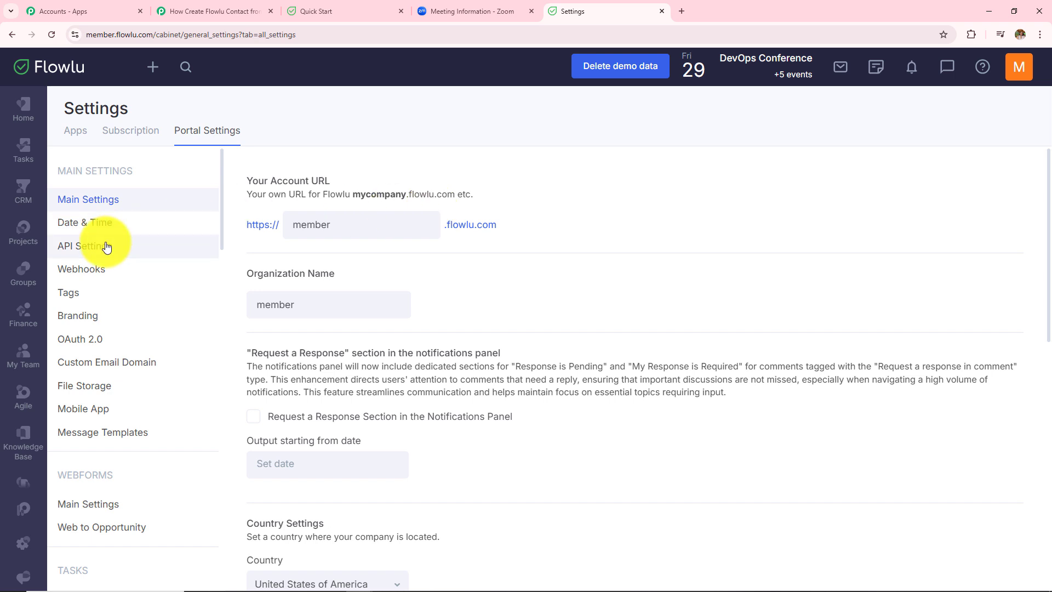
left_click(135, 251)
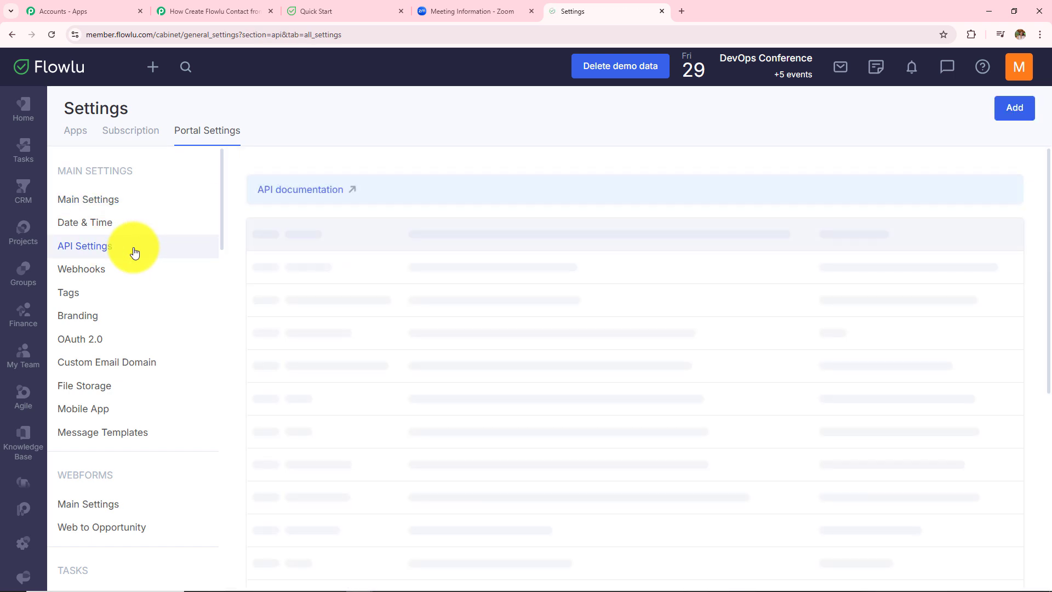
left_click(1013, 109)
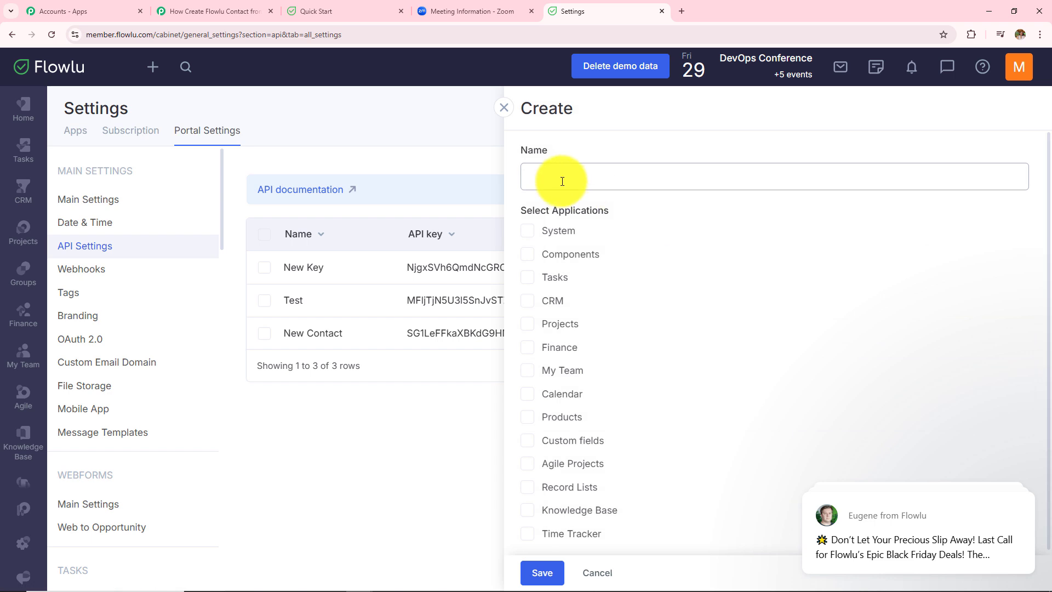
left_click(562, 181)
type("Test")
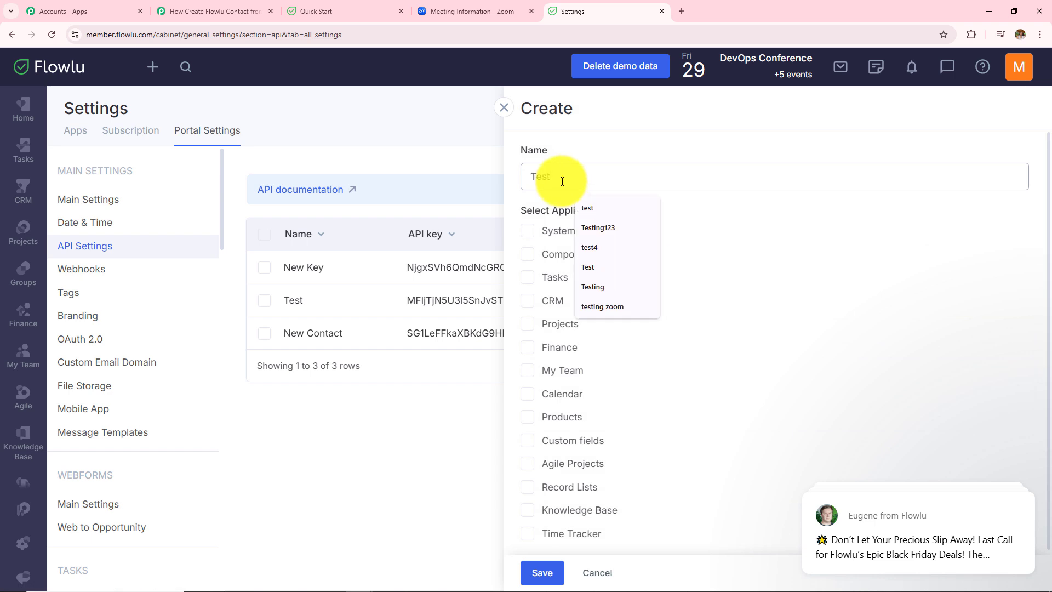
type("ing")
Step: Give the Testing key CRM permission, save it, and copy an API key
left_click(527, 306)
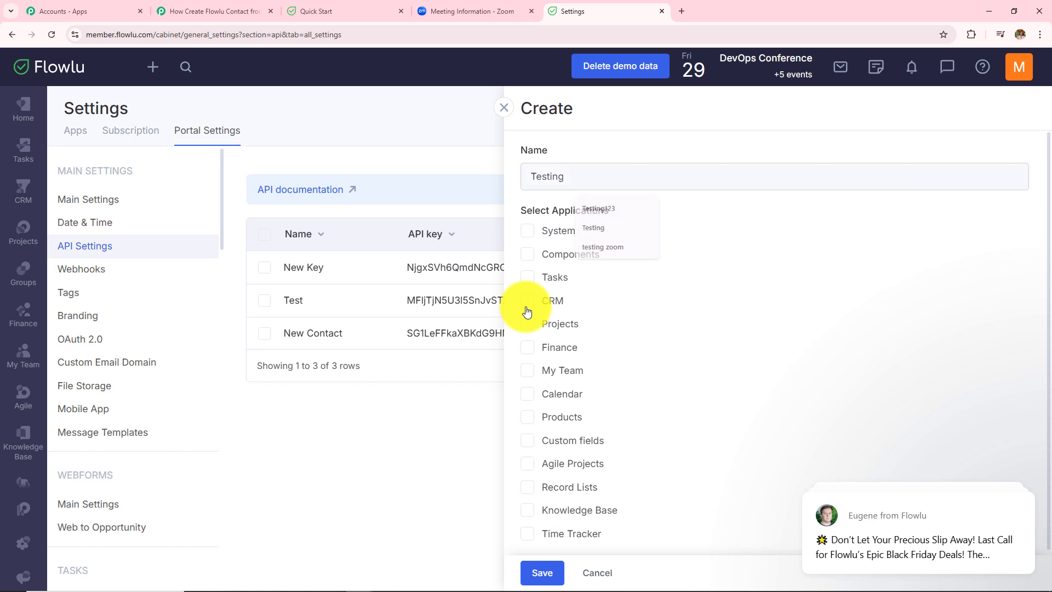
left_click(534, 308)
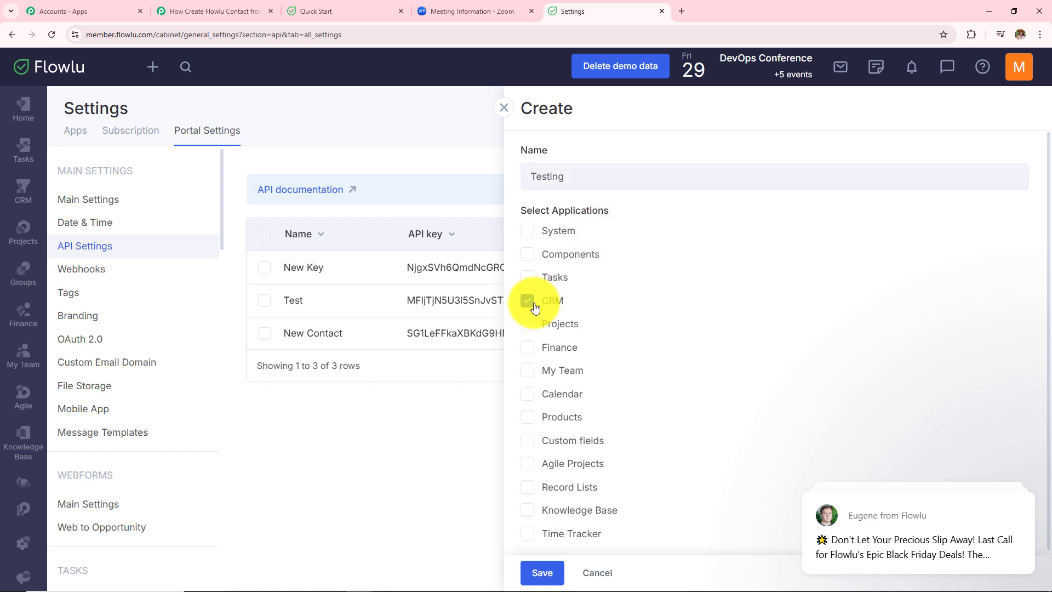
left_click(554, 578)
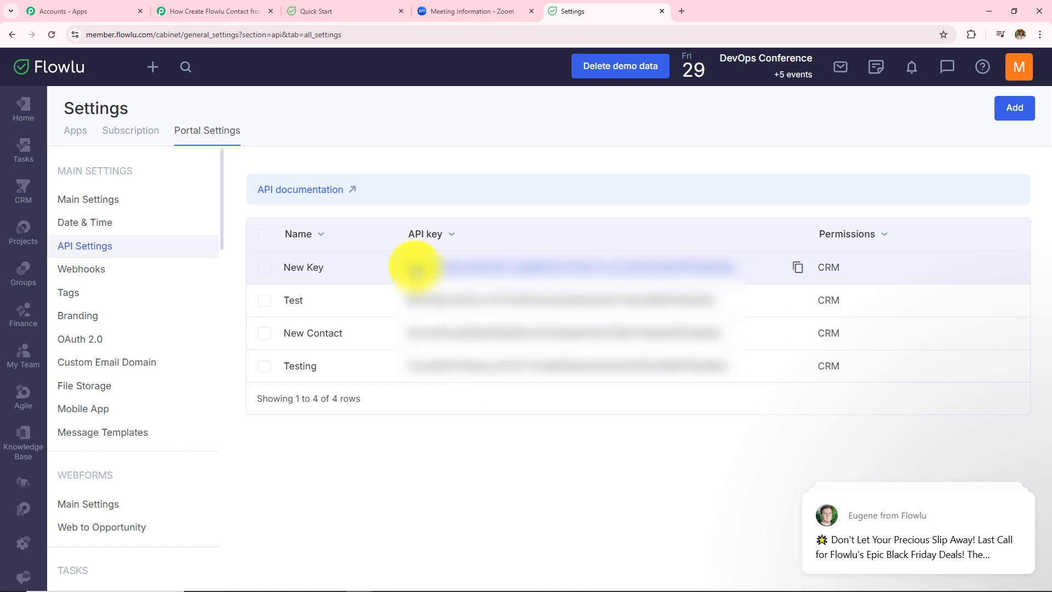
left_click(795, 272)
left_click(222, 6)
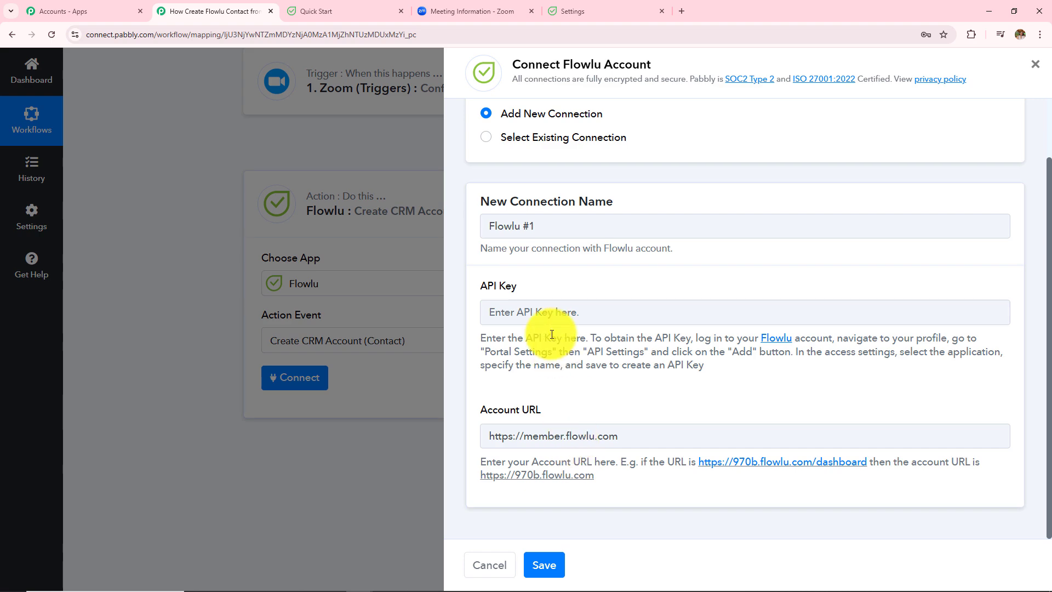
Step: Paste the copied API key and save the Flowlu connection
left_click(547, 311)
key("ctrl+v")
key("ctrl+v")
left_click(548, 565)
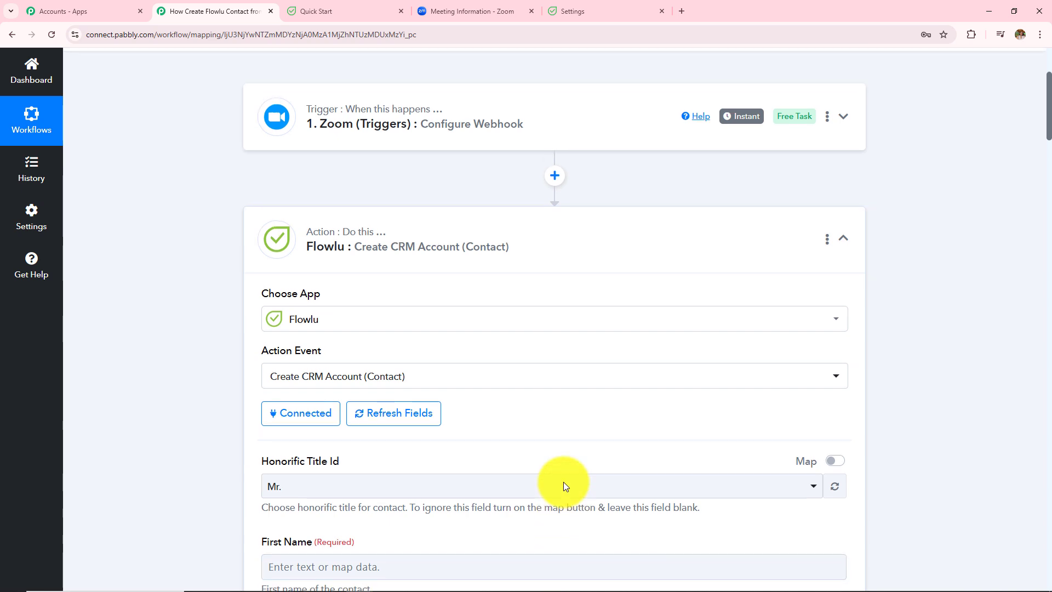
scroll(565, 485, "down", 10)
scroll(565, 485, "up", 7)
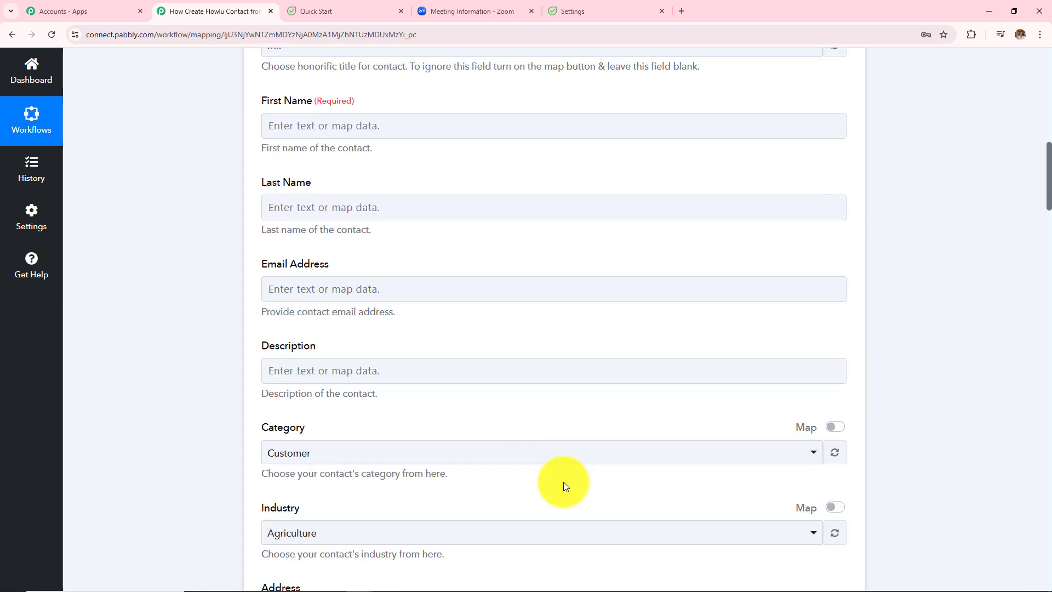
Step: Switch Honorific Title Id to mapped entry and delete its default value 1
left_click_drag(261, 262, 371, 268)
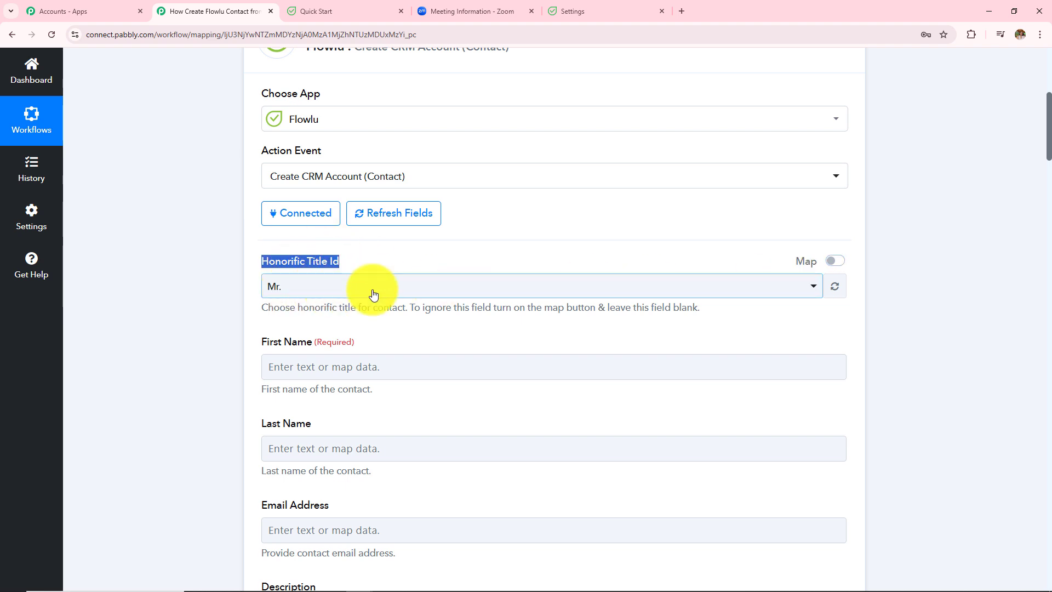
left_click(837, 263)
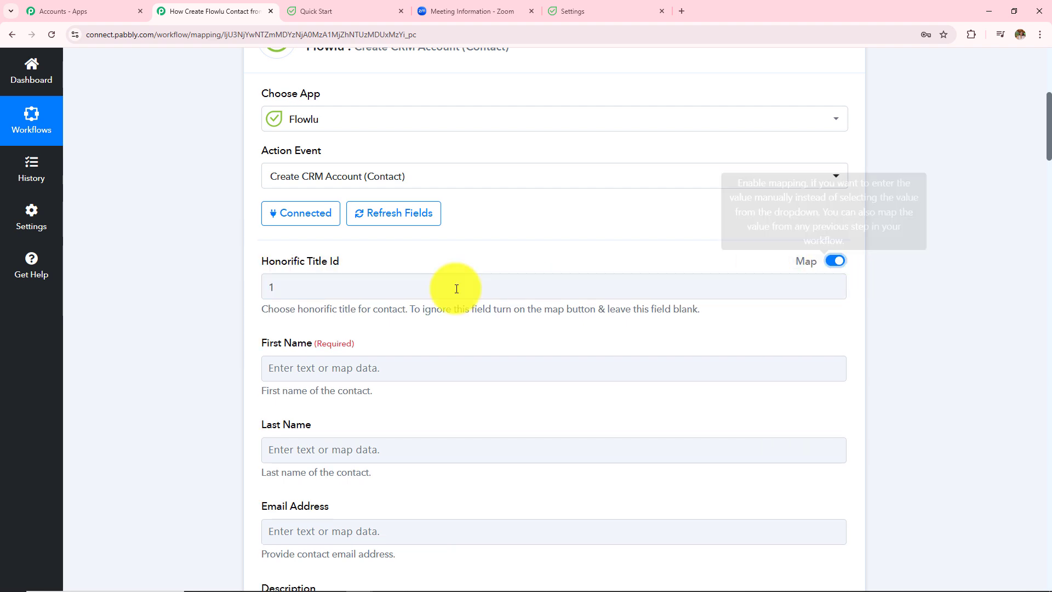
left_click_drag(277, 286, 199, 291)
key("BackSpace")
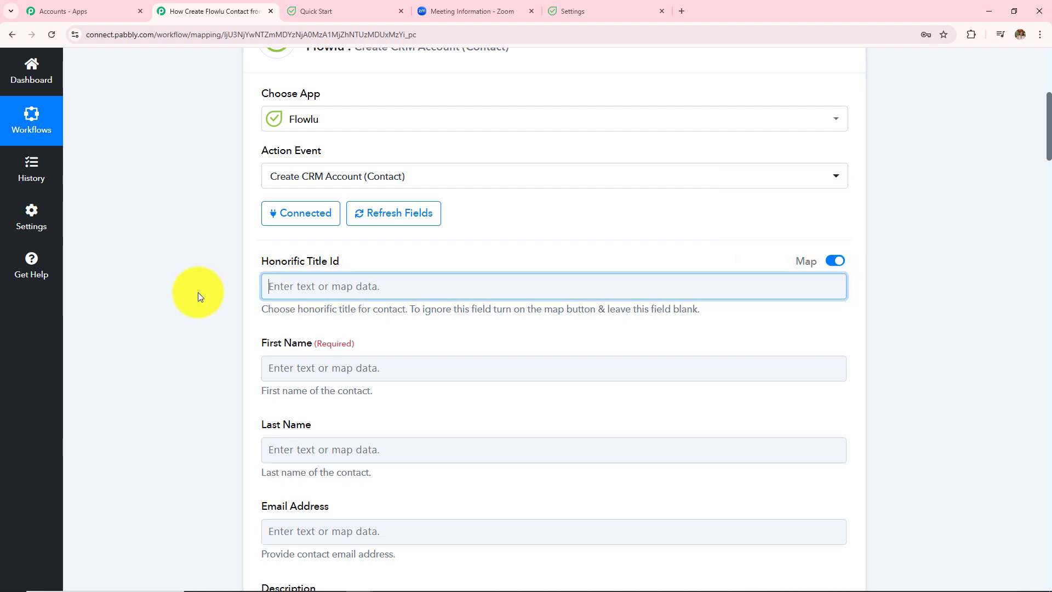
left_click_drag(254, 352, 380, 355)
scroll(380, 357, "down", 1)
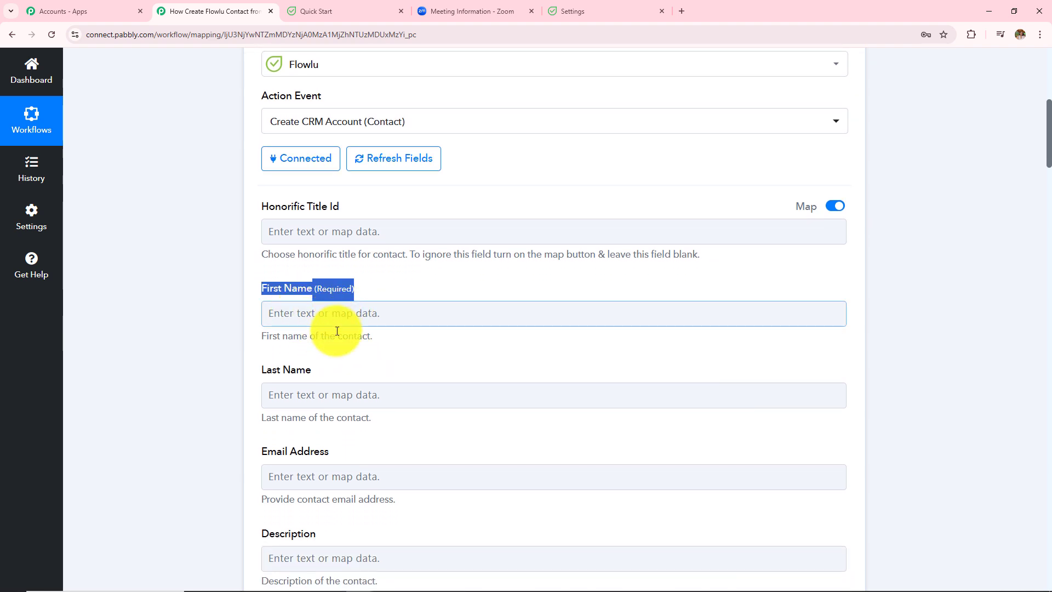
scroll(335, 329, "up", 3)
scroll(336, 350, "down", 2)
scroll(335, 350, "down", 1)
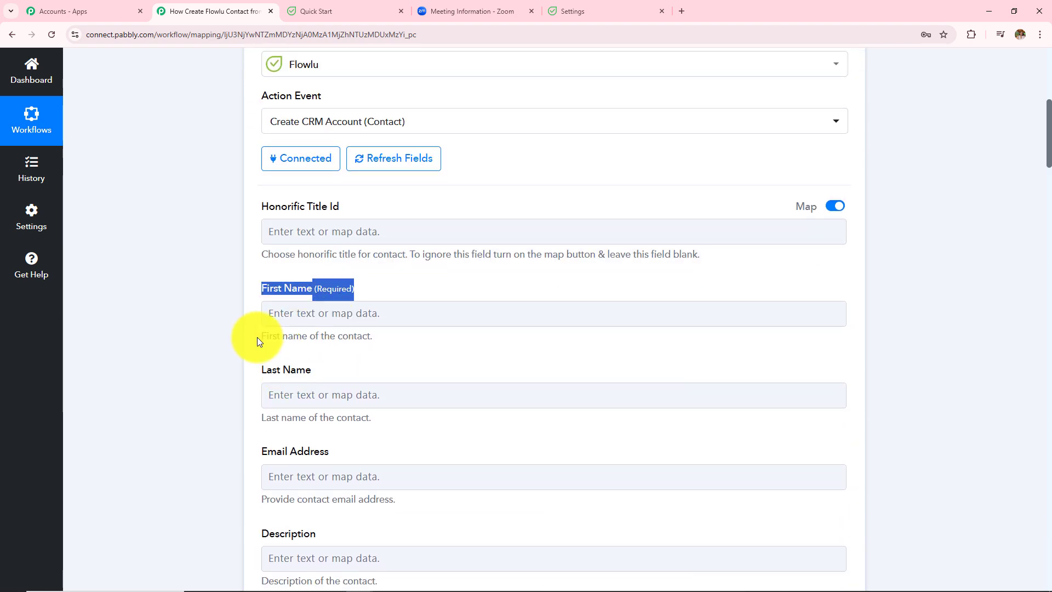
scroll(258, 341, "down", 1)
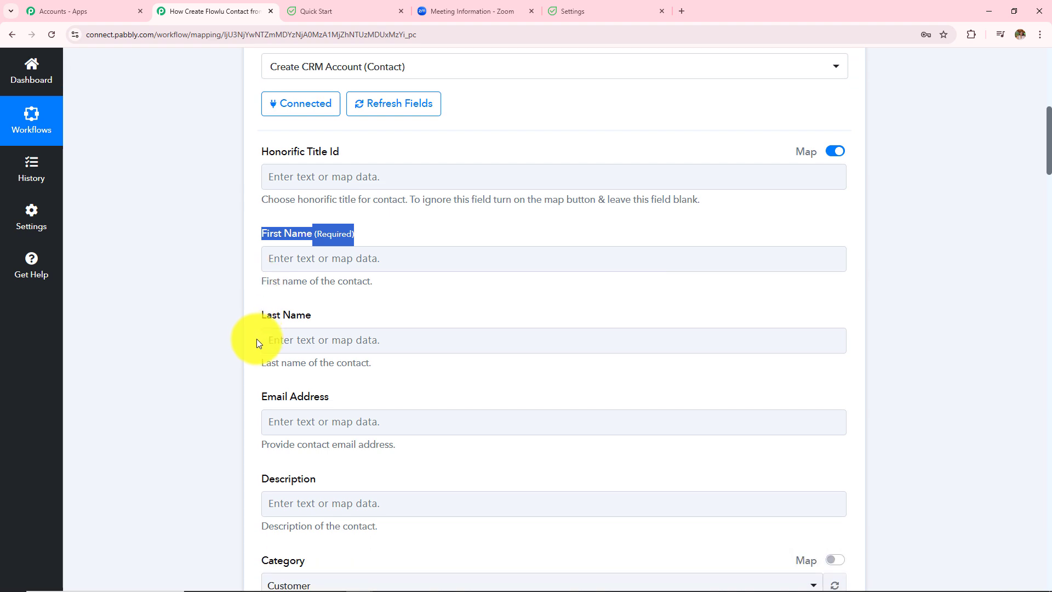
left_click(200, 322)
scroll(201, 322, "up", 9)
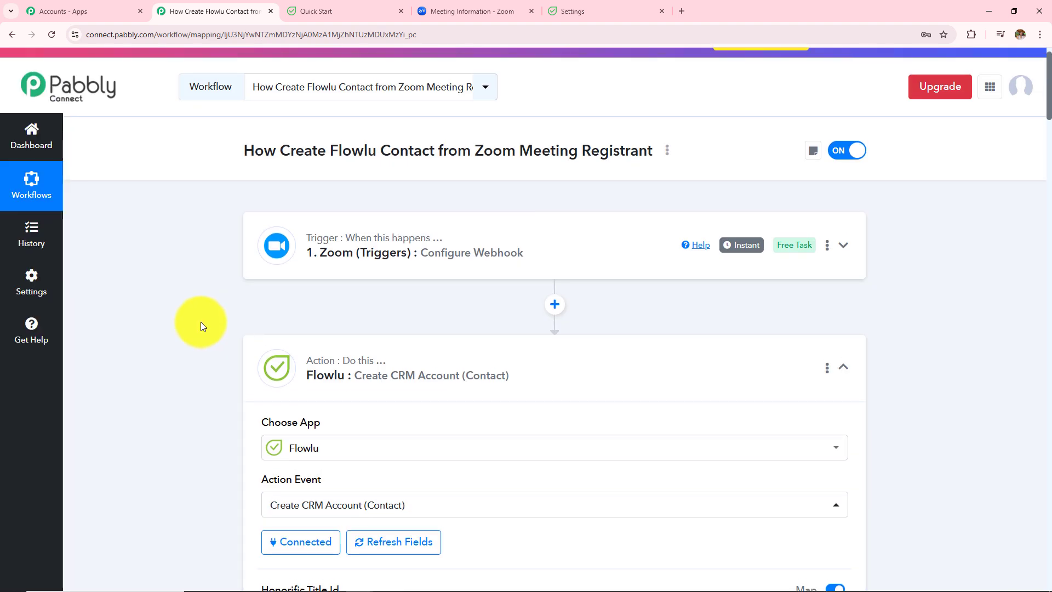
scroll(346, 297, "down", 7)
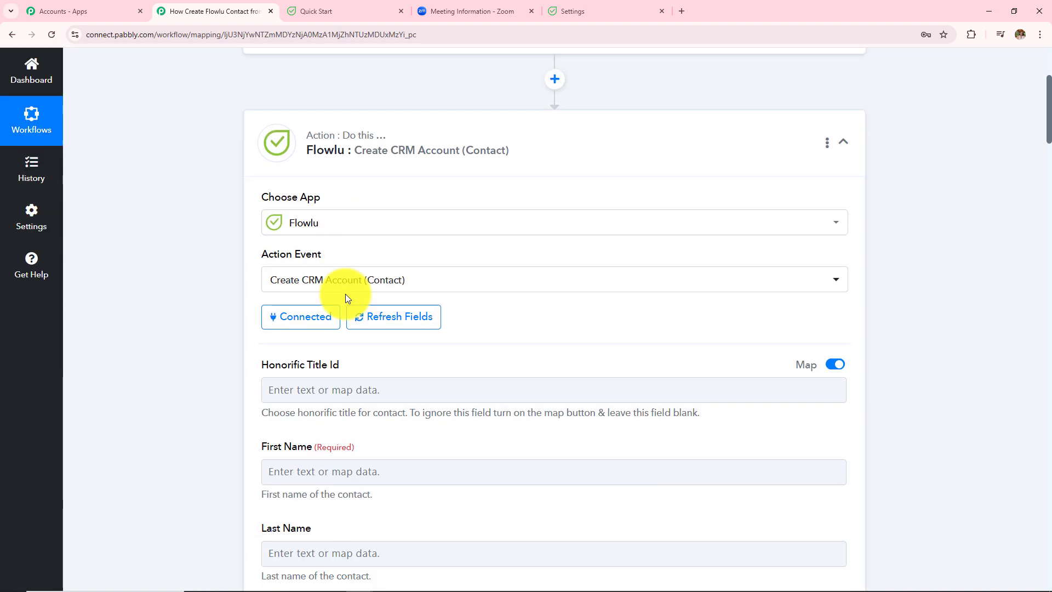
Step: Map the Zoom registrant's first name into the Flowlu contact's First Name field
scroll(345, 298, "down", 2)
left_click(287, 230)
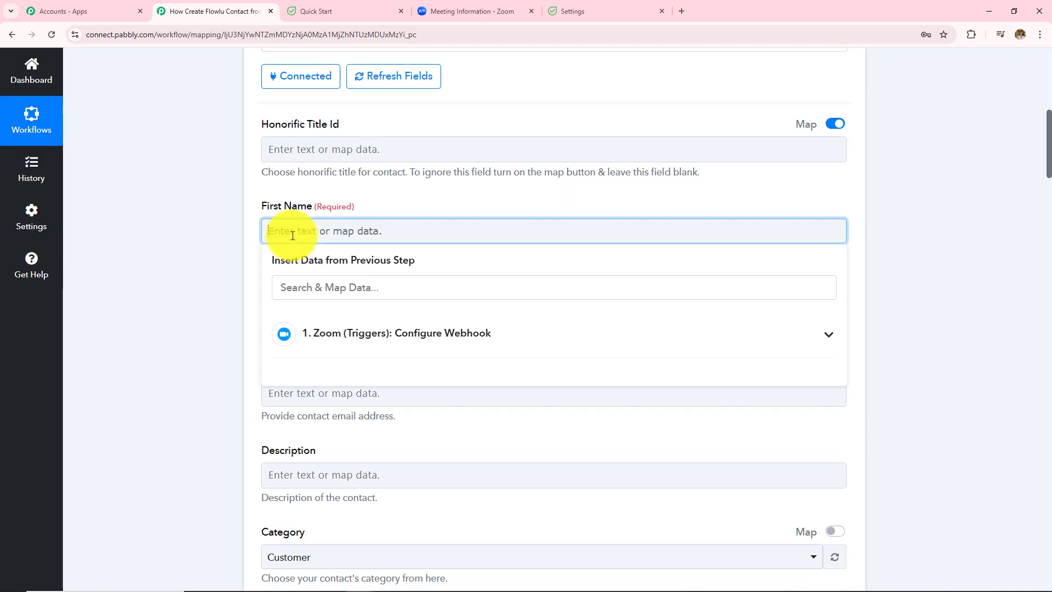
left_click(374, 350)
scroll(395, 432, "down", 4)
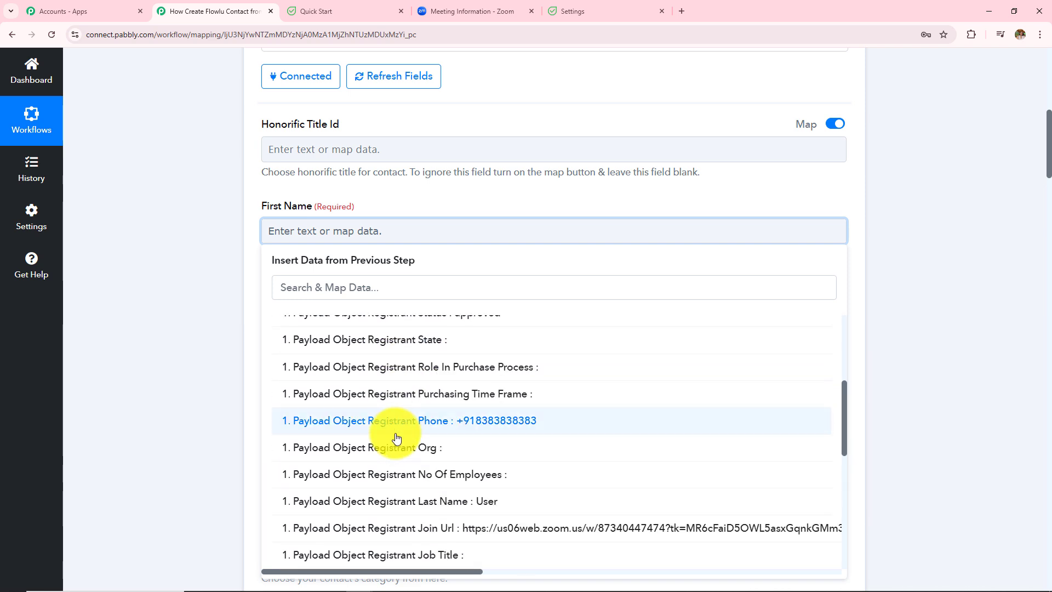
scroll(396, 438, "down", 3)
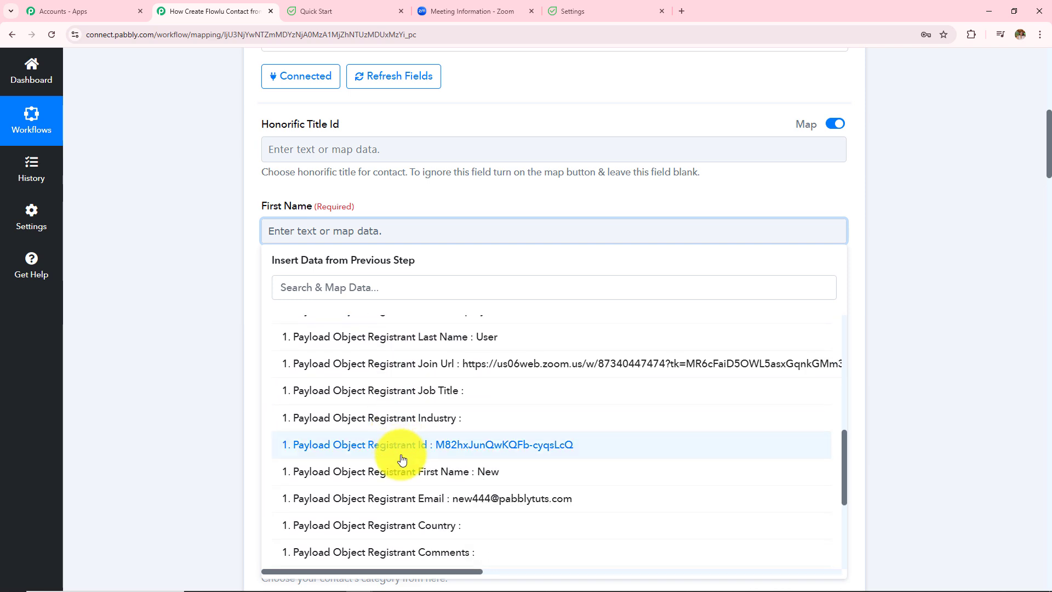
left_click(482, 474)
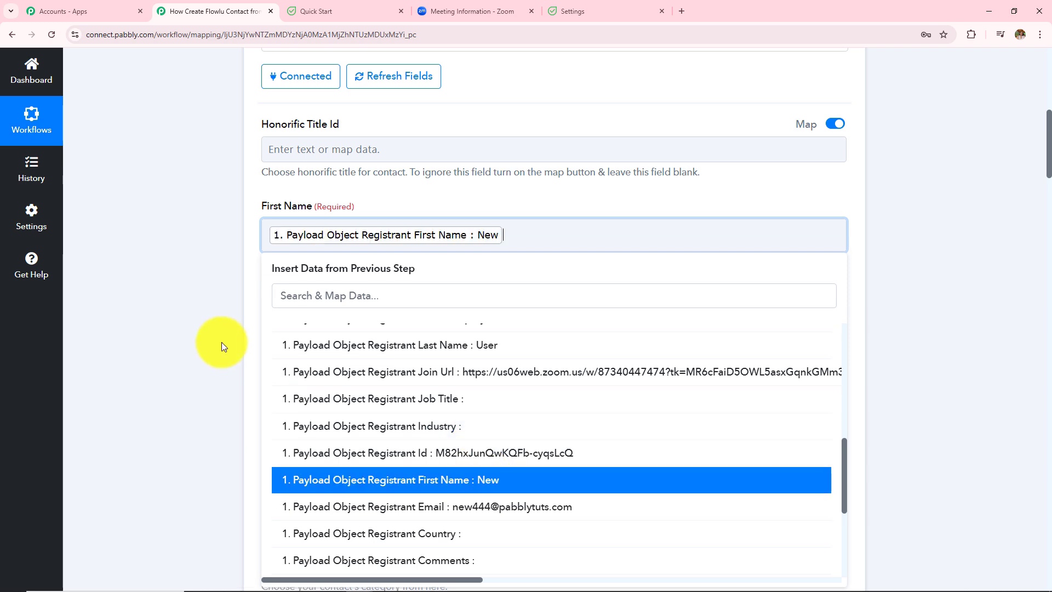
left_click(195, 320)
Step: Map the Zoom registrant's last name into the Last Name field
left_click(346, 322)
left_click(375, 413)
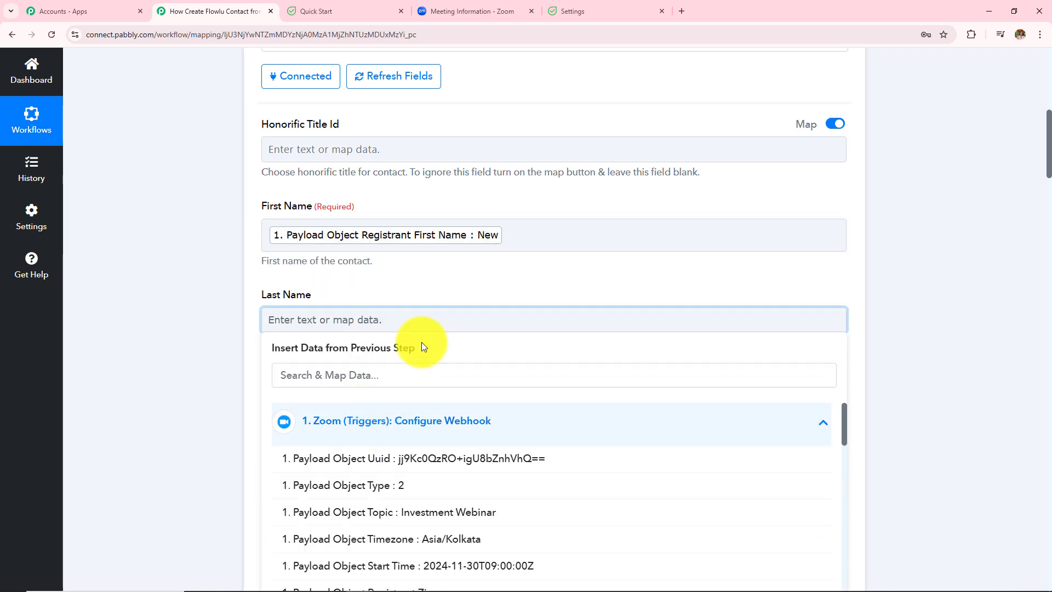
scroll(437, 307, "down", 4)
scroll(441, 403, "down", 4)
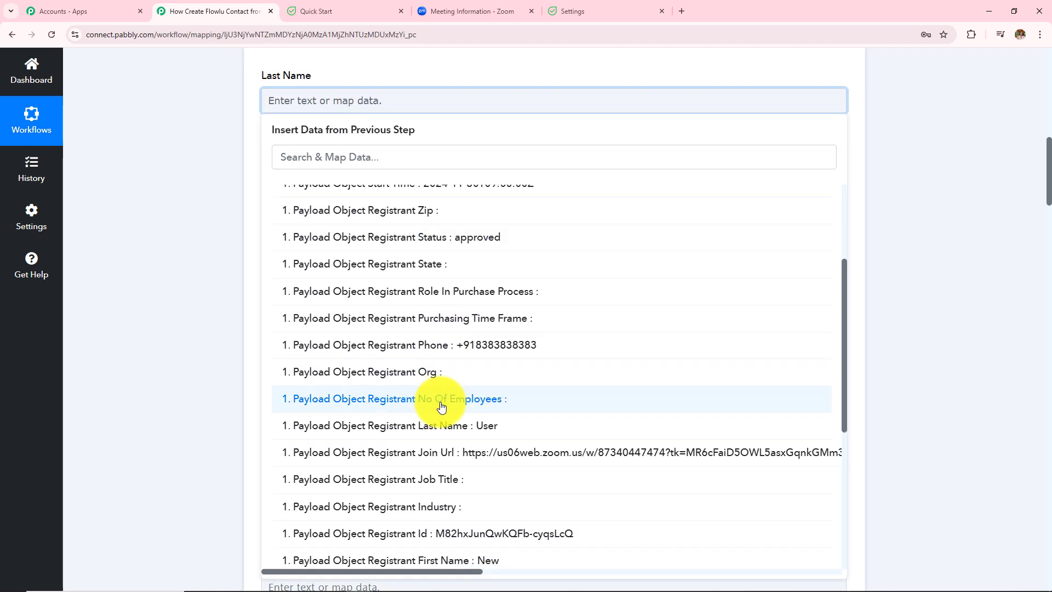
left_click(438, 427)
left_click(200, 309)
Step: Map the Zoom registrant's email into the Email Address field
scroll(328, 316, "down", 1)
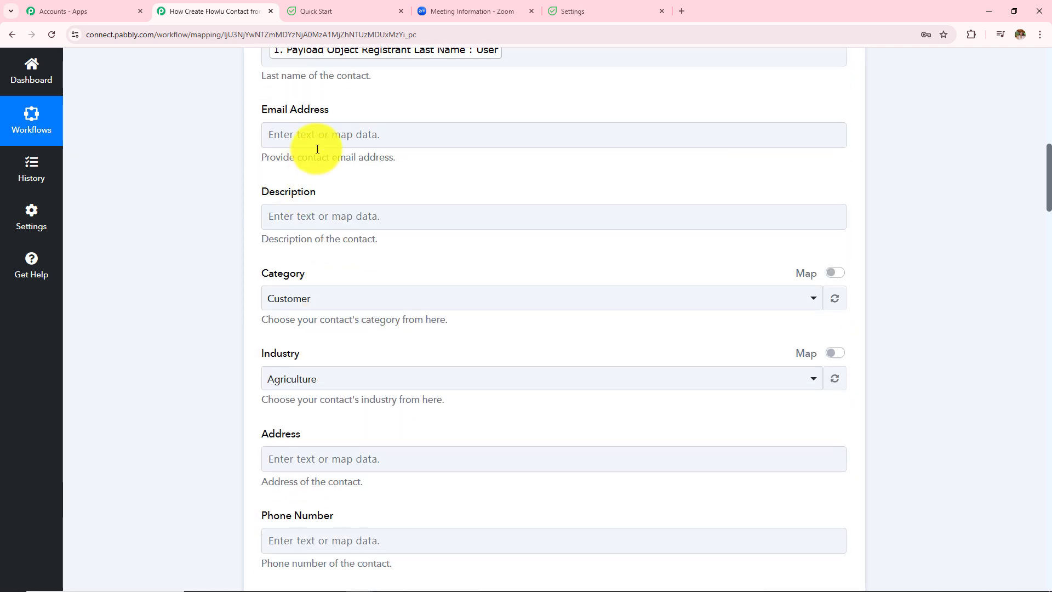
left_click(317, 138)
left_click(351, 257)
scroll(358, 420, "down", 4)
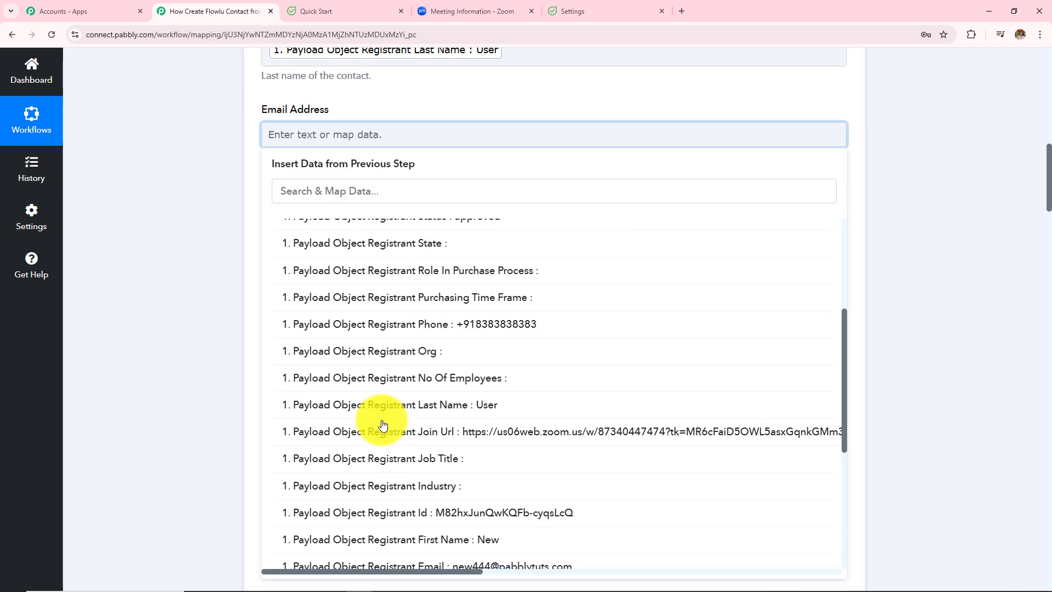
scroll(382, 424, "down", 2)
left_click(500, 456)
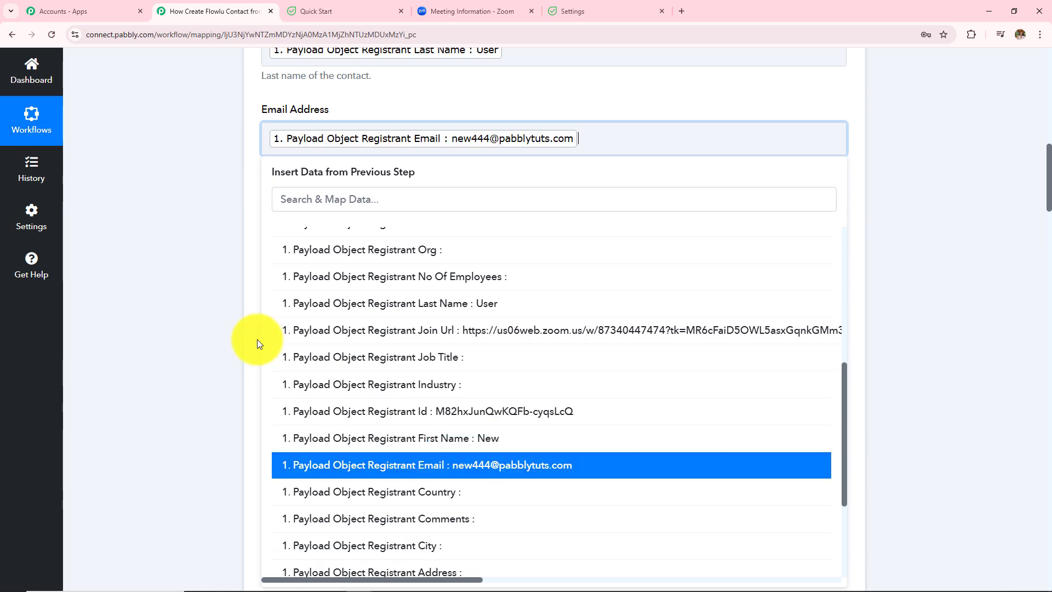
left_click(145, 300)
scroll(319, 290, "down", 1)
scroll(312, 280, "up", 2)
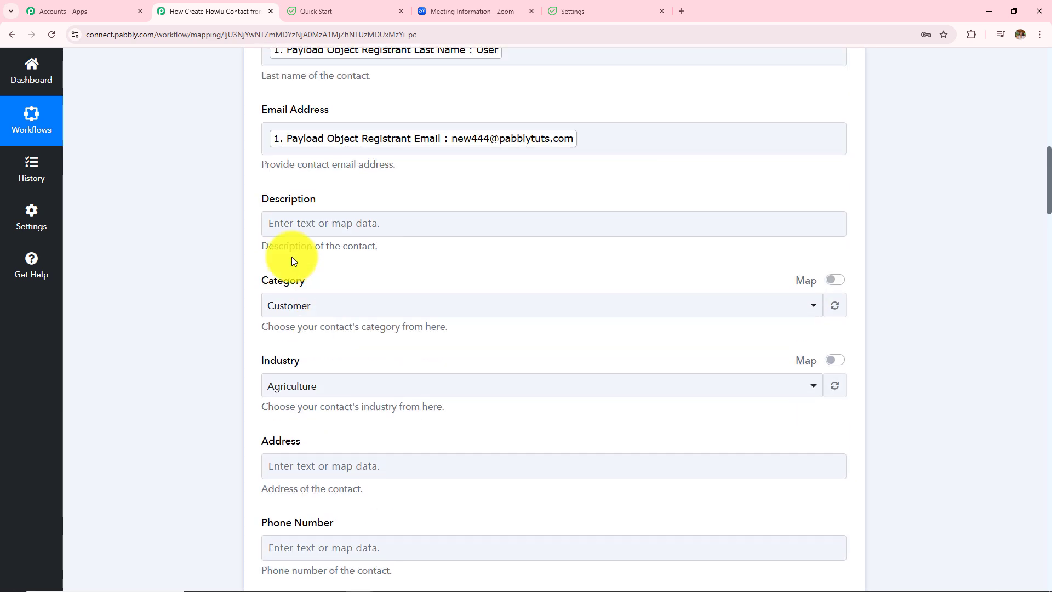
left_click_drag(260, 201, 356, 199)
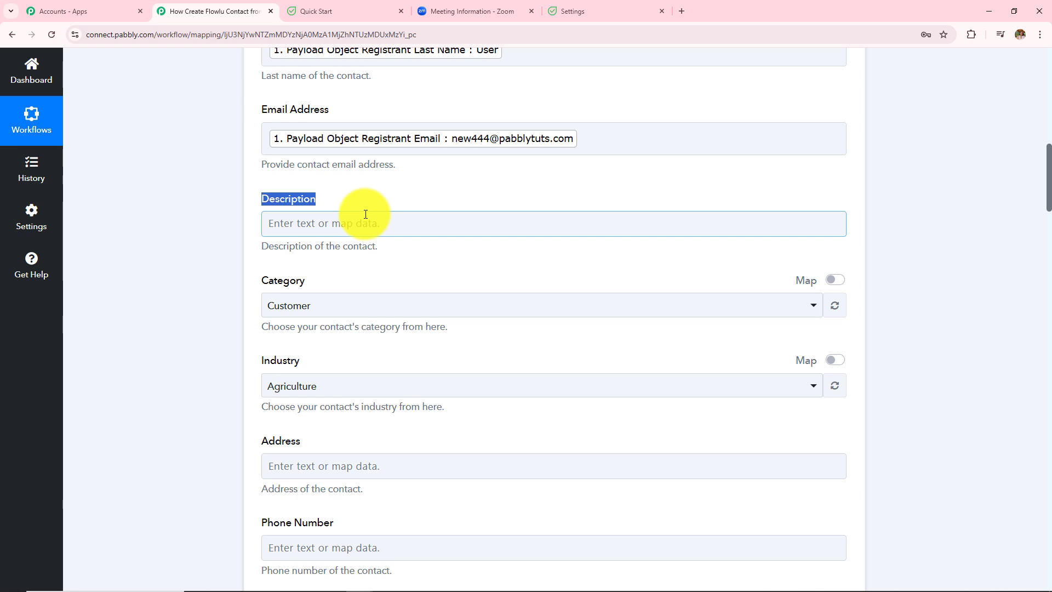
Step: Set the contact's Category to Other and Industry to Finance
left_click(317, 305)
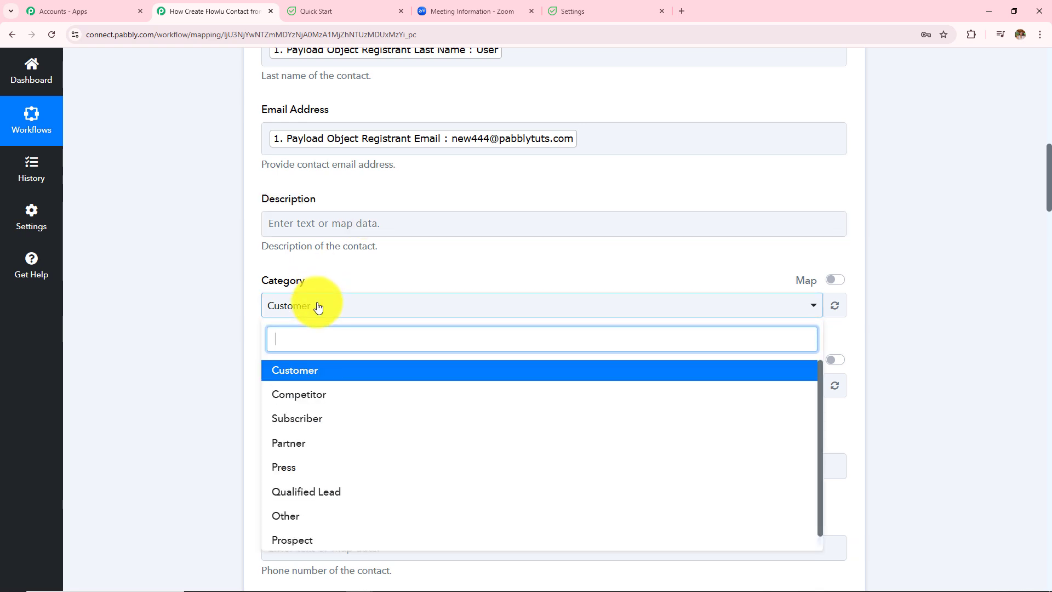
left_click(287, 514)
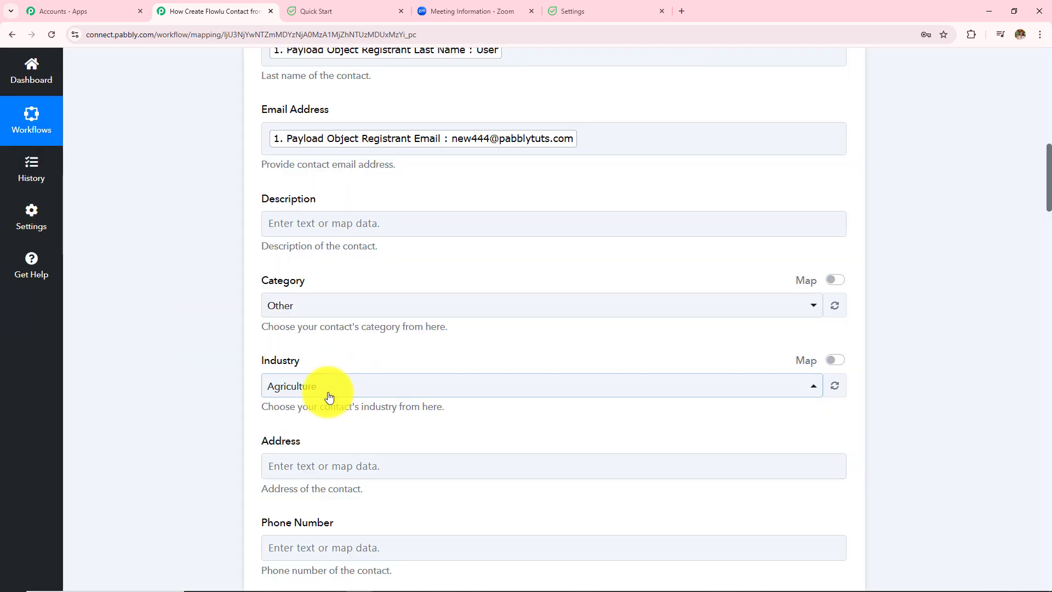
left_click(356, 383)
scroll(357, 315, "down", 3)
scroll(357, 315, "down", 5)
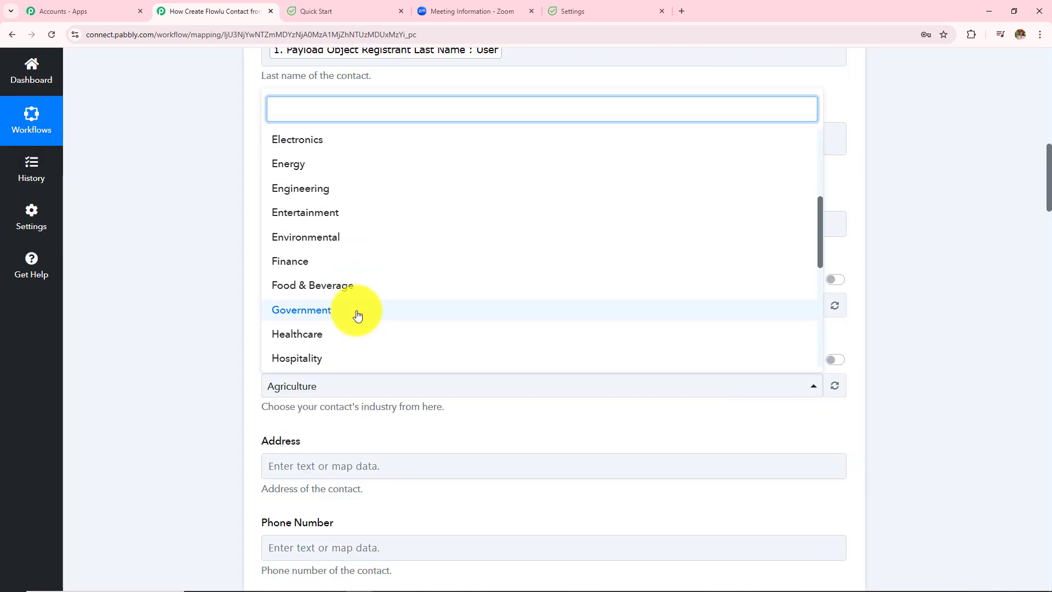
scroll(355, 315, "up", 7)
scroll(353, 315, "down", 3)
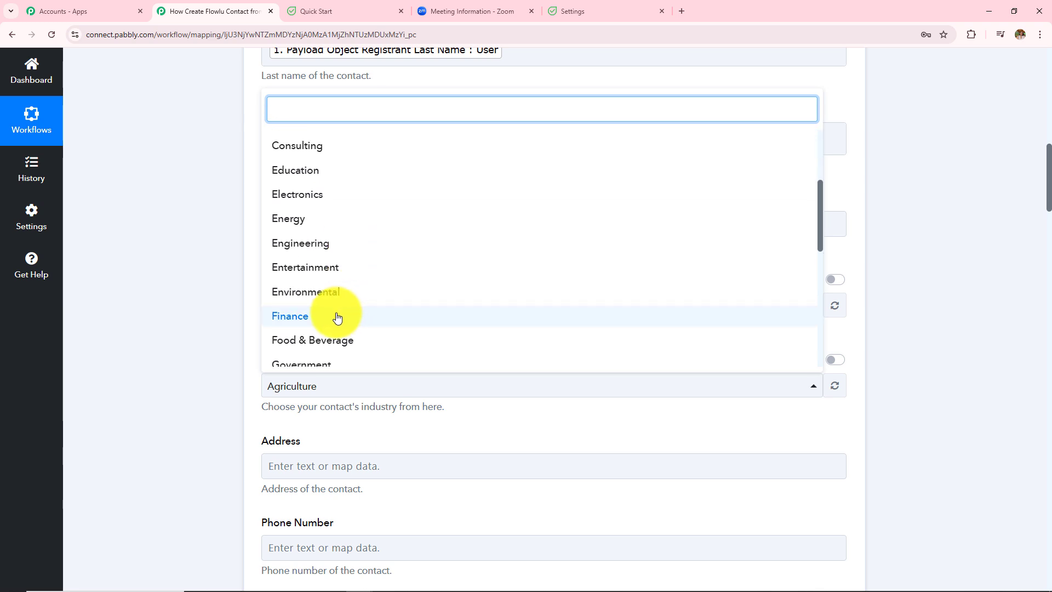
left_click(337, 318)
Step: Map the Zoom registrant's phone into the Phone Number field
scroll(415, 353, "down", 5)
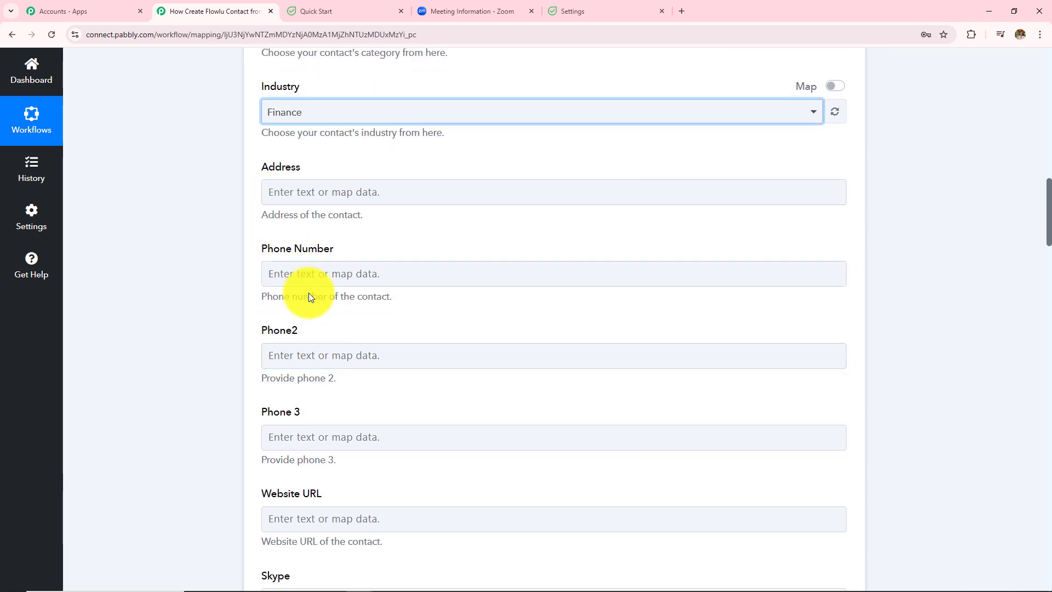
left_click(334, 277)
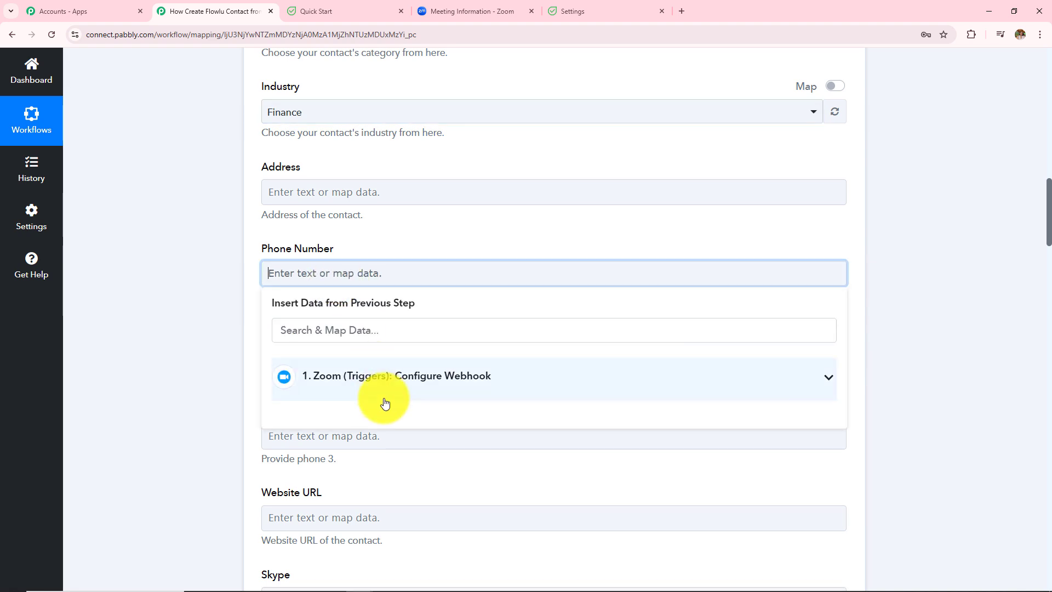
left_click(385, 398)
scroll(471, 378, "down", 6)
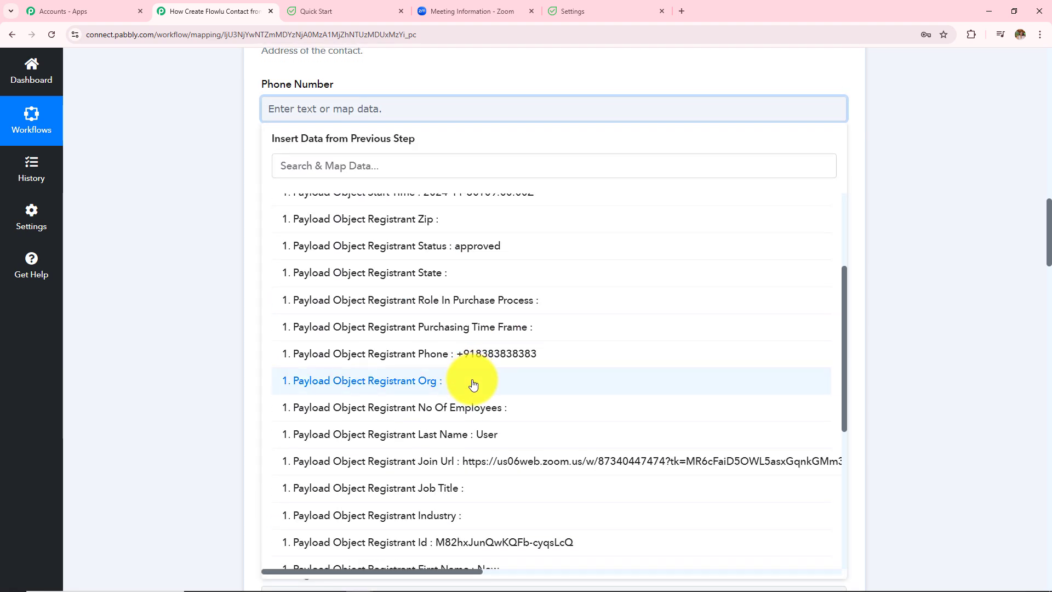
left_click(469, 355)
left_click(183, 285)
Step: Recheck the Email Address mapping options in the Flowlu action
scroll(385, 321, "down", 2)
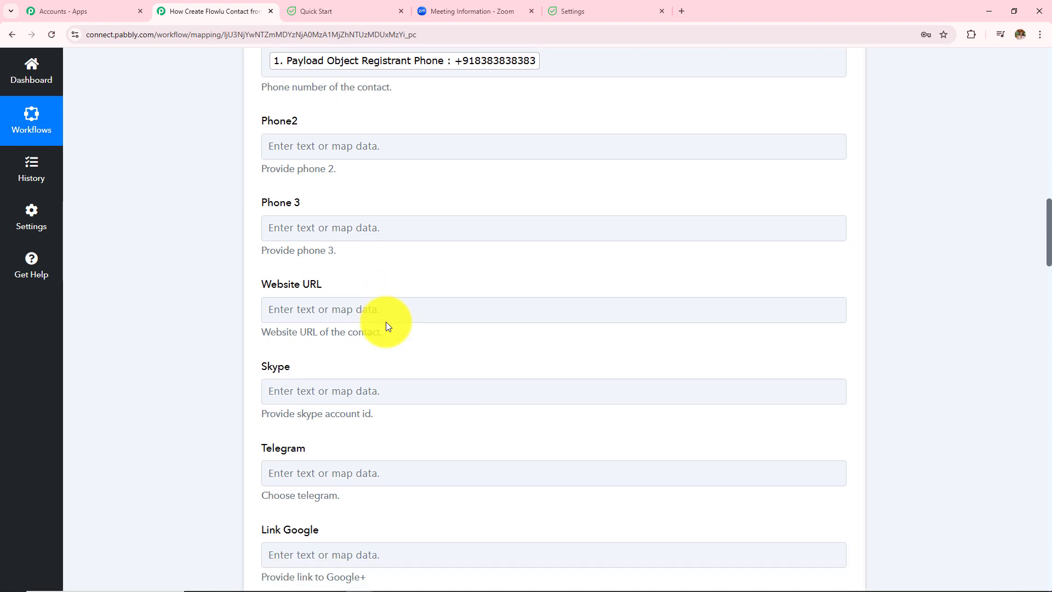
scroll(378, 274, "down", 12)
scroll(368, 225, "up", 5)
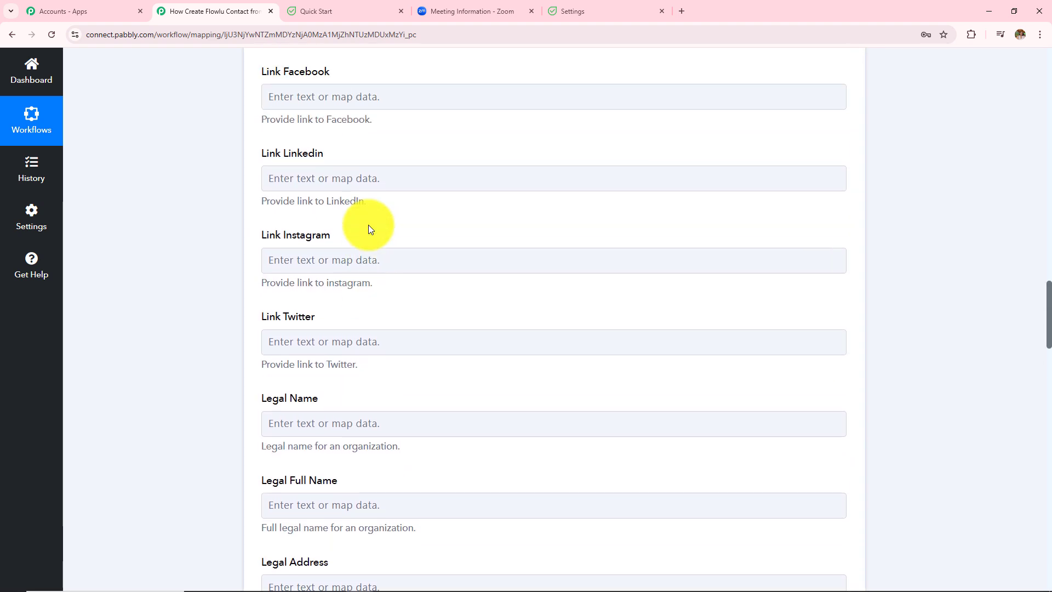
scroll(368, 225, "up", 7)
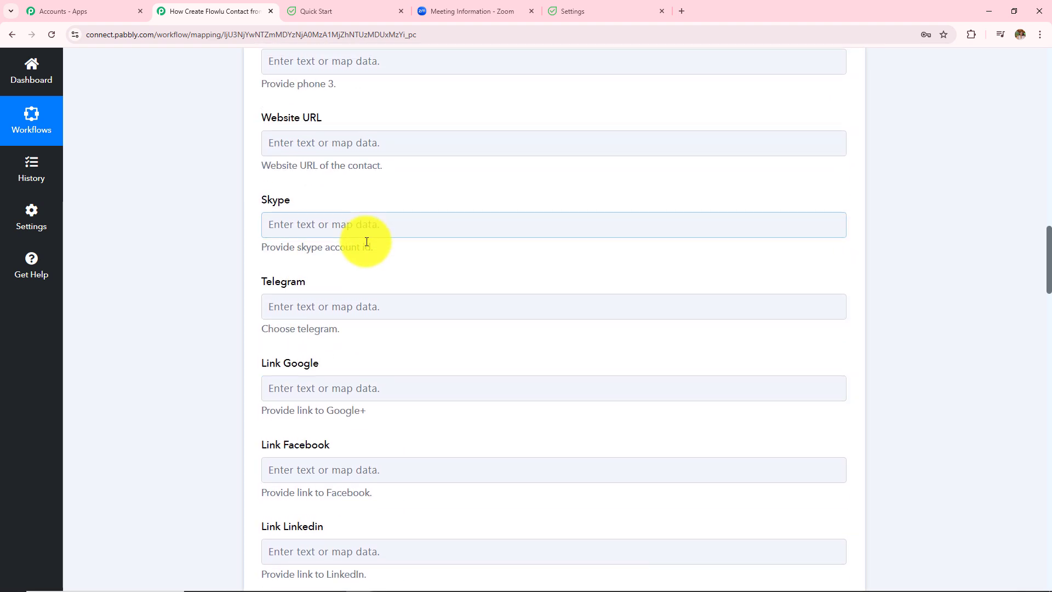
scroll(366, 241, "up", 4)
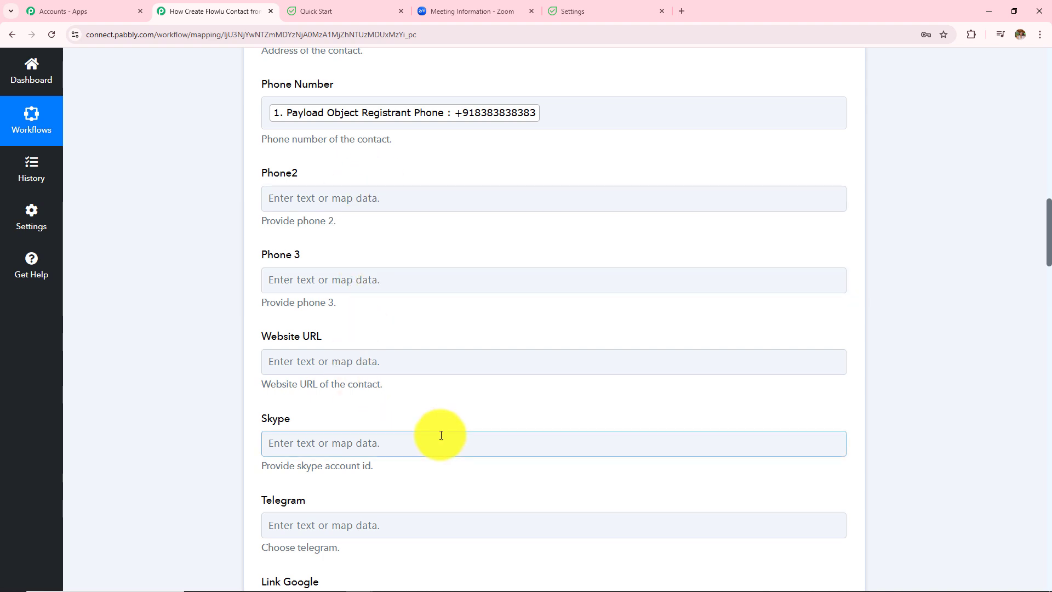
scroll(441, 435, "up", 5)
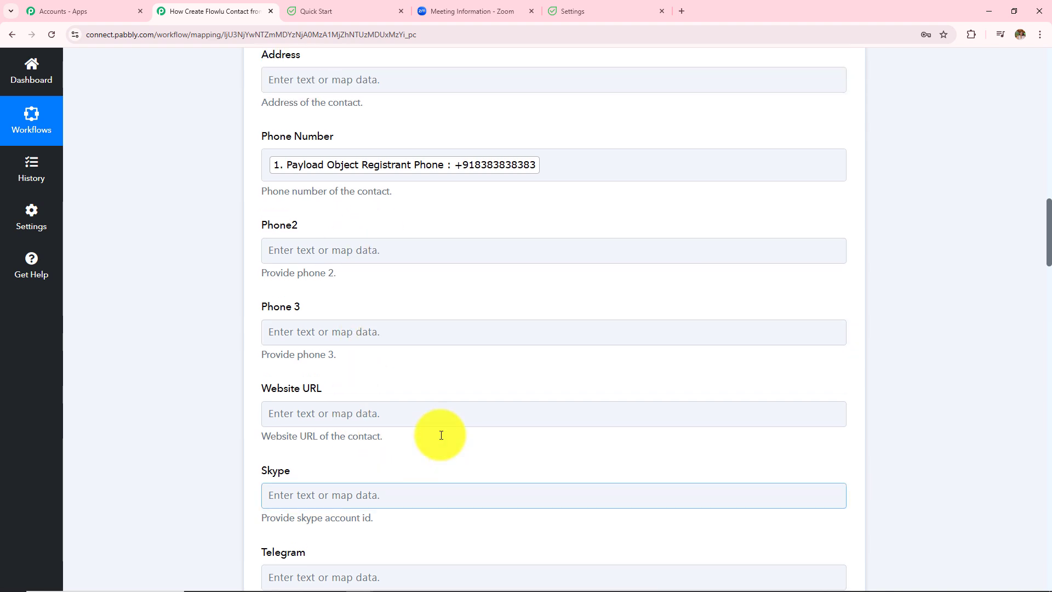
scroll(441, 435, "up", 3)
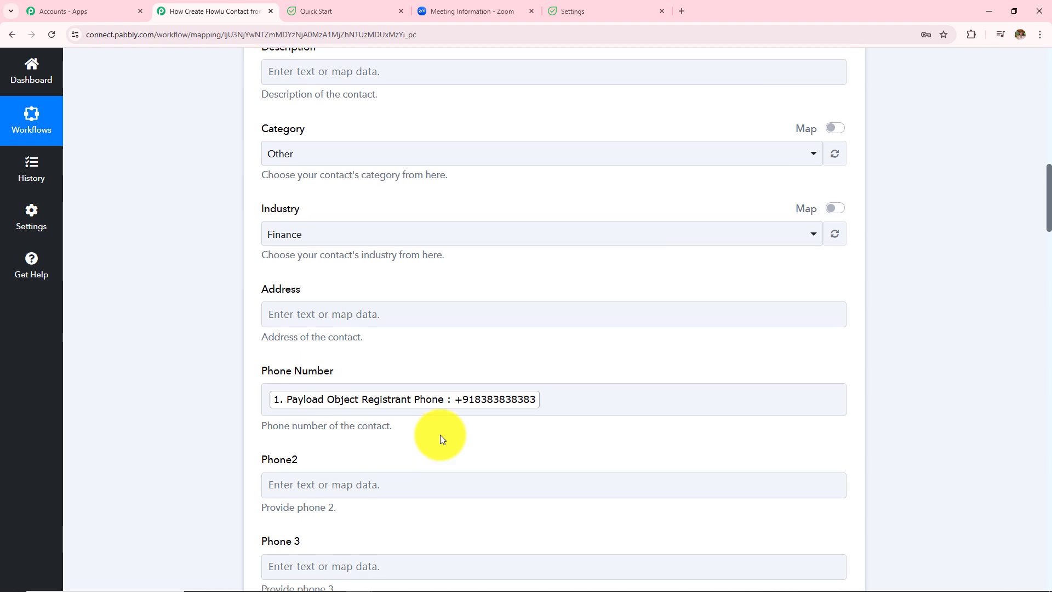
scroll(439, 435, "up", 4)
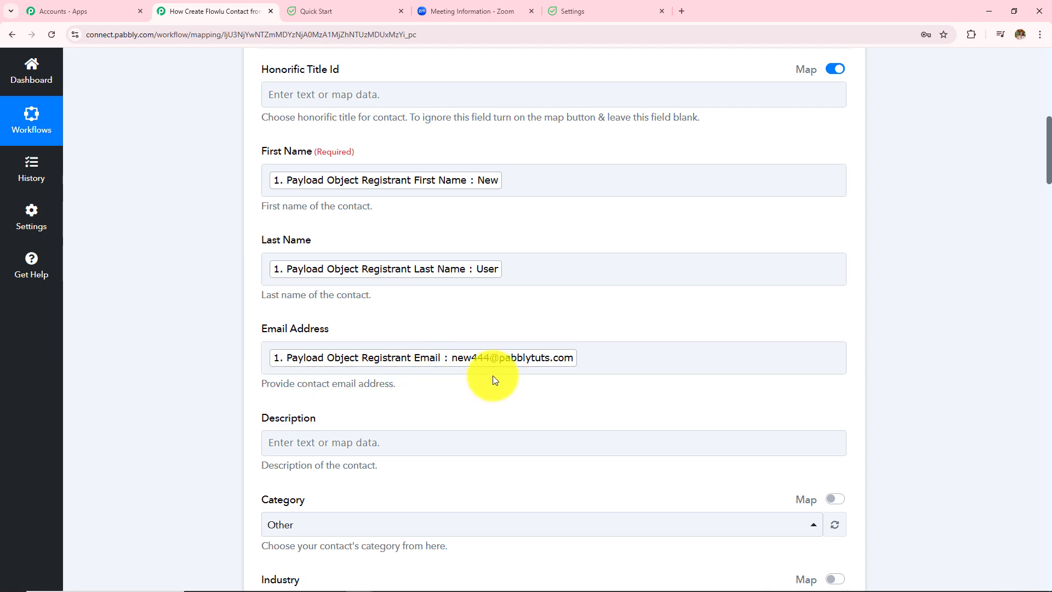
left_click(604, 357)
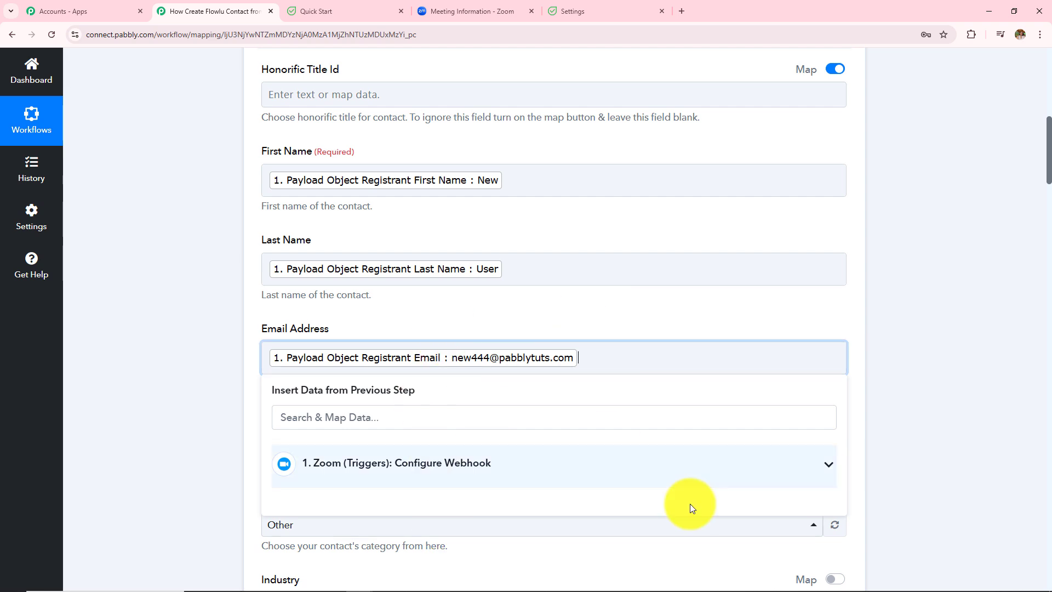
left_click(919, 347)
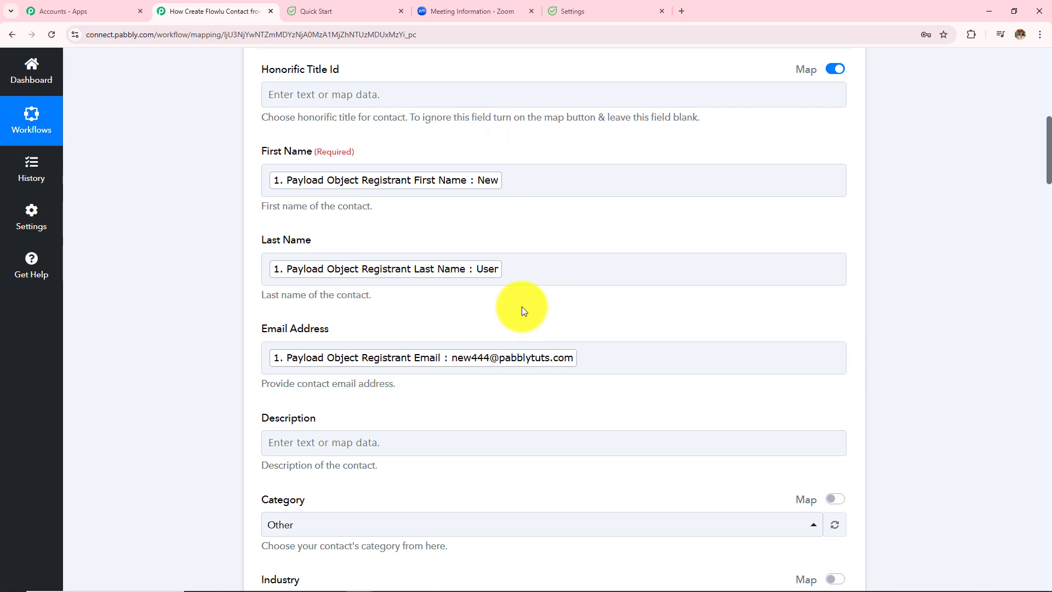
scroll(518, 354, "down", 20)
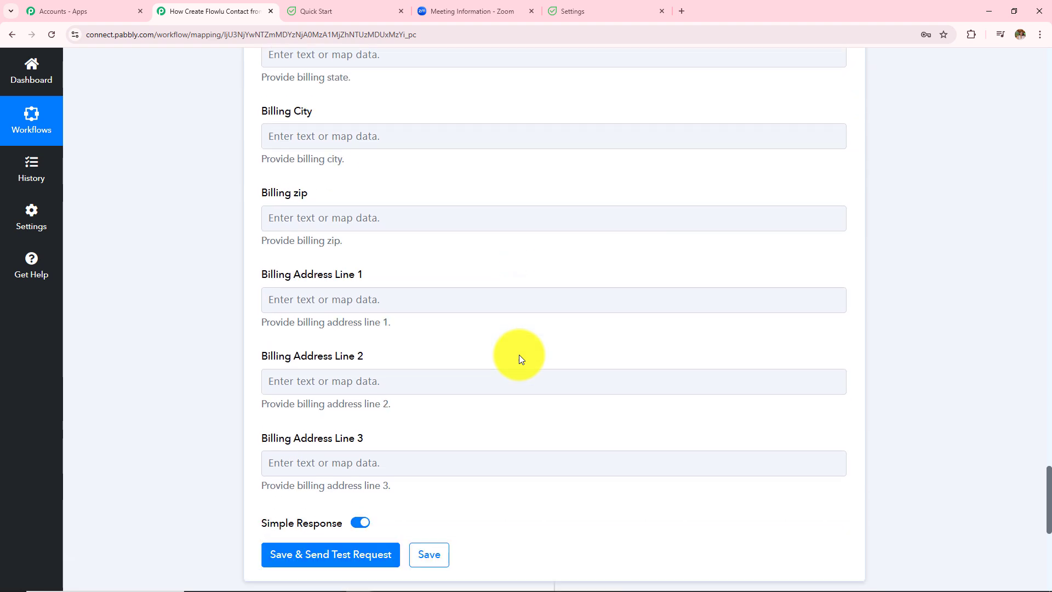
scroll(518, 359, "down", 3)
Step: Save the Flowlu action, send a test request and review the returned ids 20 and 27
left_click(325, 356)
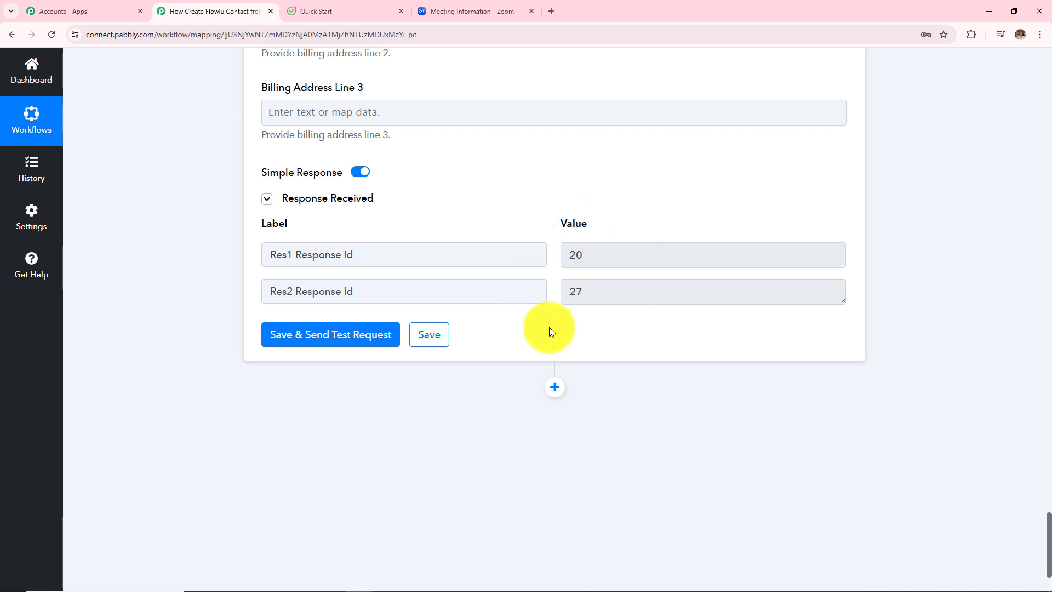
left_click(594, 253)
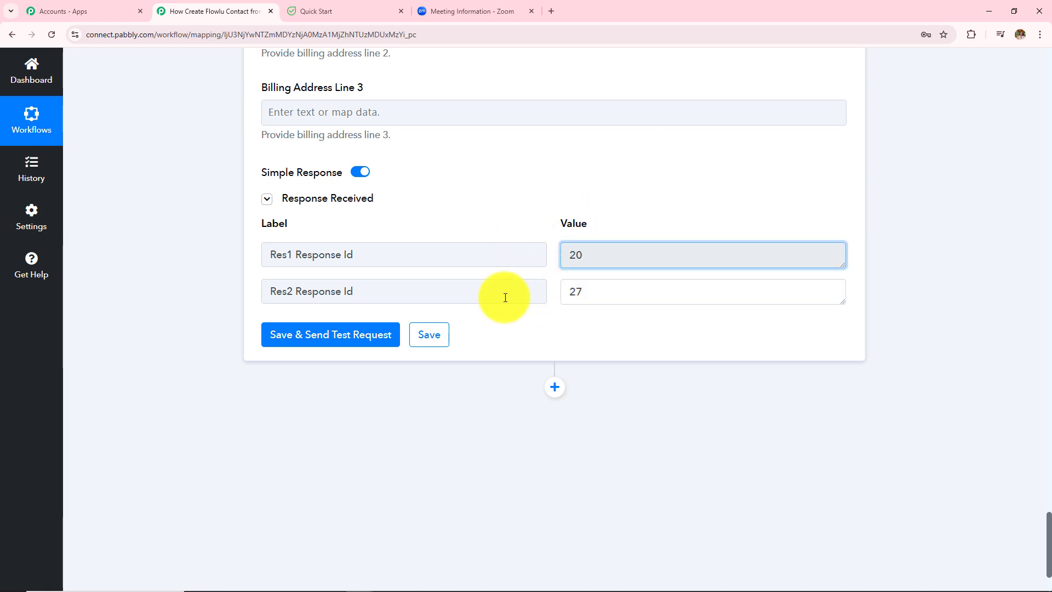
left_click_drag(589, 294, 505, 298)
left_click(647, 391)
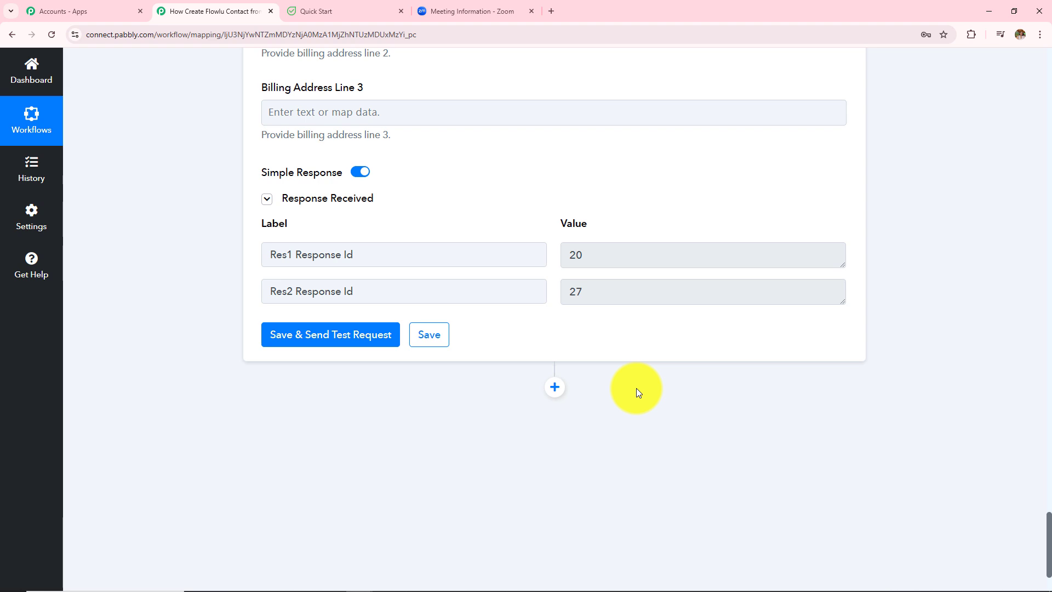
left_click(339, 11)
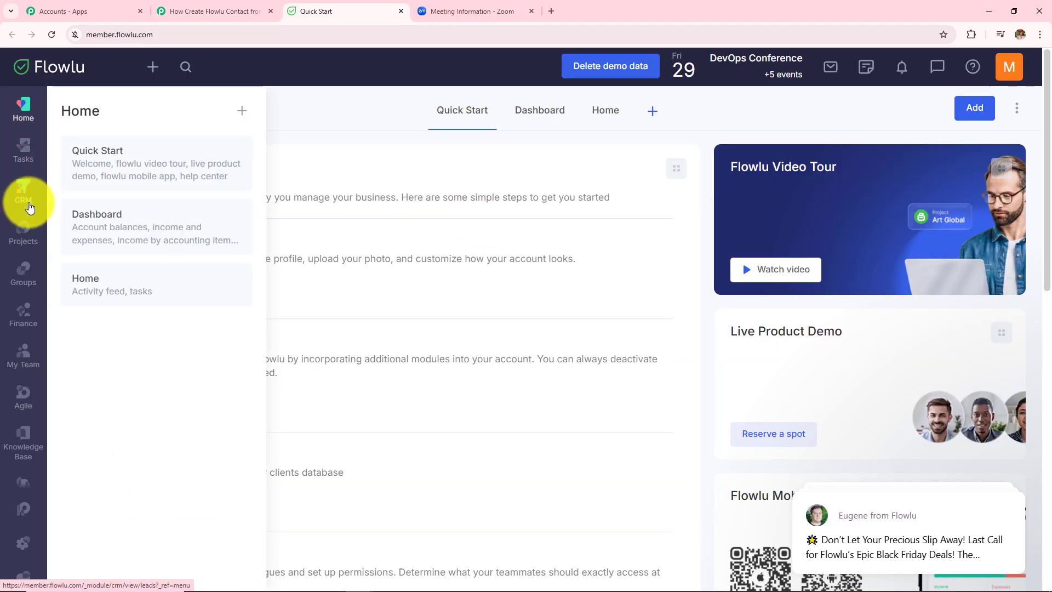
Step: Open the New User contact in Flowlu CRM and verify its Other category and Finance industry
mouse_move(30, 208)
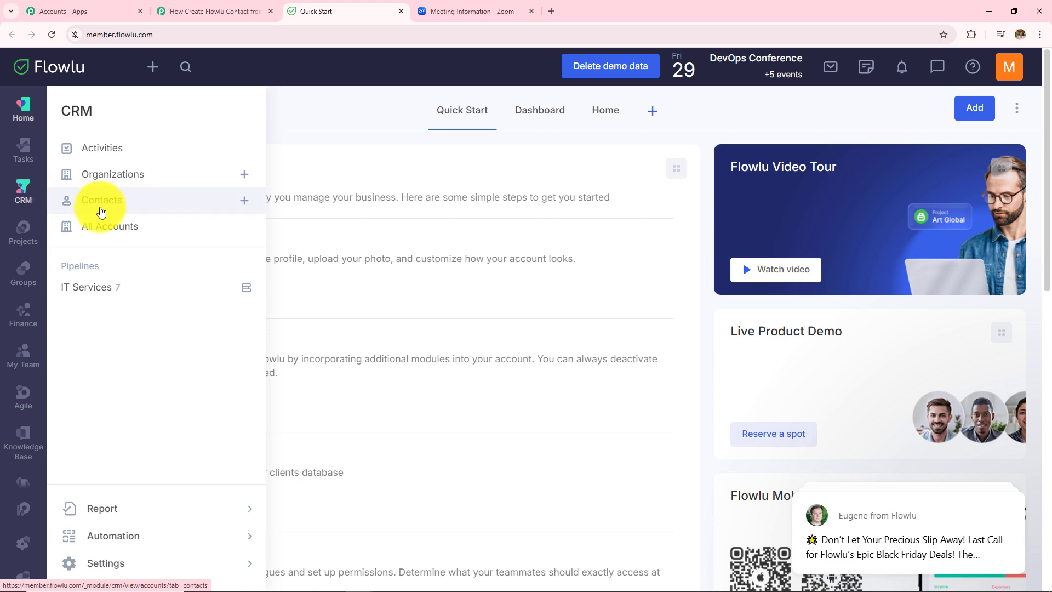
left_click(102, 200)
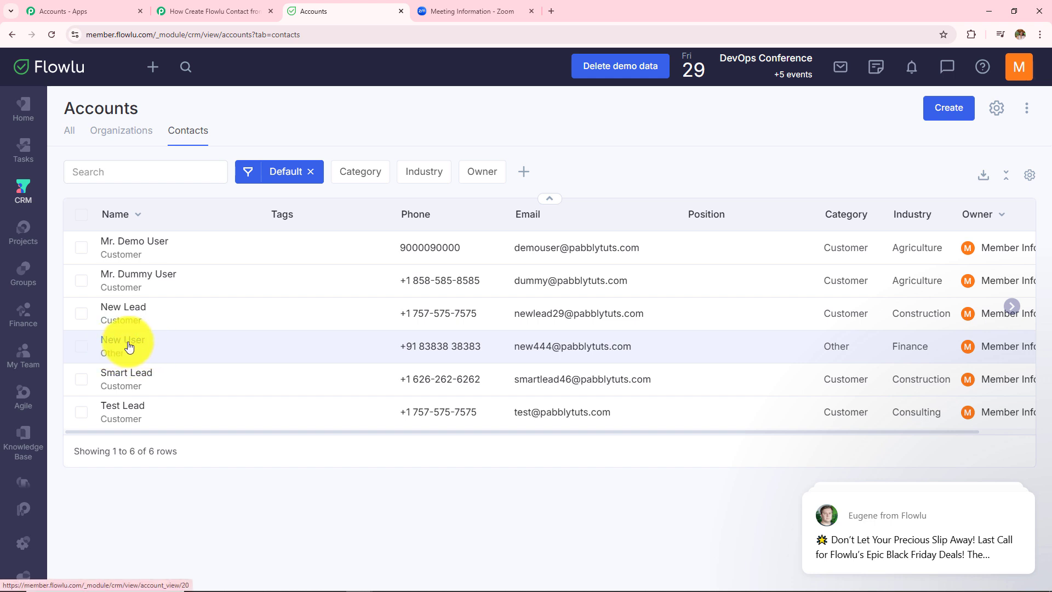
left_click(129, 346)
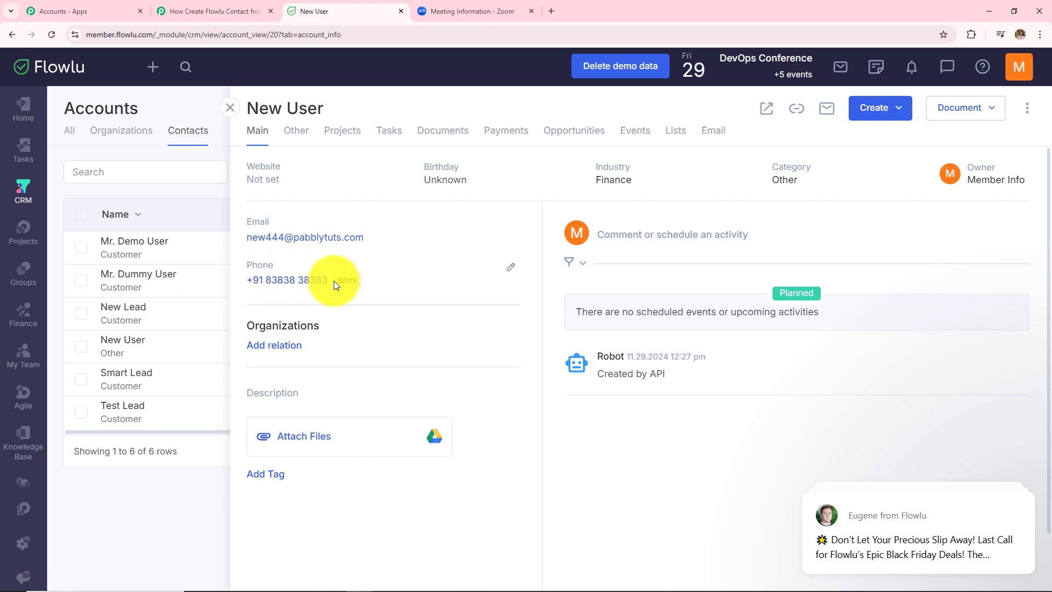
left_click_drag(769, 169, 810, 195)
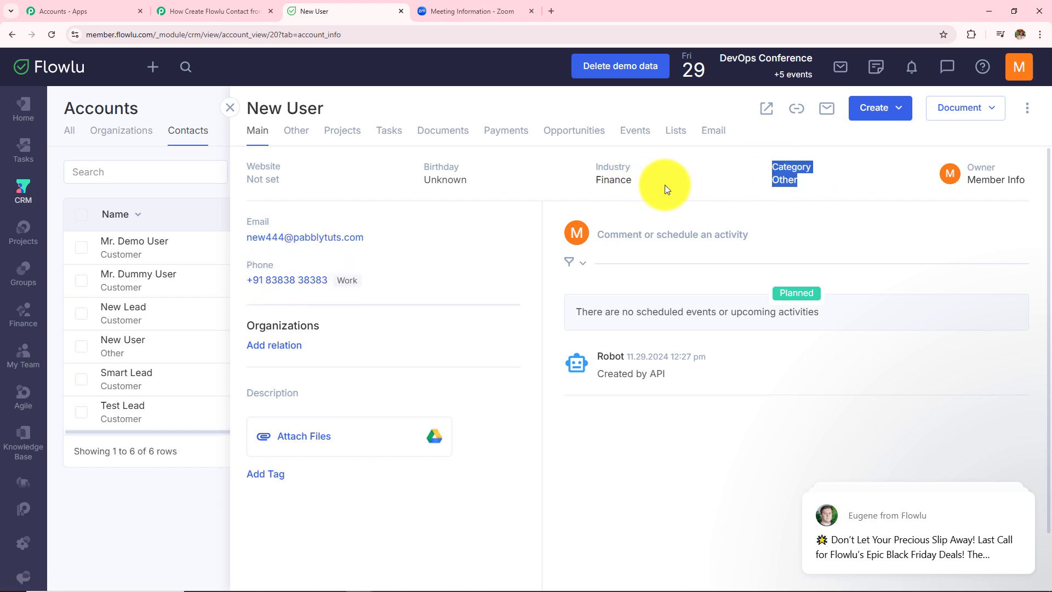
left_click_drag(591, 166, 654, 196)
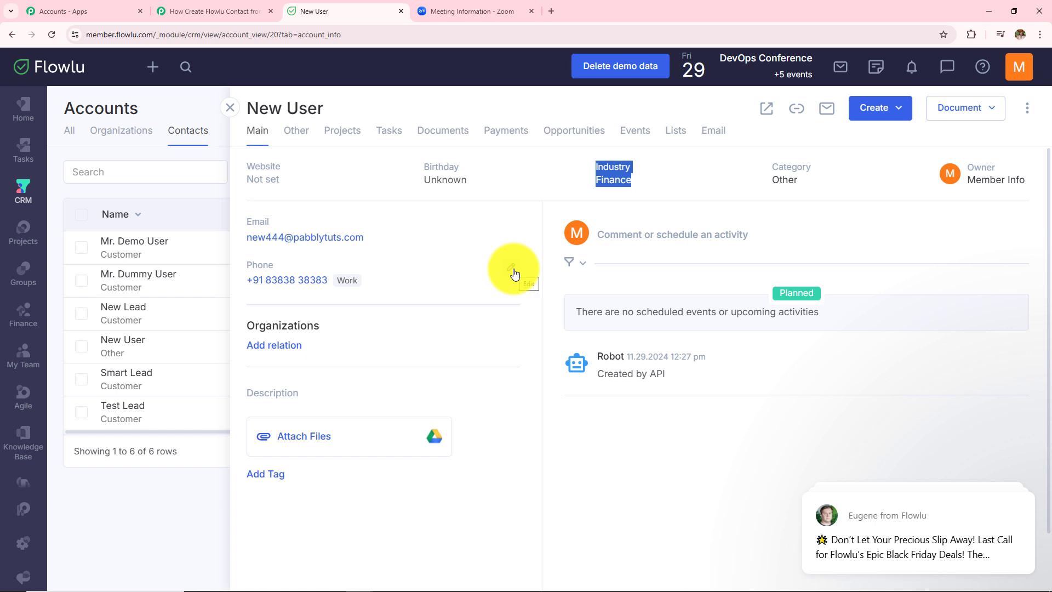
Step: Copy the Zoom meeting's registration link and open it in a new tab
left_click(442, 10)
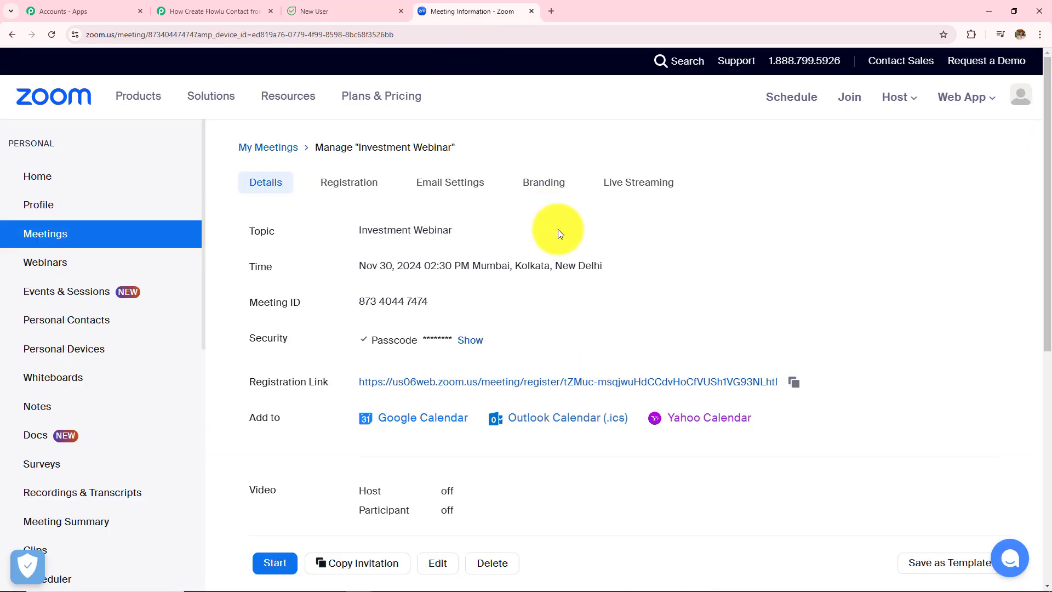
left_click(794, 383)
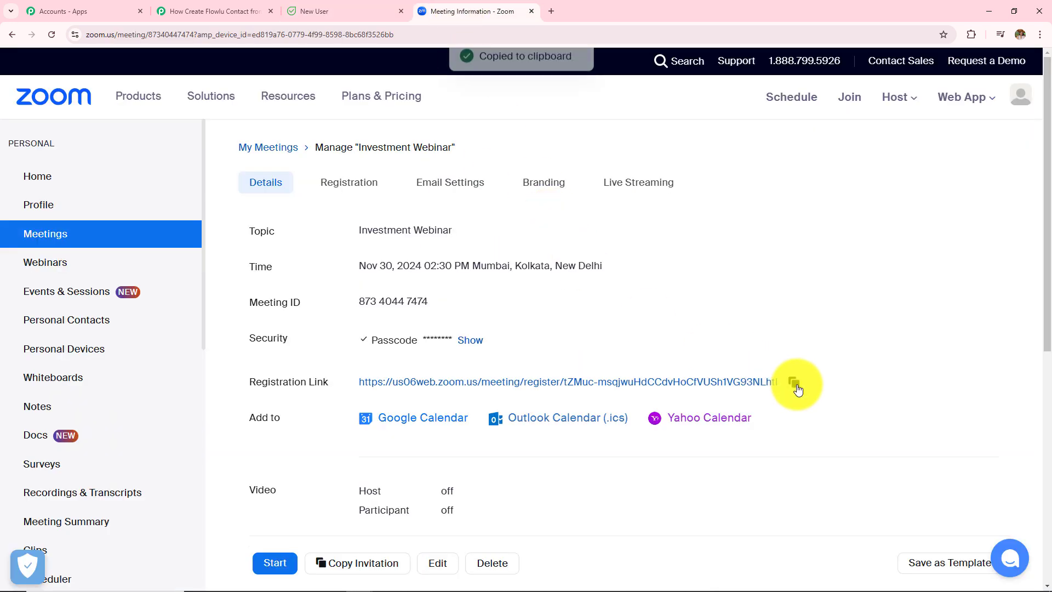
left_click(551, 11)
left_click(560, 34)
key("ctrl+v")
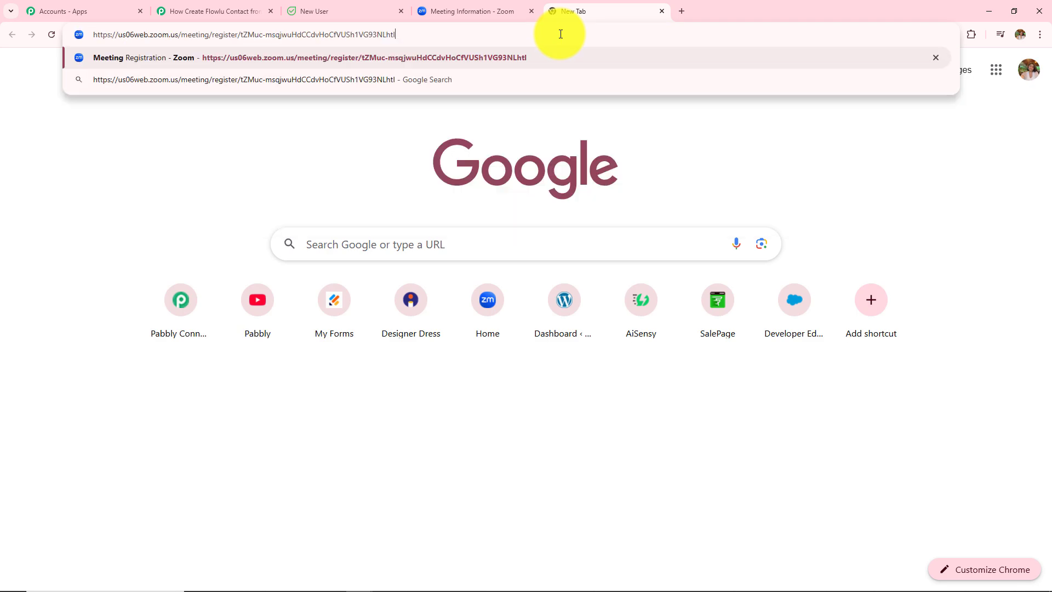
key("Return")
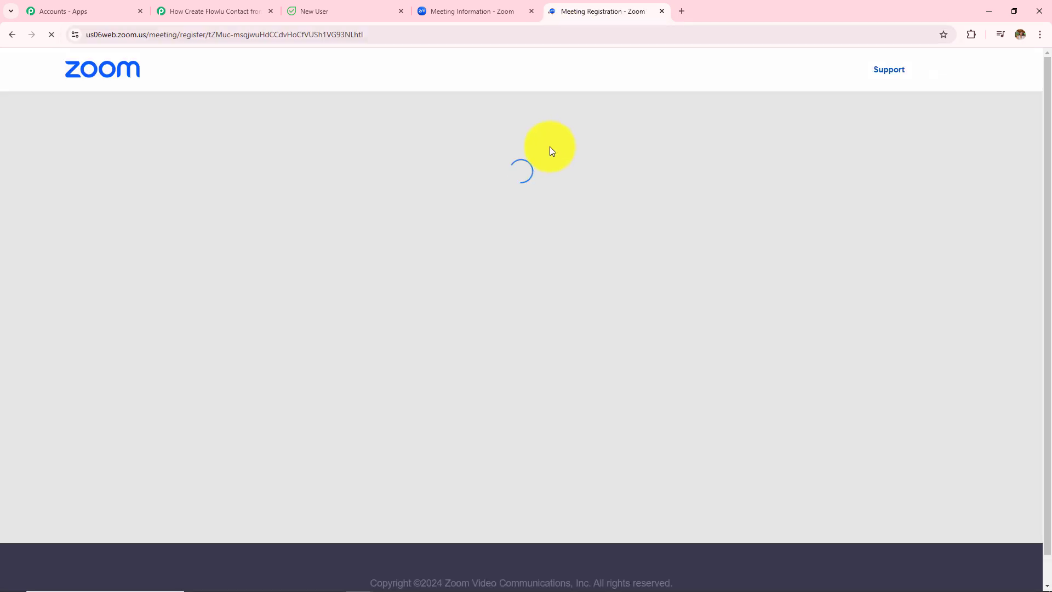
Step: Register with first name 'Latest', an updated email and a new phone number
scroll(520, 211, "down", 2)
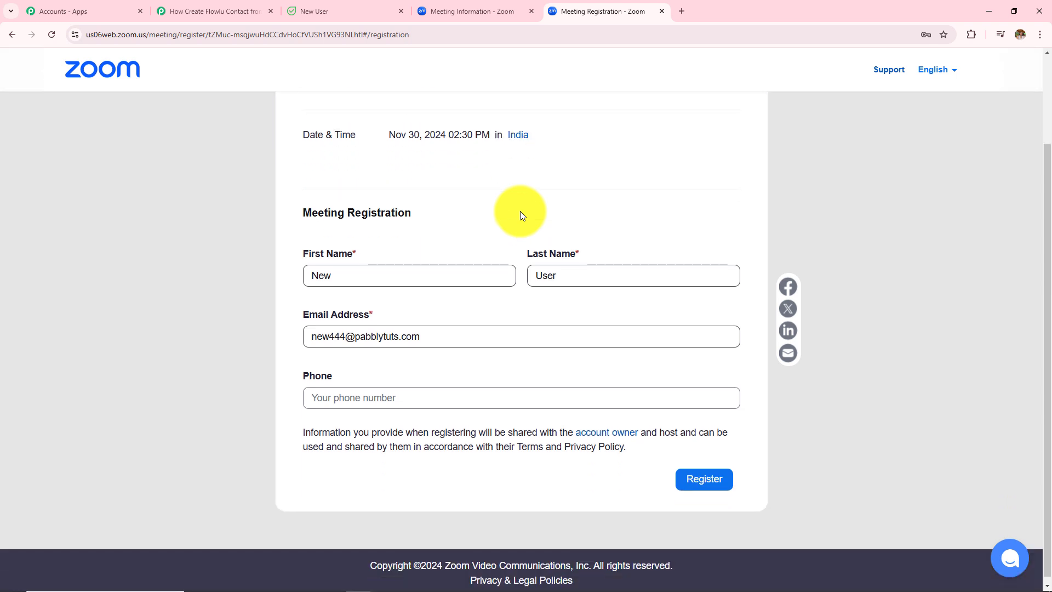
left_click_drag(394, 275, 199, 284)
type("L")
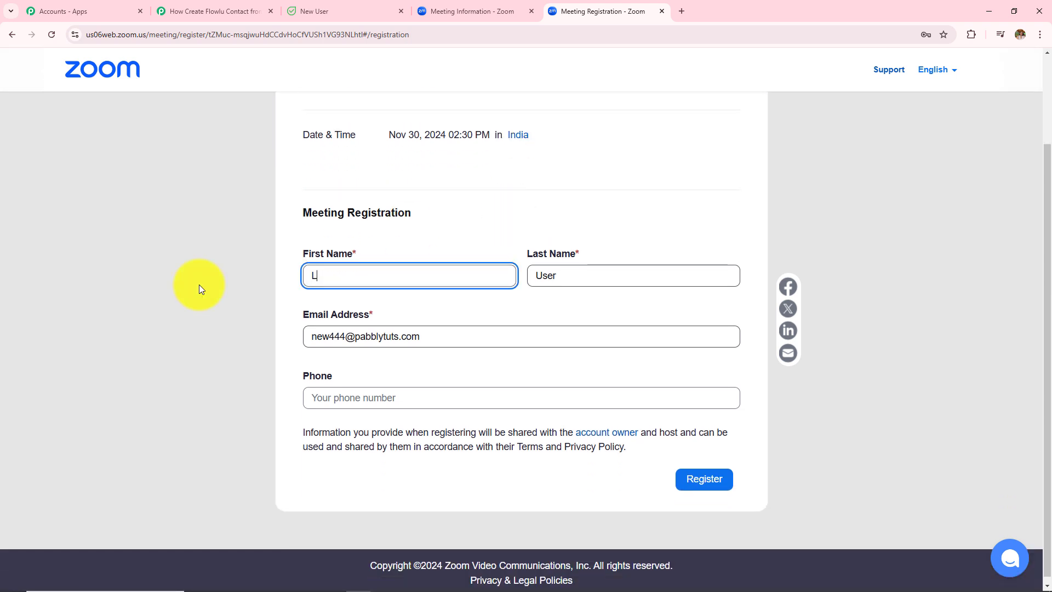
type("atest")
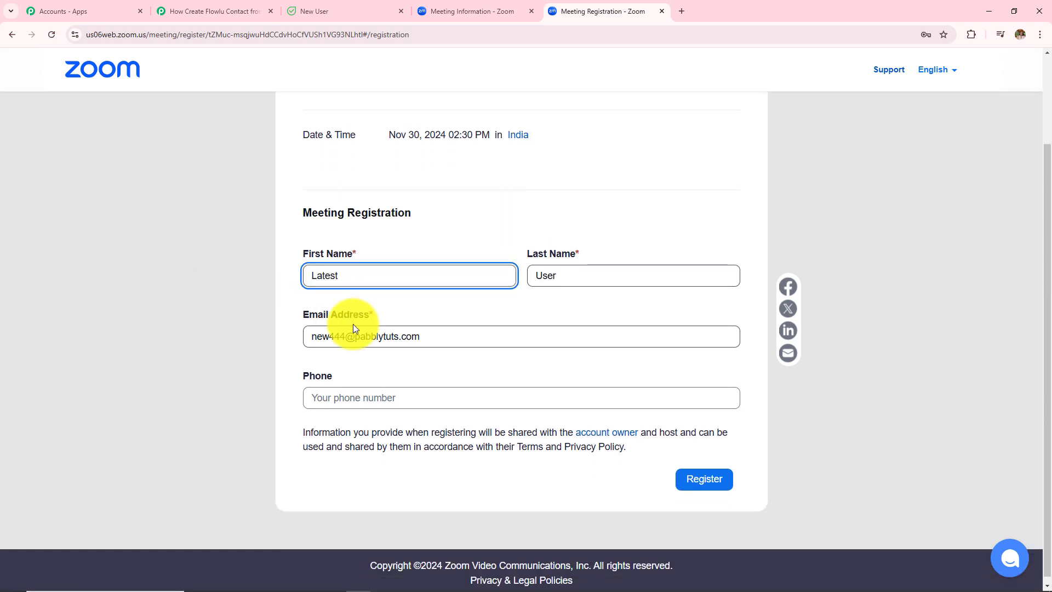
left_click_drag(346, 336, 265, 334)
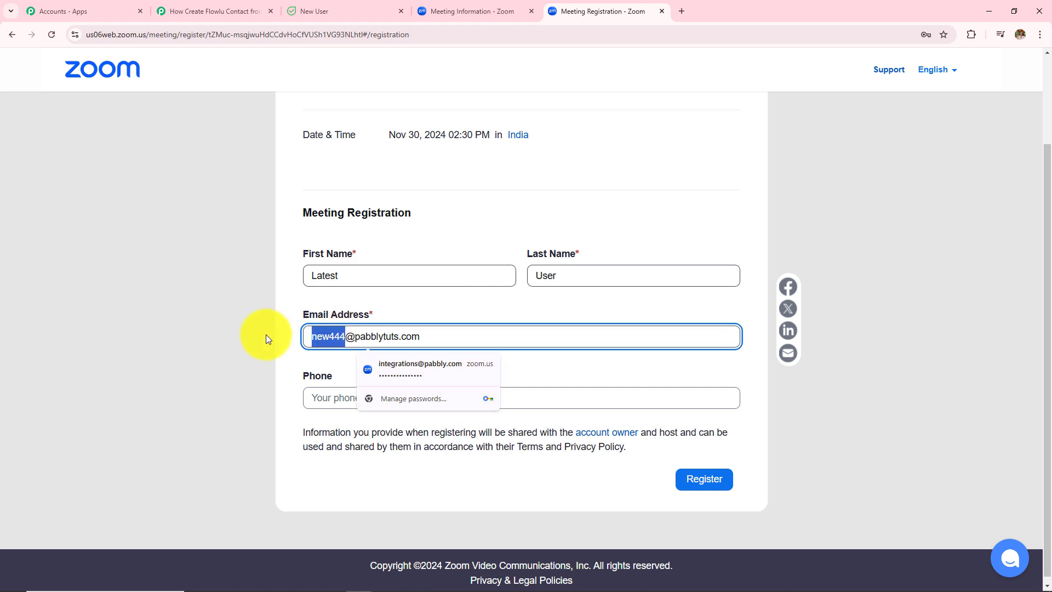
type("latest")
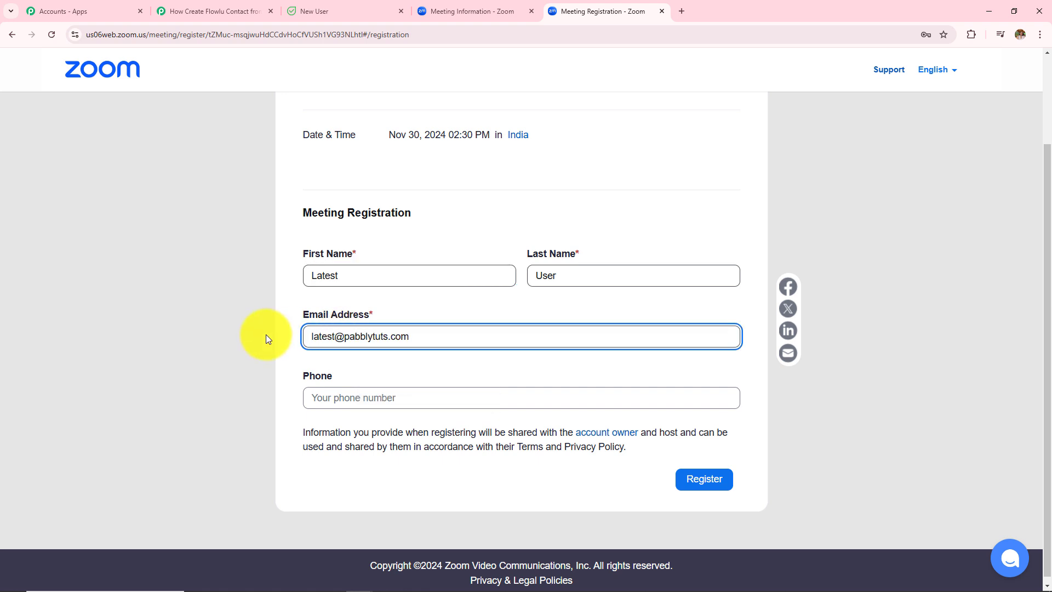
left_click(355, 389)
type("+")
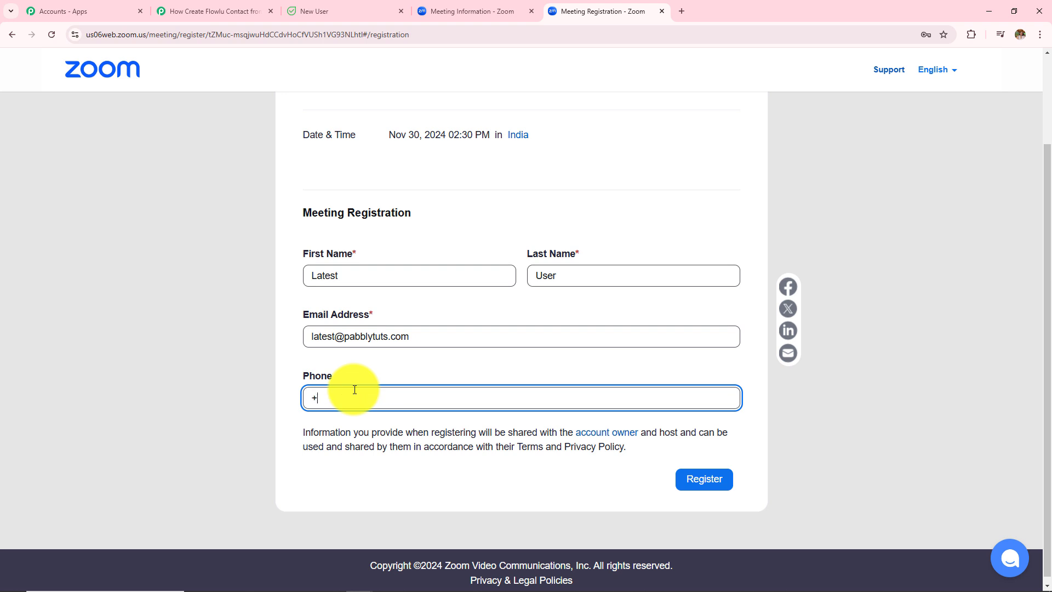
type("917373737373")
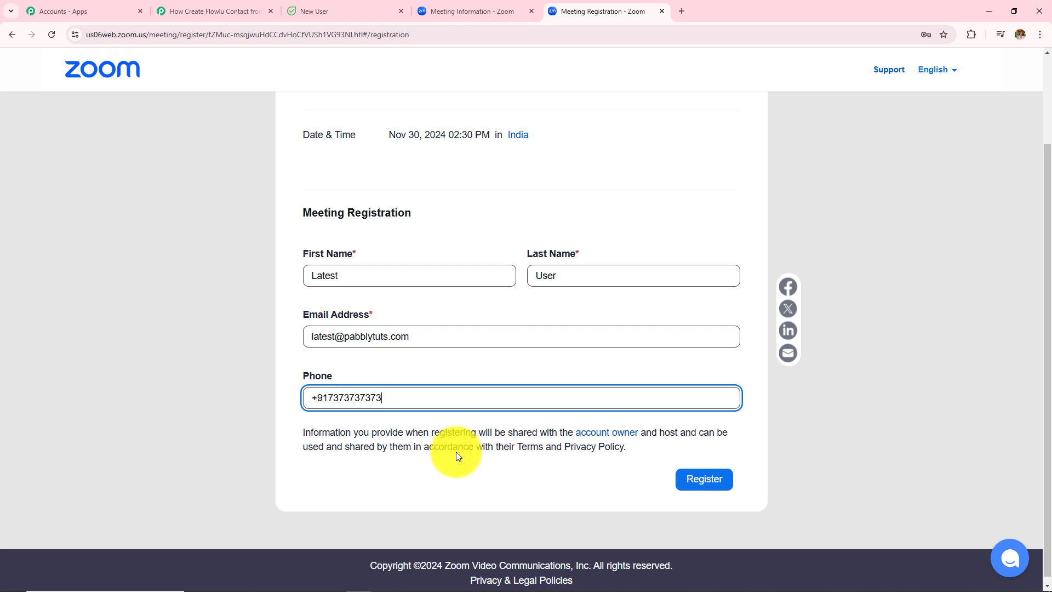
left_click(707, 482)
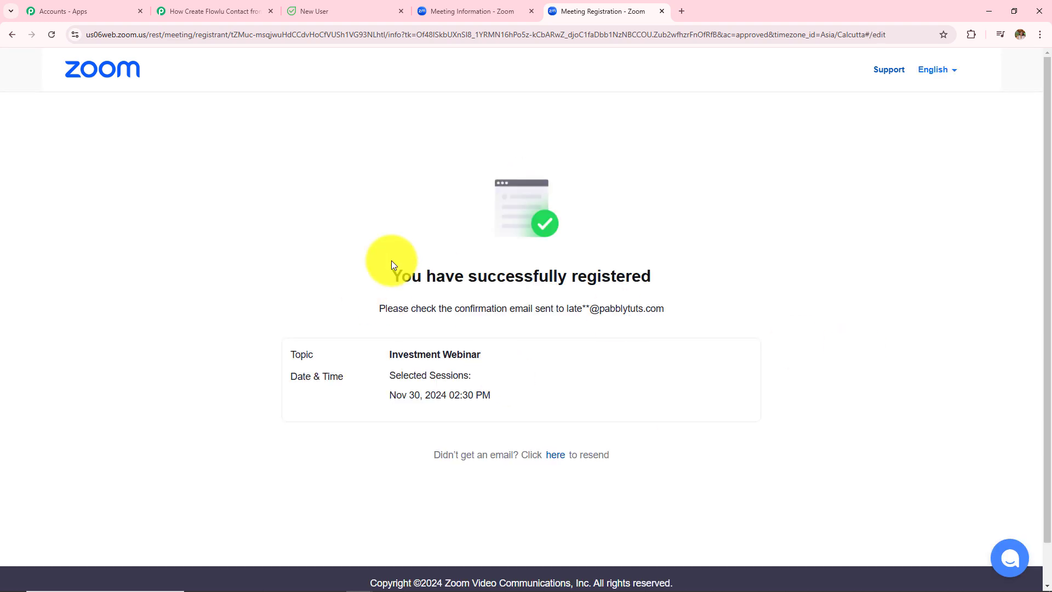
left_click_drag(386, 260, 809, 441)
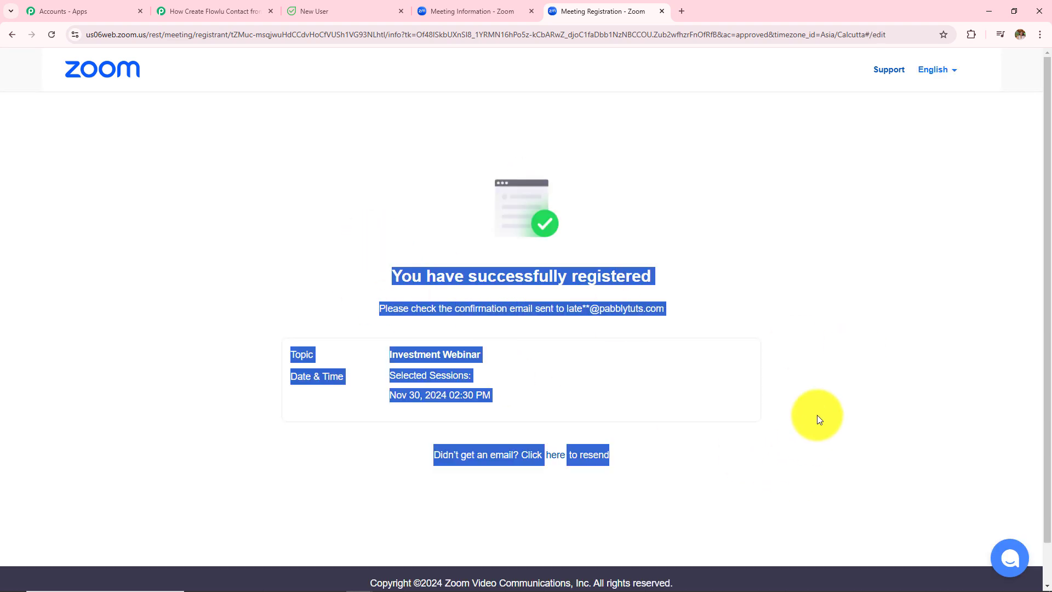
Step: Reload Flowlu's contacts list and open the newly created Latest User contact
left_click(345, 11)
left_click(233, 109)
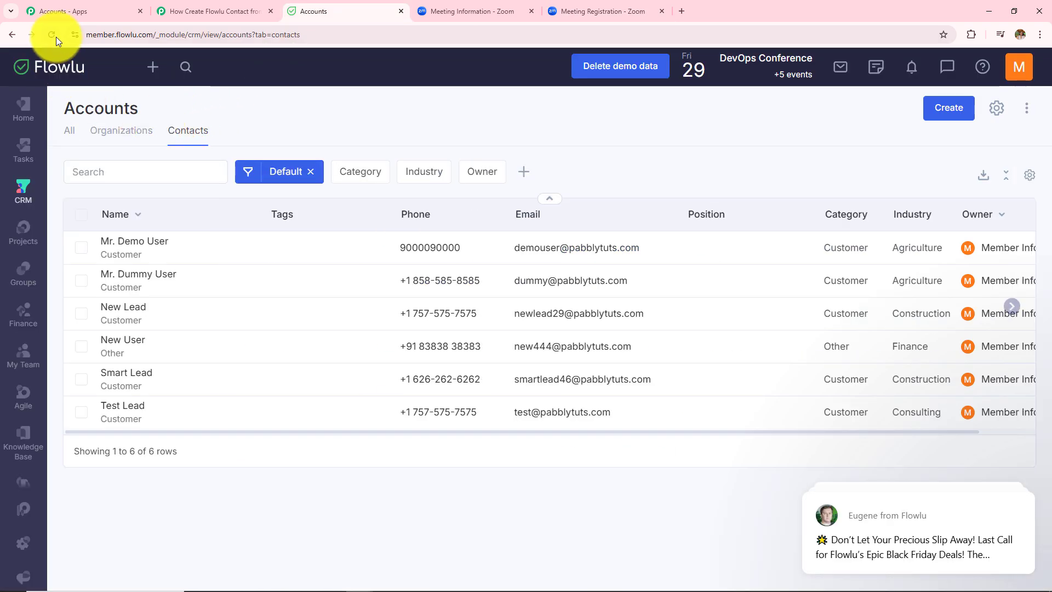
left_click(55, 36)
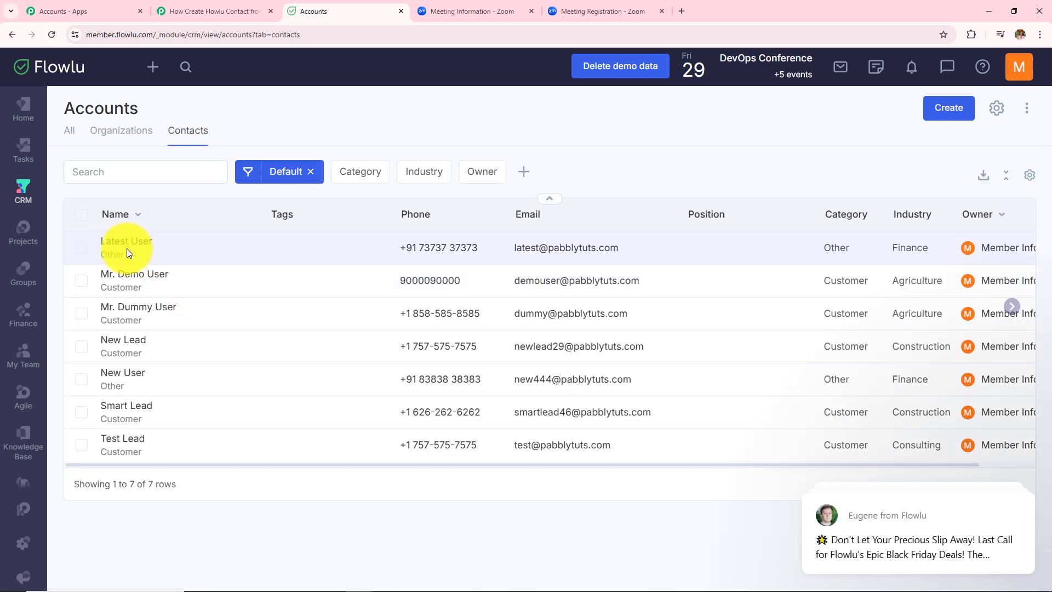
left_click(134, 242)
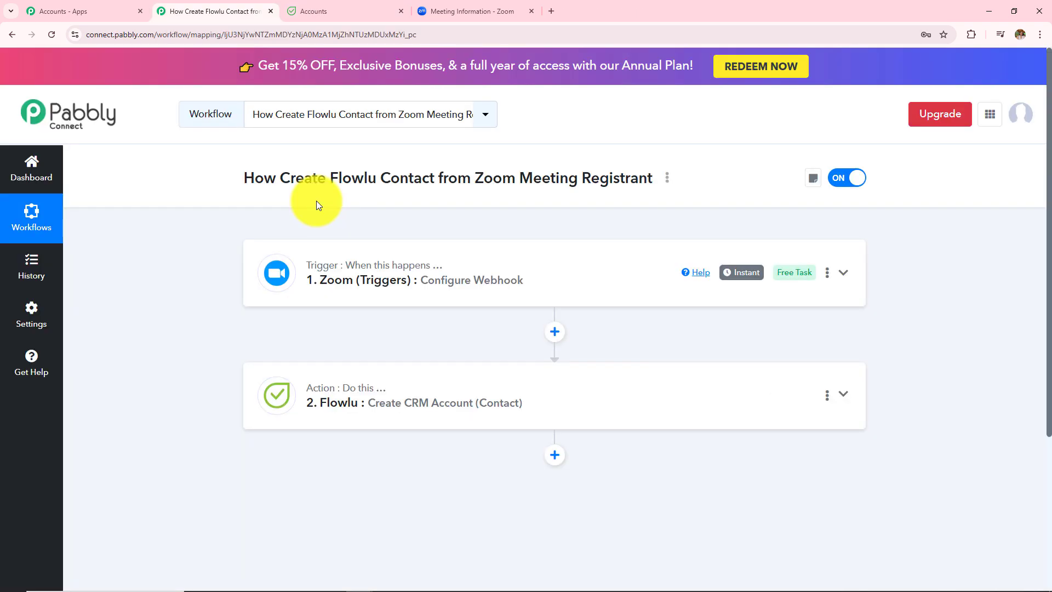
Step: Expand and review the Zoom trigger step's settings
left_click(409, 282)
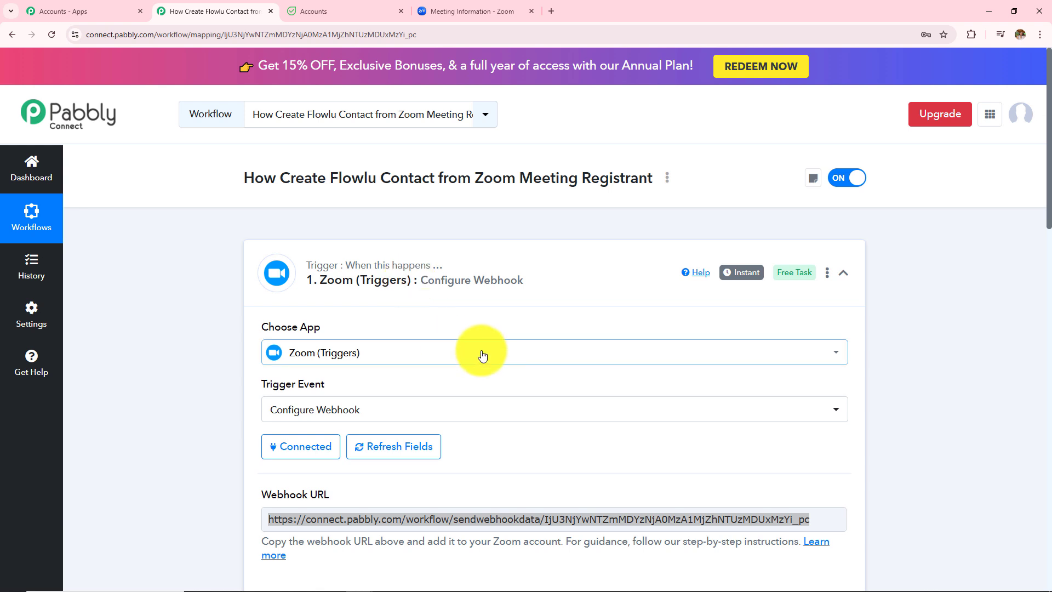
scroll(481, 353, "down", 4)
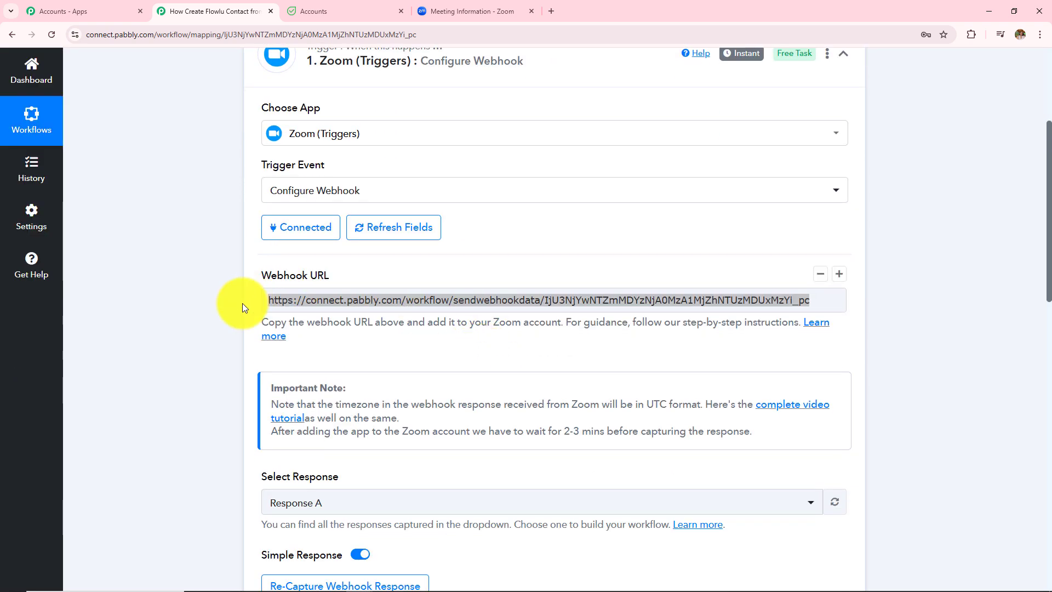
scroll(465, 315, "down", 6)
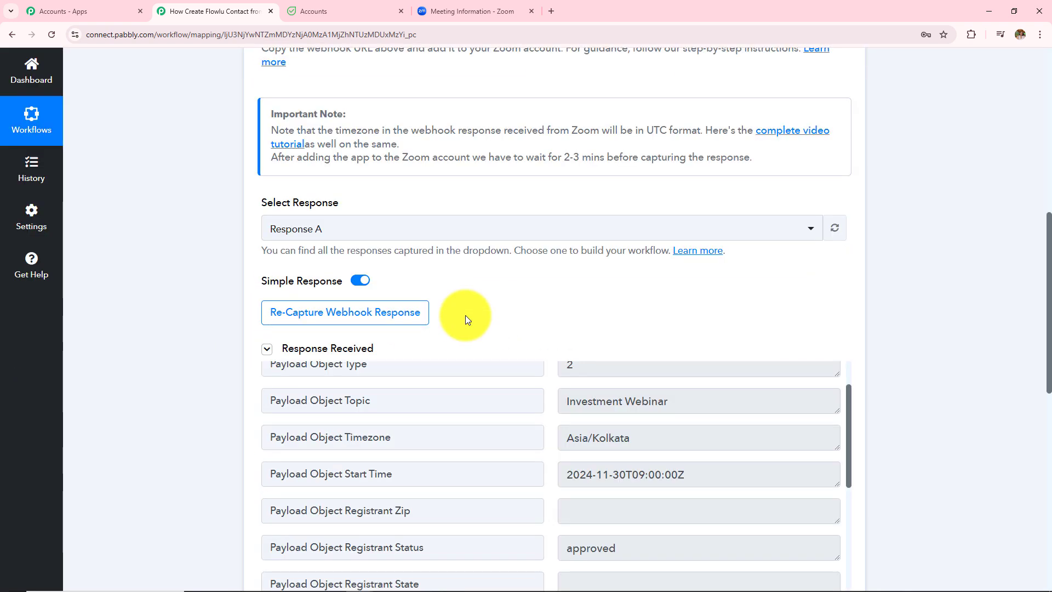
scroll(702, 268, "down", 2)
scroll(667, 345, "down", 9)
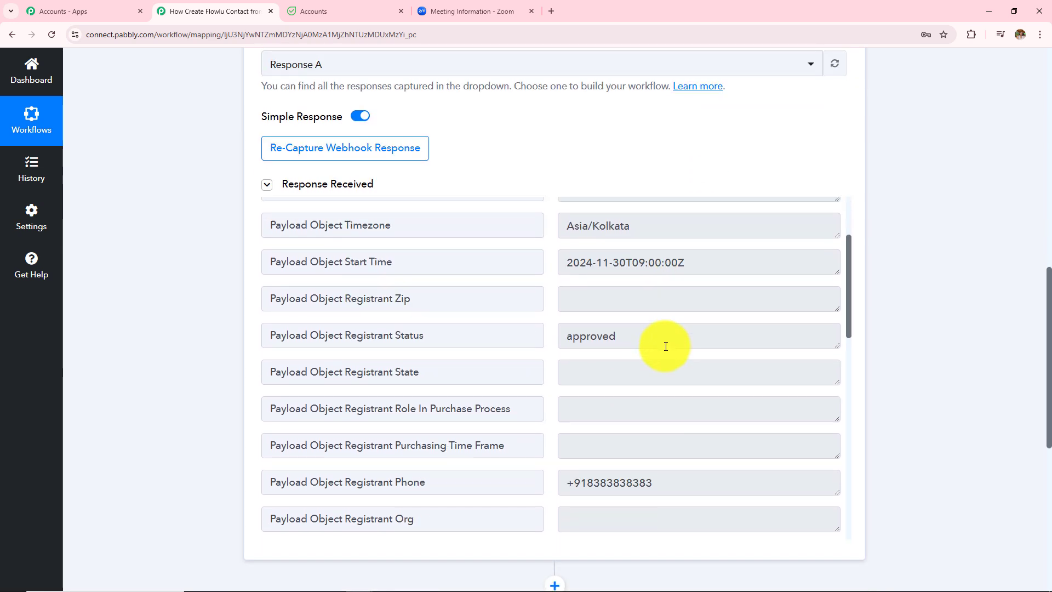
scroll(958, 271, "down", 7)
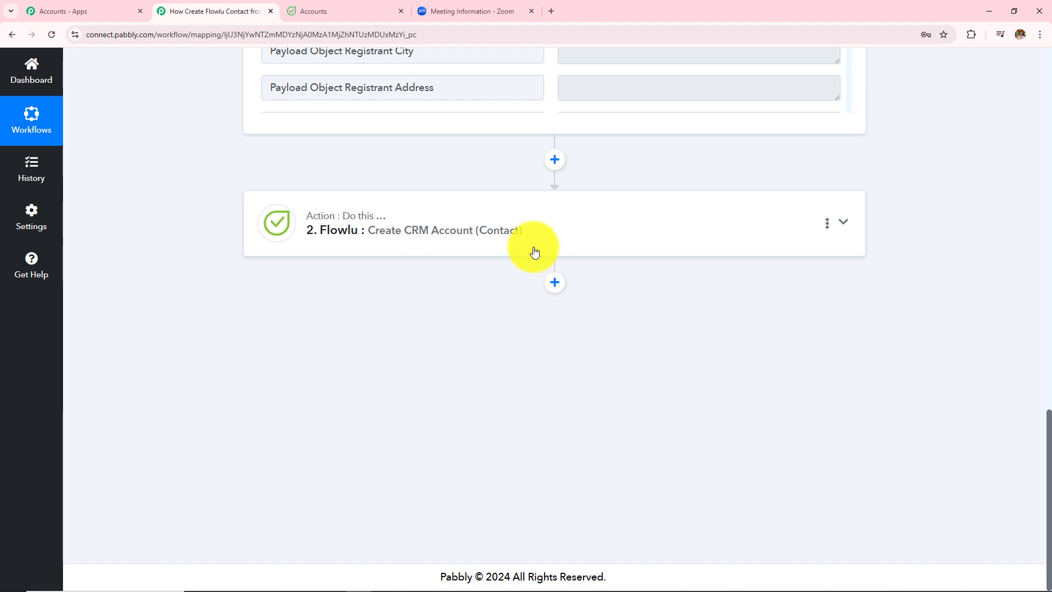
Step: Save the Flowlu contact action and send a test request, then check Flowlu's contacts
left_click(510, 228)
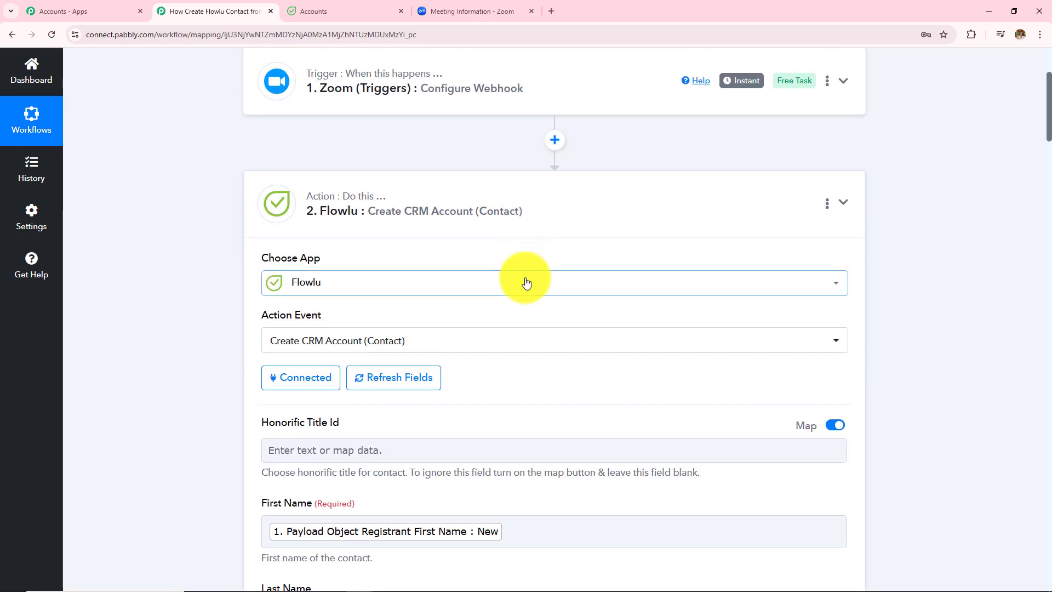
scroll(526, 282, "down", 8)
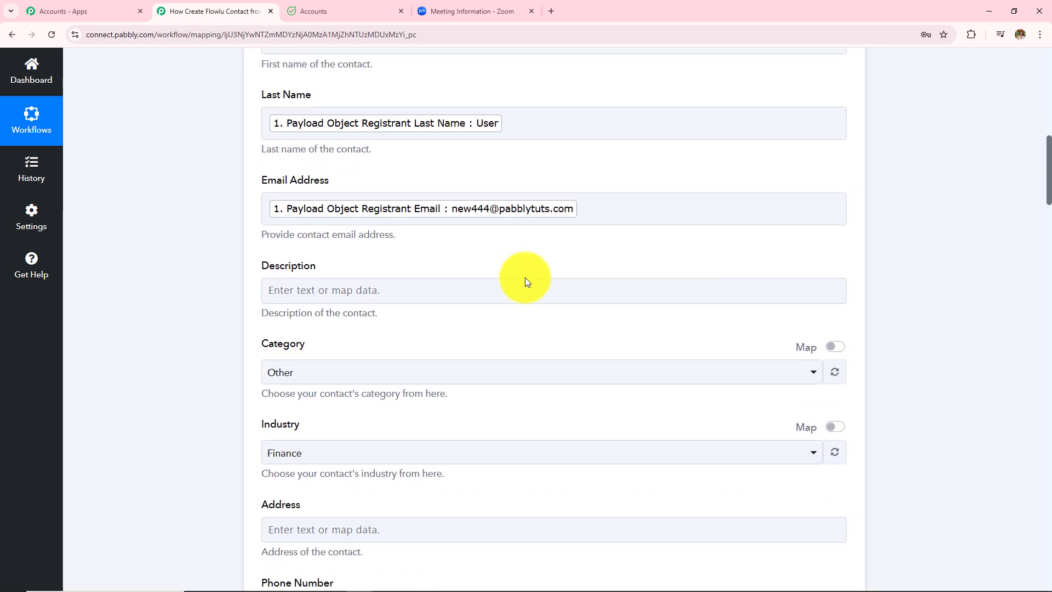
scroll(525, 277, "down", 20)
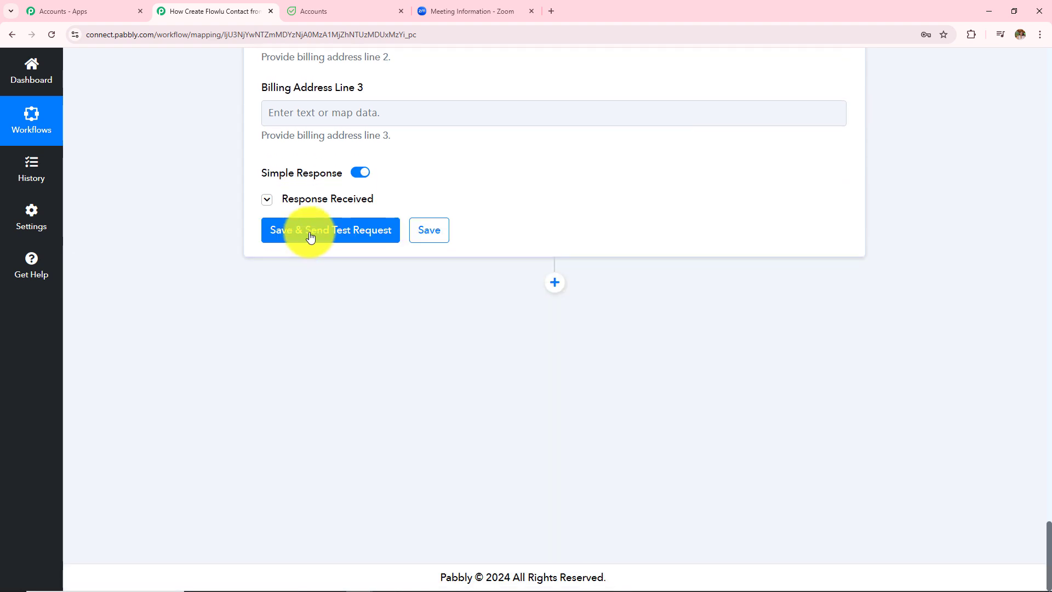
left_click(320, 203)
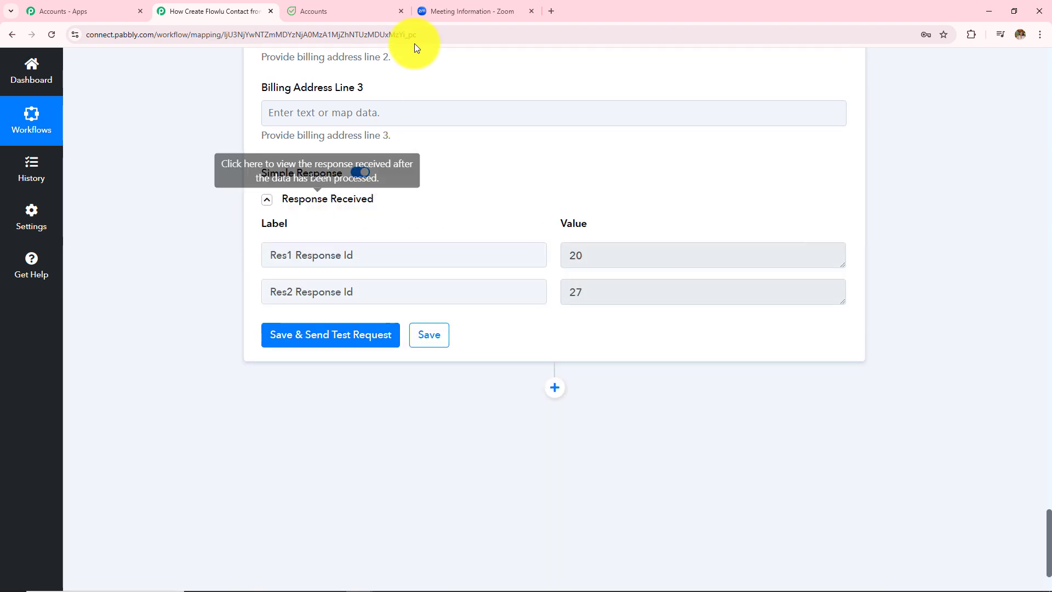
left_click(321, 11)
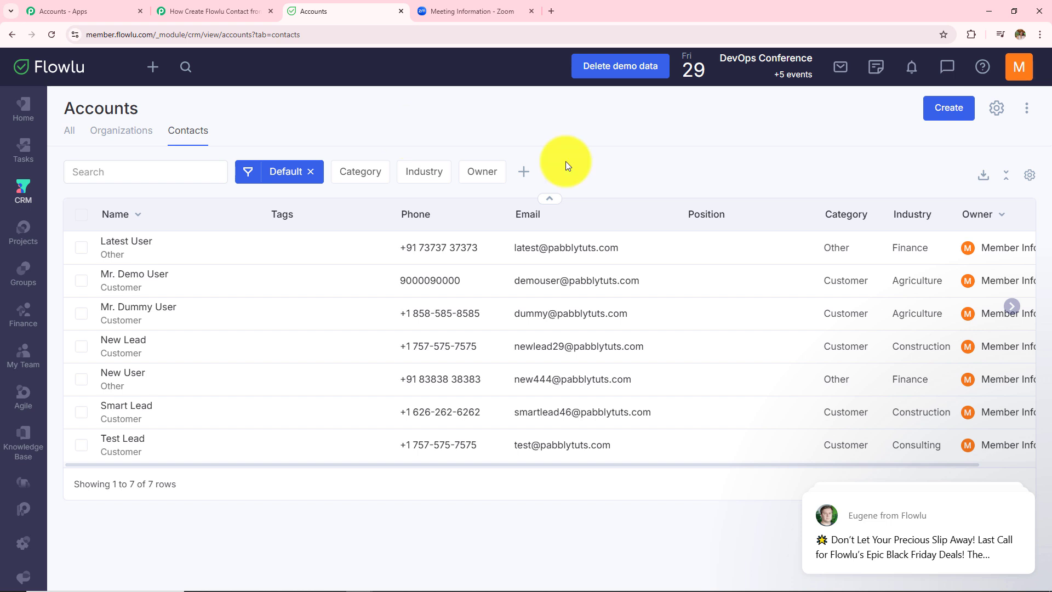
left_click(232, 11)
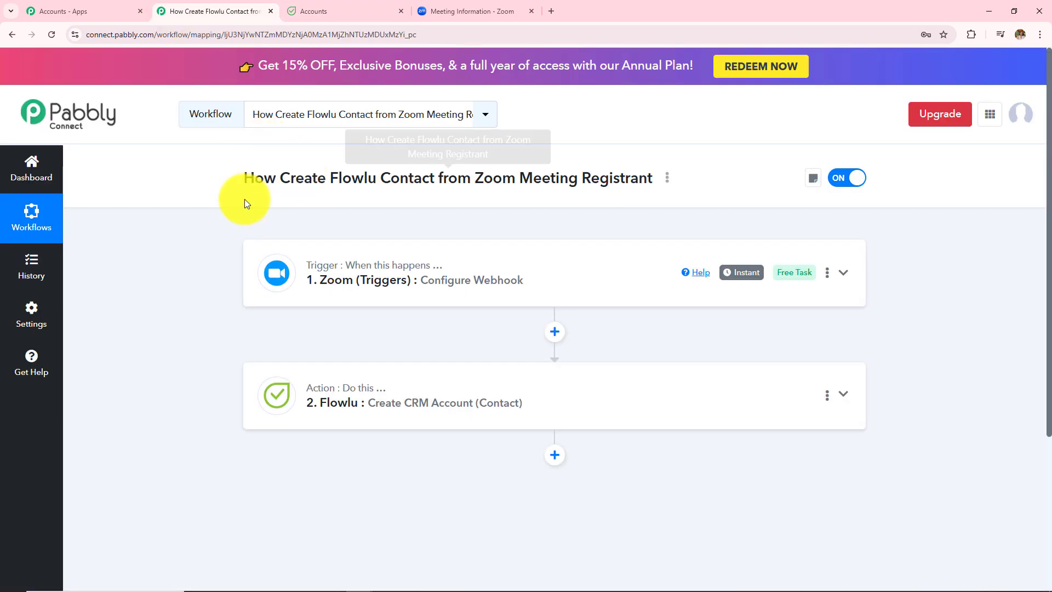